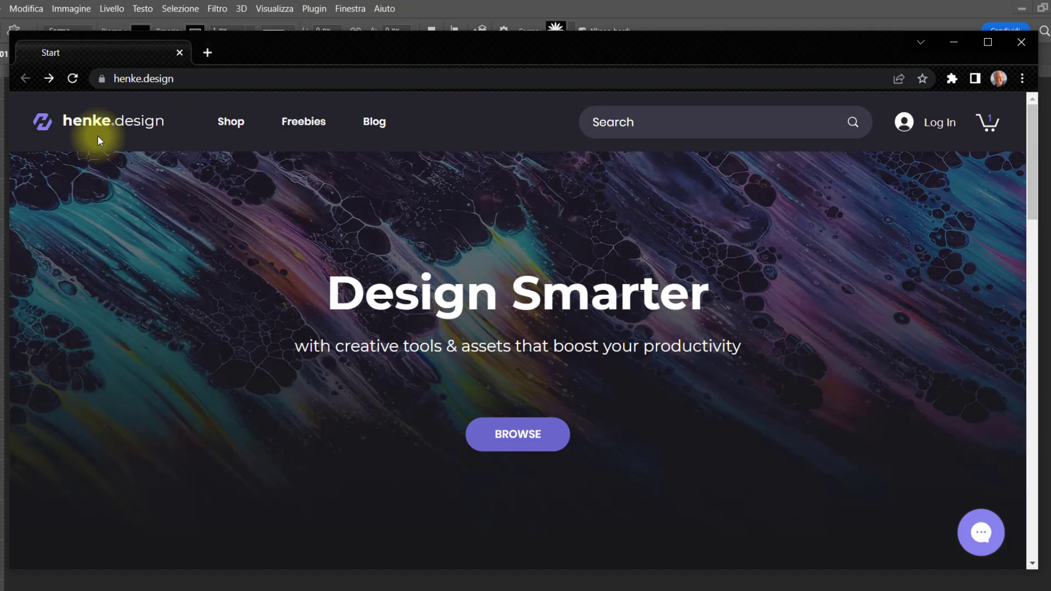
Scroll the henke.design homepage and open the Add-ons for Adobe Photoshop page.
scroll(454, 328, down, 4)
scroll(454, 335, down, 4)
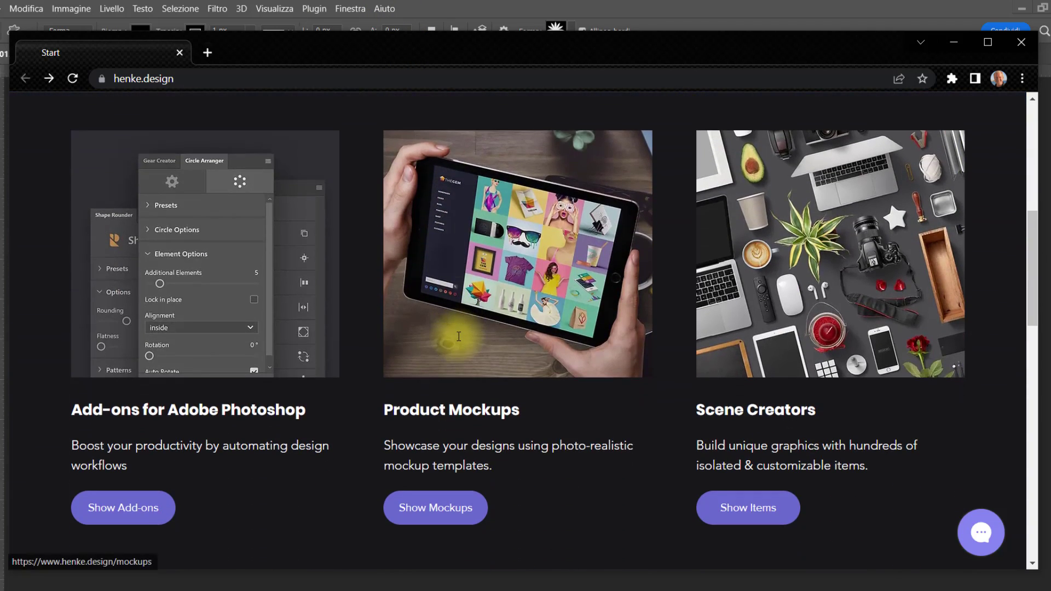
scroll(328, 318, down, 1)
scroll(202, 299, up, 2)
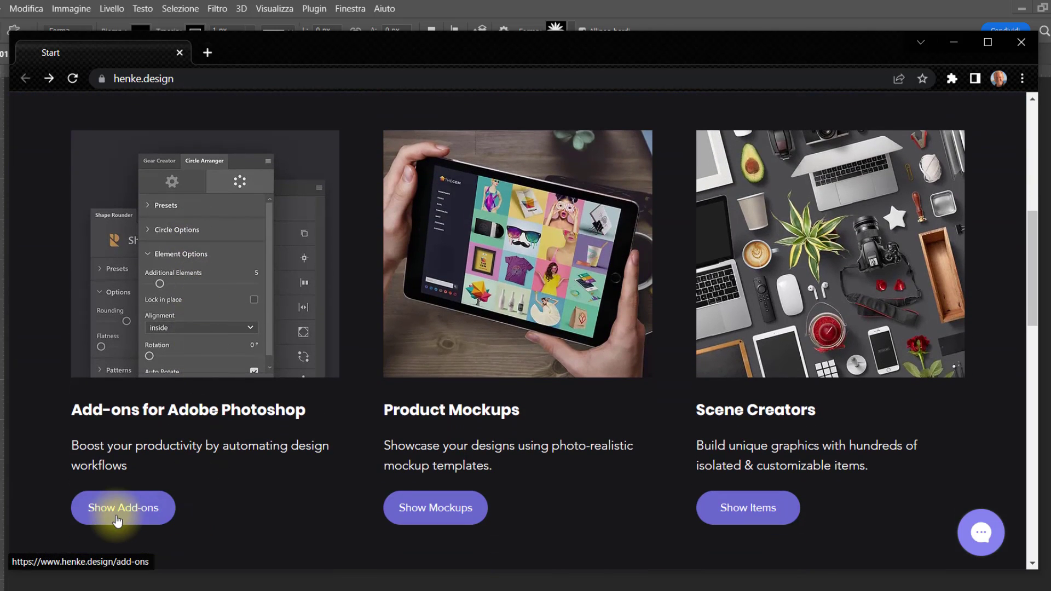
click(111, 518)
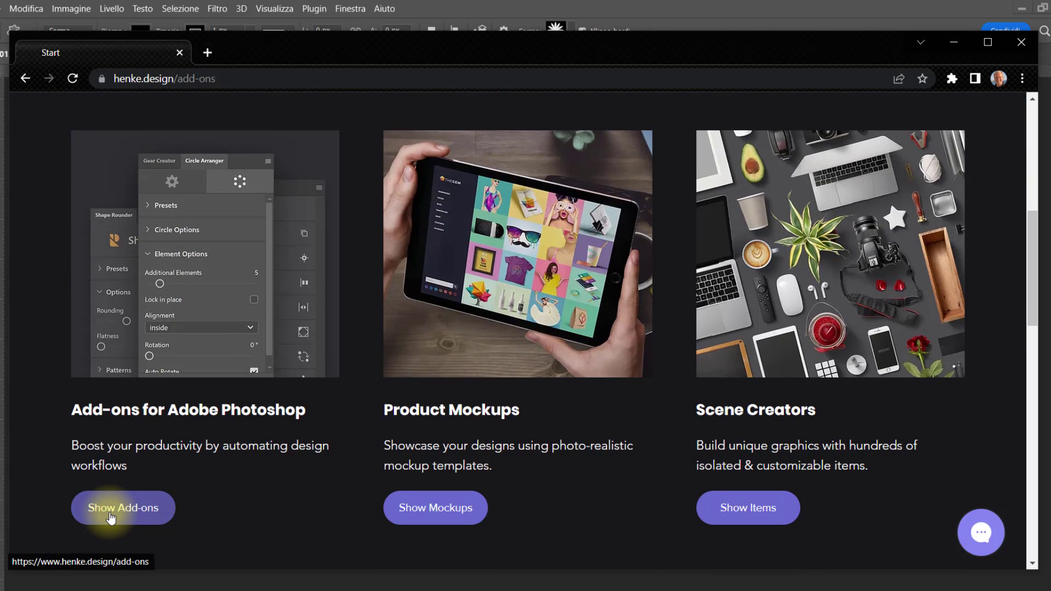
Scroll through the add-ons list and back up to the Quick Align card.
scroll(684, 285, down, 1)
scroll(708, 275, down, 5)
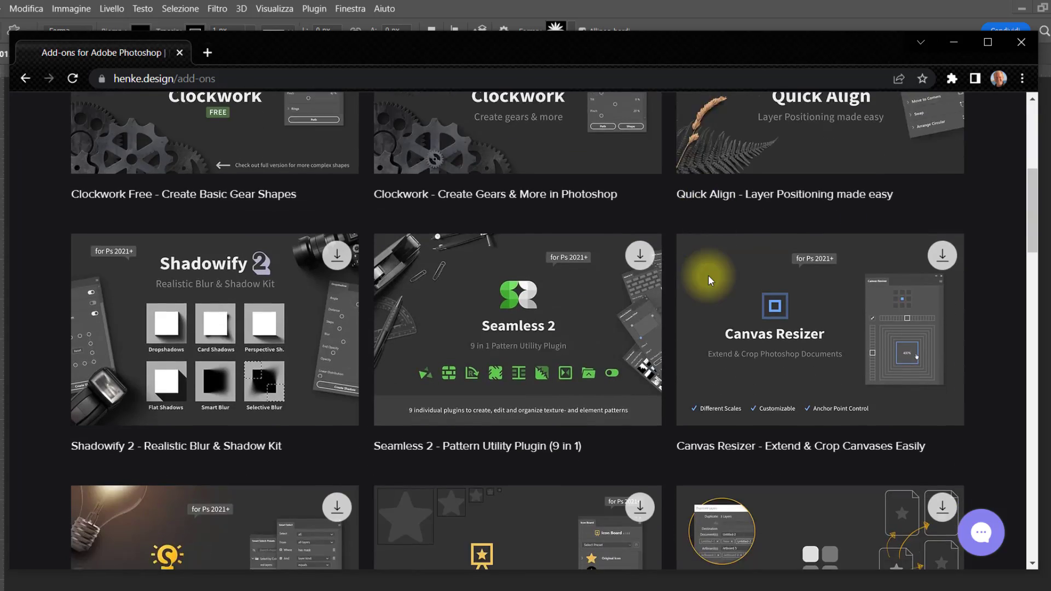
scroll(708, 275, down, 5)
scroll(708, 275, down, 2)
scroll(707, 275, down, 2)
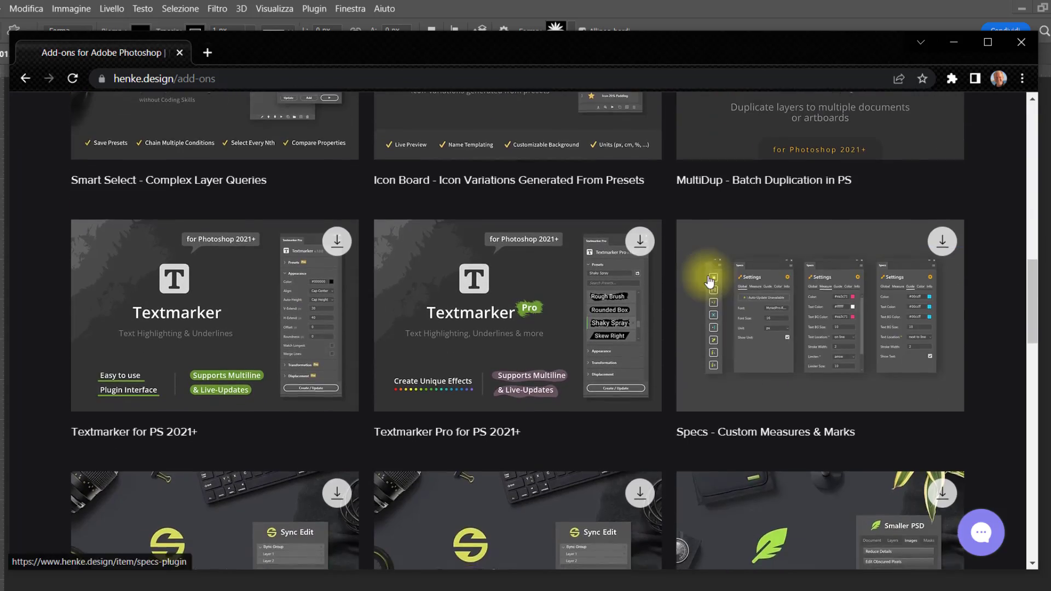
scroll(708, 277, down, 4)
scroll(707, 277, down, 4)
scroll(707, 277, up, 1)
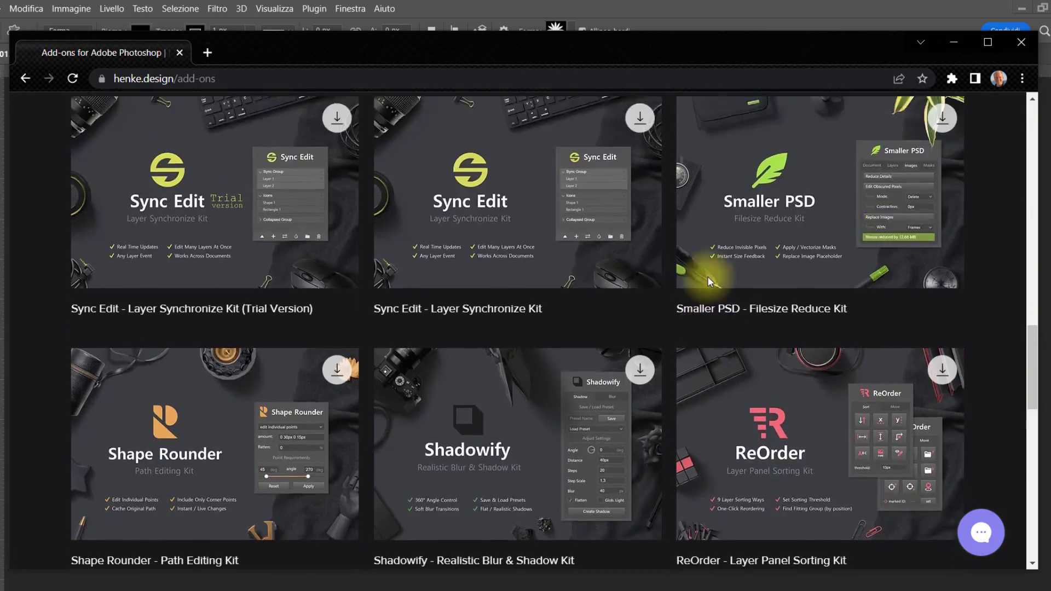
scroll(707, 277, up, 5)
scroll(708, 276, up, 2)
scroll(707, 276, up, 4)
scroll(706, 276, up, 9)
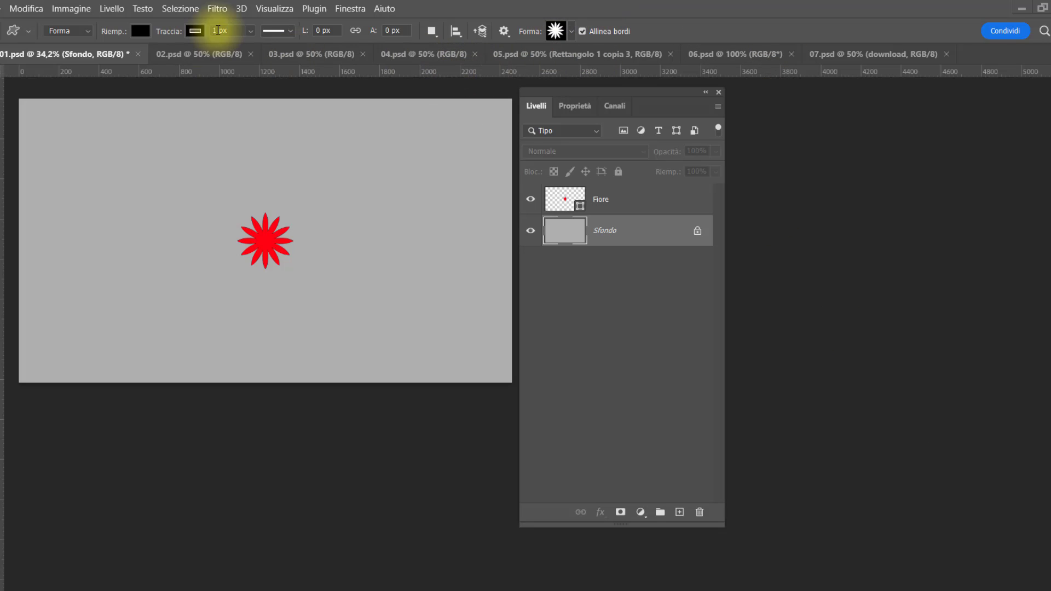
Show the Plugin menu listing Quick Align, Canvas Resizer, Icon Board and Textmarker.
click(307, 11)
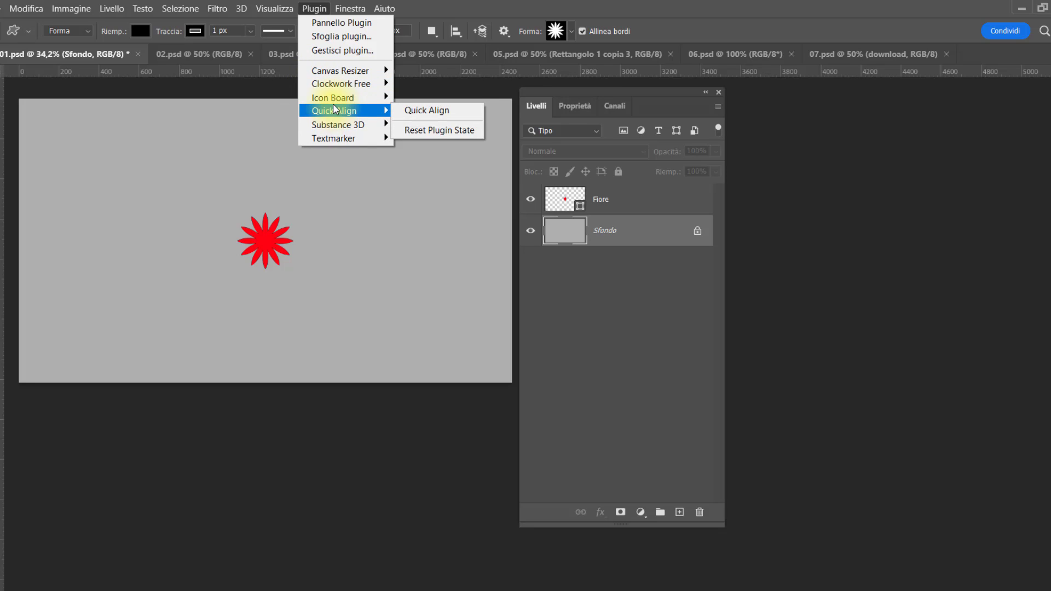
Open the Plug-in panel and launch Quick Align with its Duplicate, Align and Stack sections.
click(336, 25)
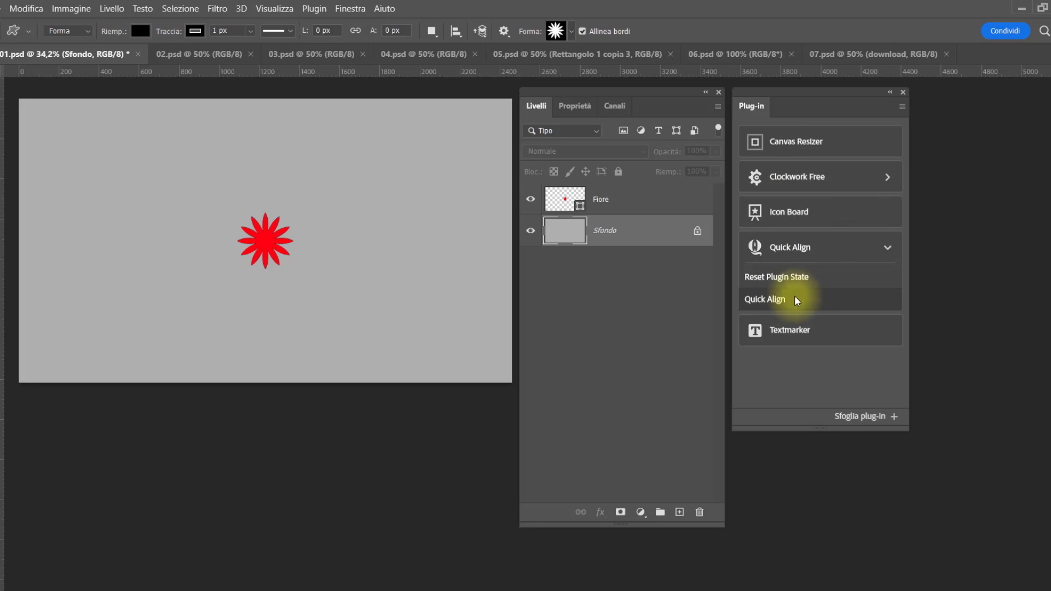
click(768, 302)
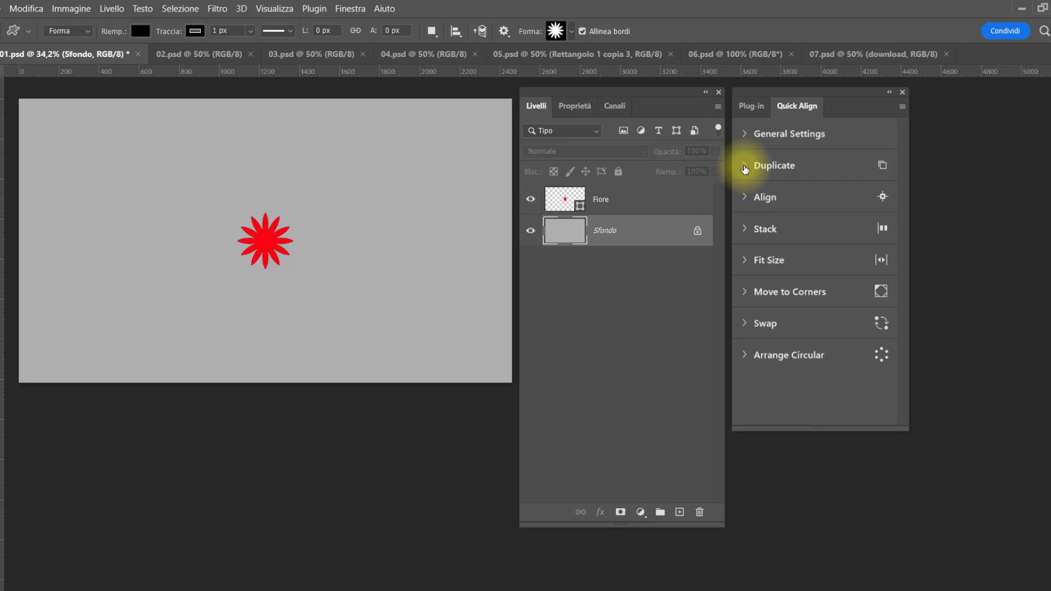
Select the Fiore layer, expand Duplicate, test making 2 flower copies, then undo them.
click(744, 167)
click(744, 167)
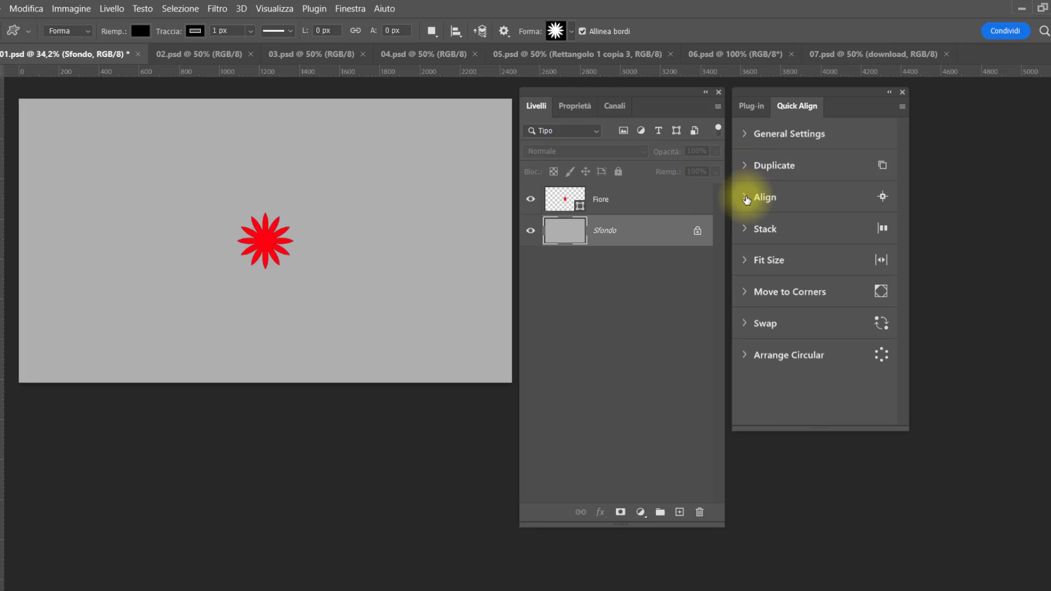
click(747, 198)
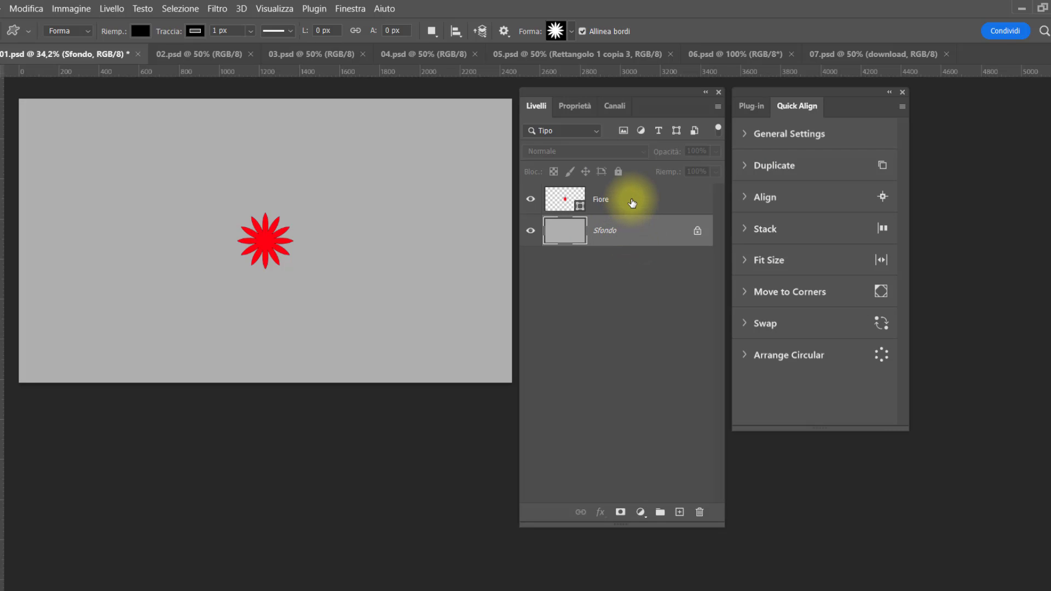
click(632, 203)
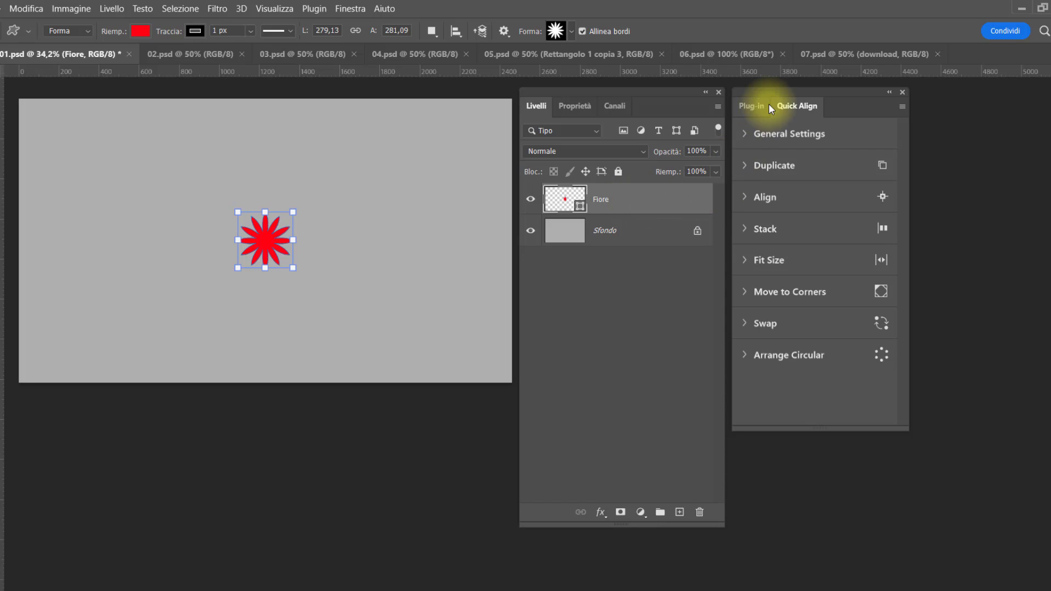
click(745, 166)
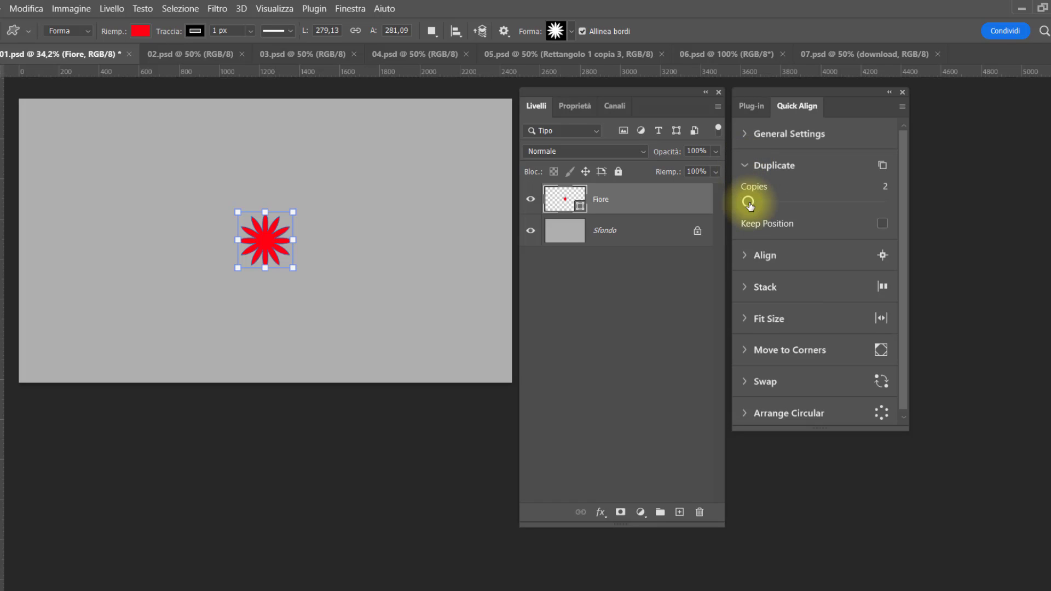
click(881, 166)
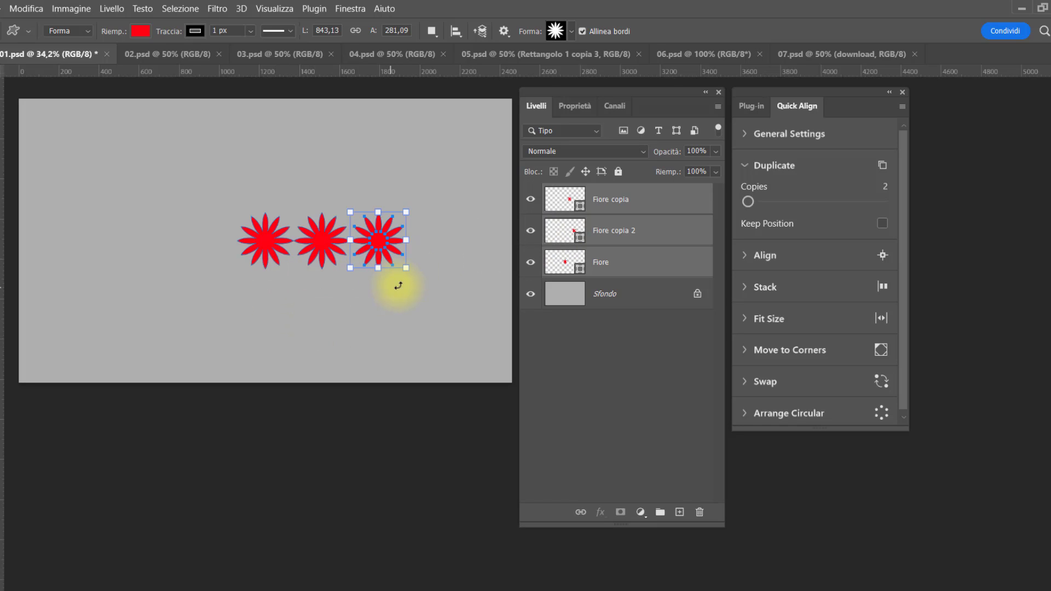
key(ctrl+z)
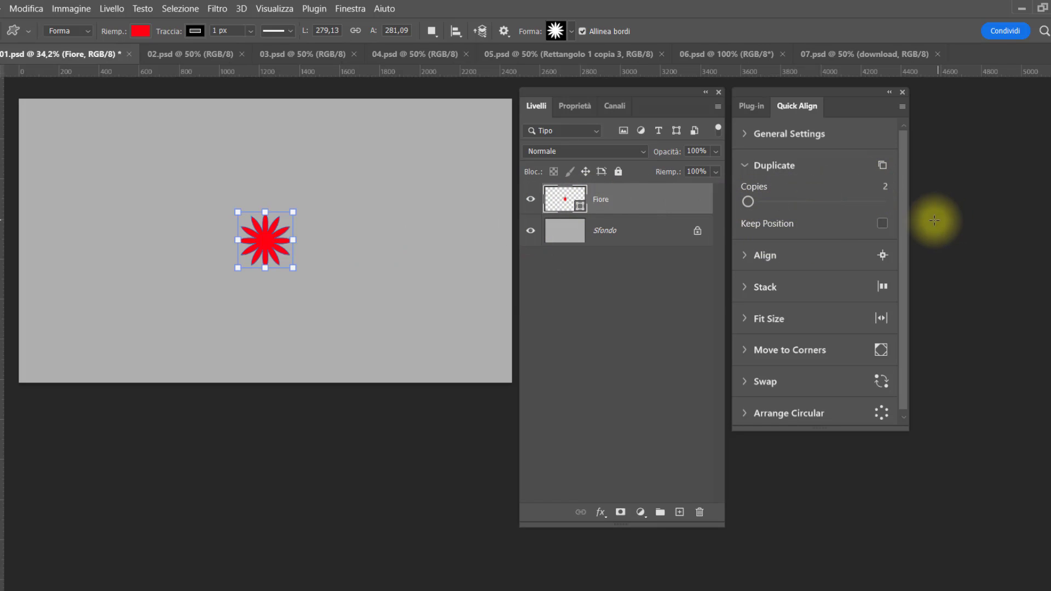
Test stacked copies with Keep Position on, undo them, and drag the flower right.
click(882, 223)
click(882, 165)
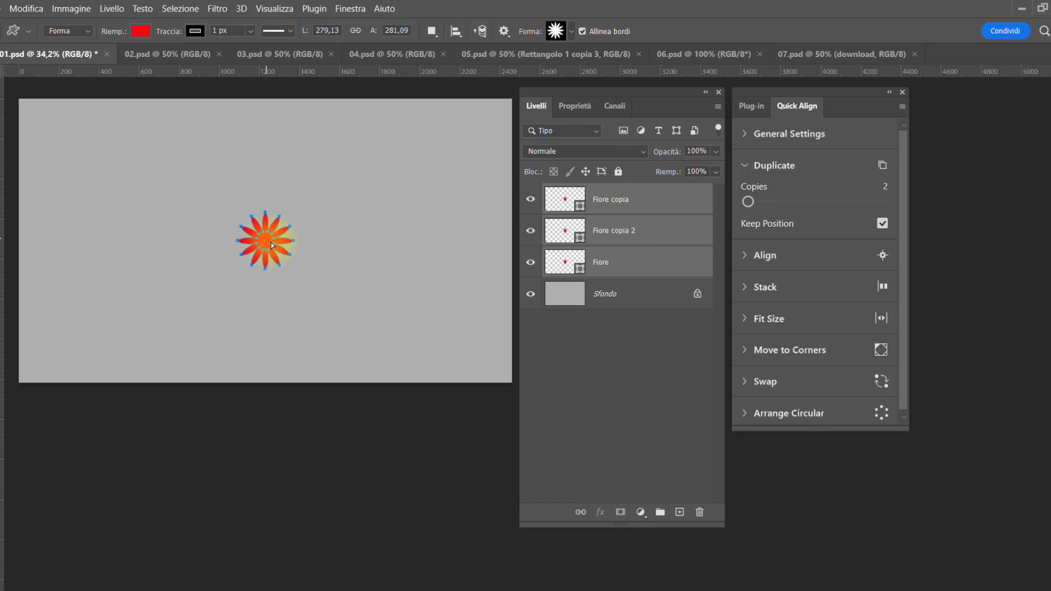
drag(272, 244, 328, 254)
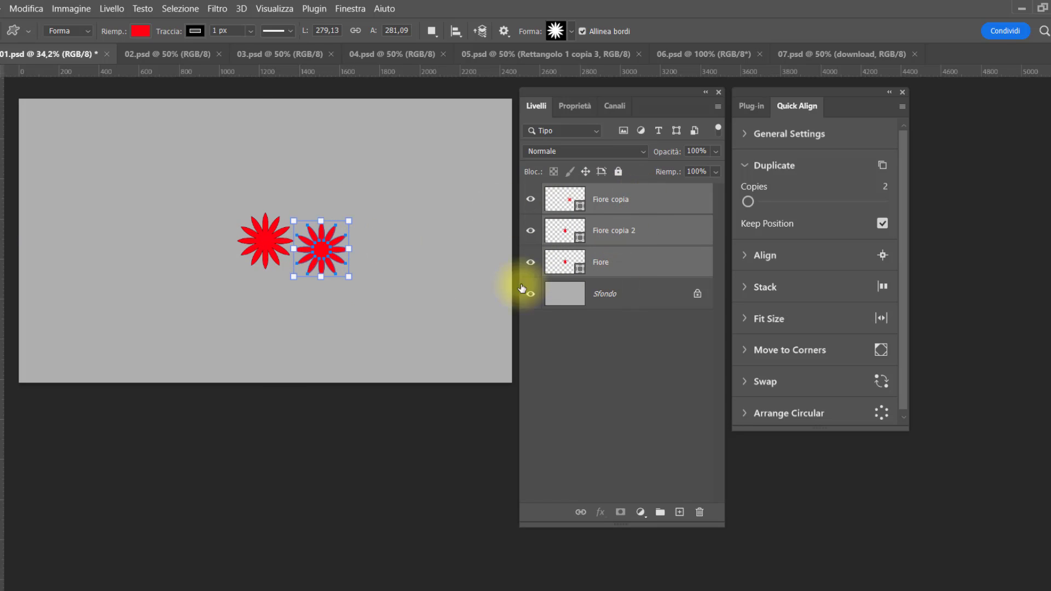
key(ctrl+z)
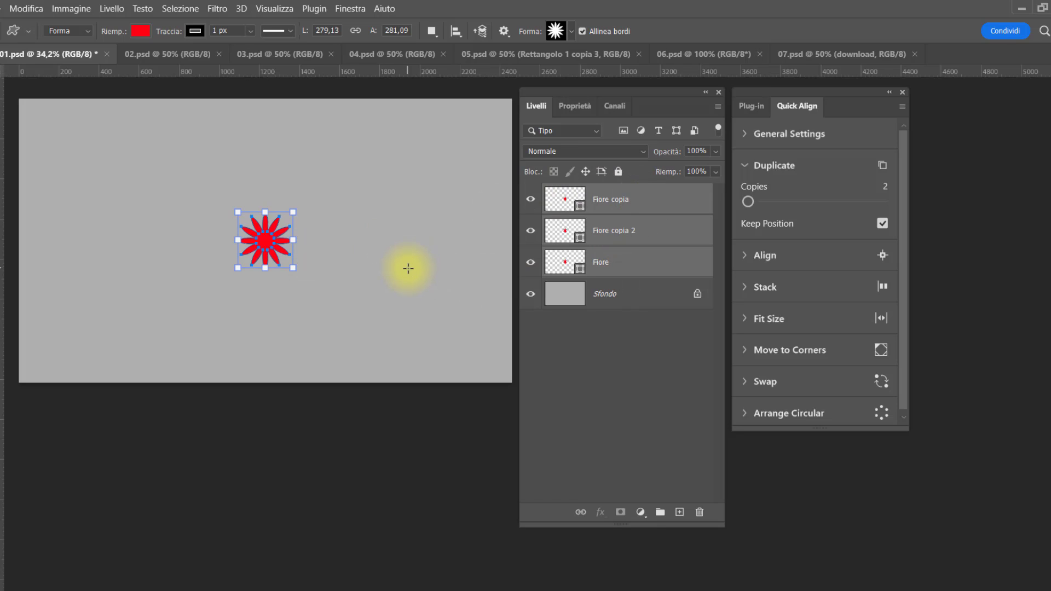
key(ctrl+z)
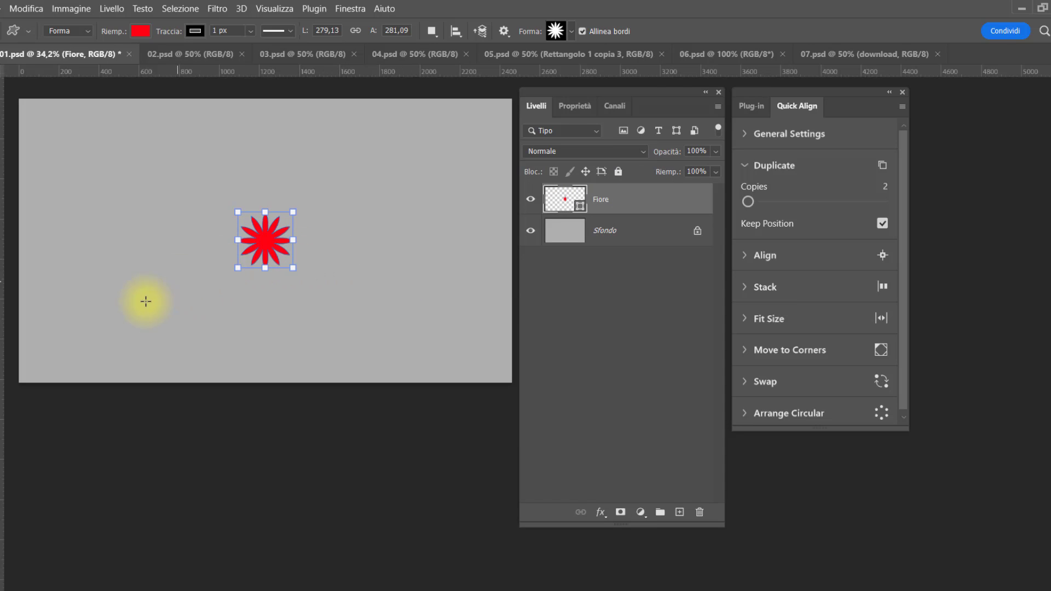
drag(269, 248, 465, 246)
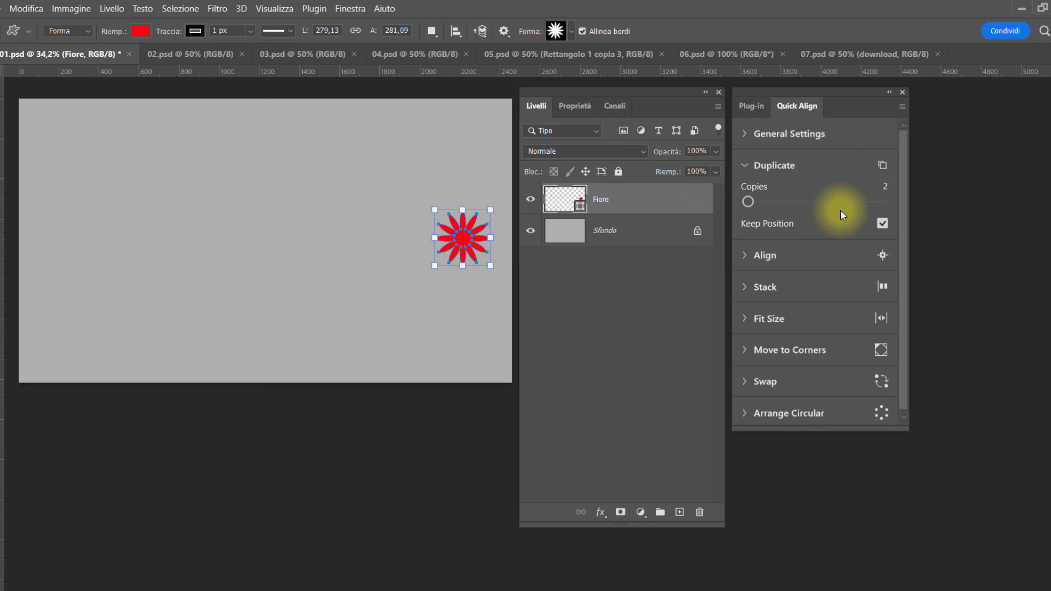
With Keep Position off, make two offset flower copies and centre the row of three.
click(882, 224)
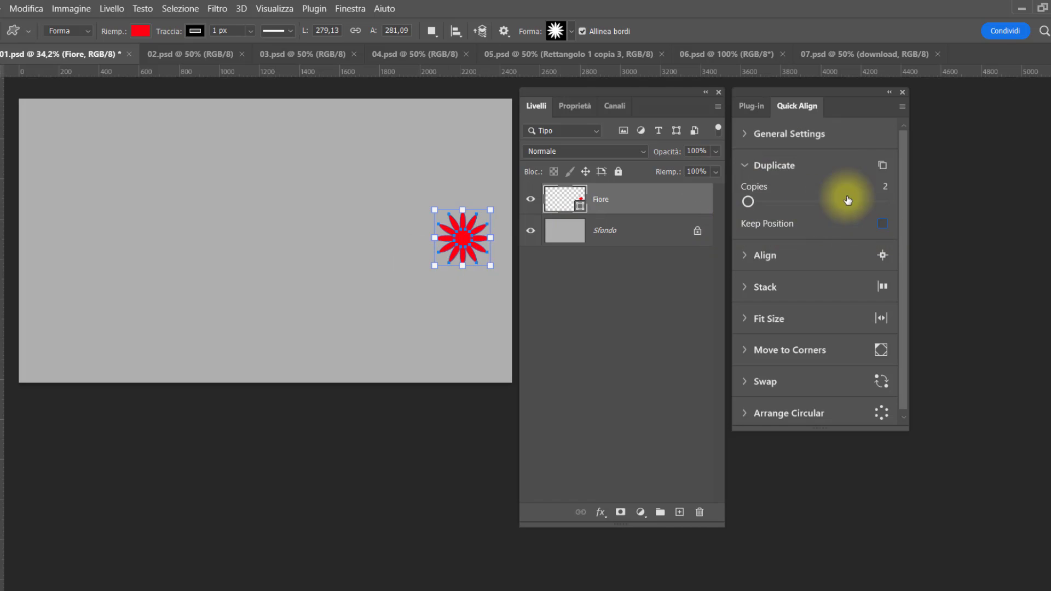
click(882, 165)
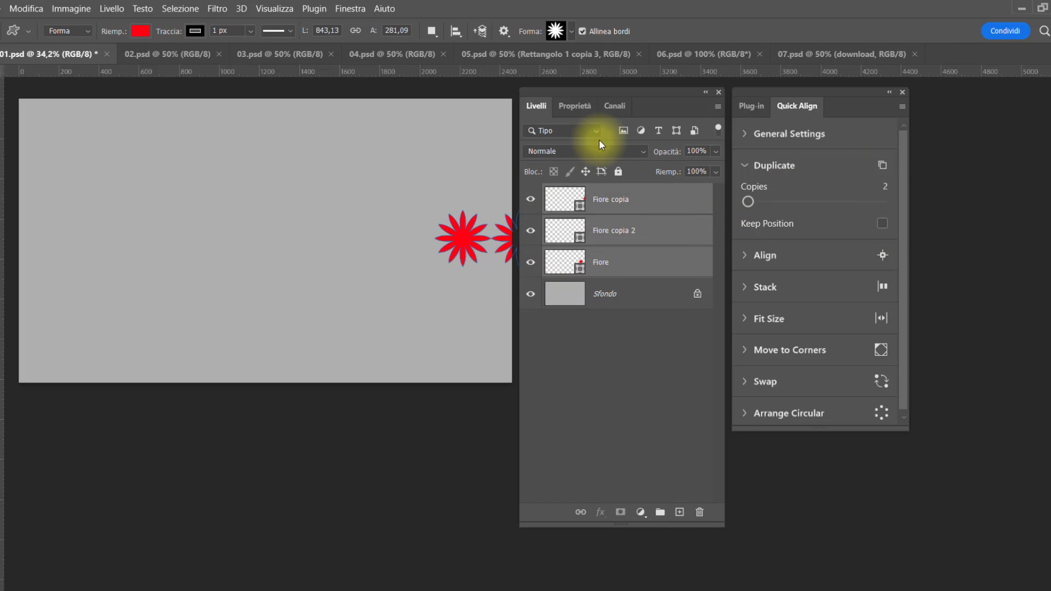
drag(612, 103, 636, 305)
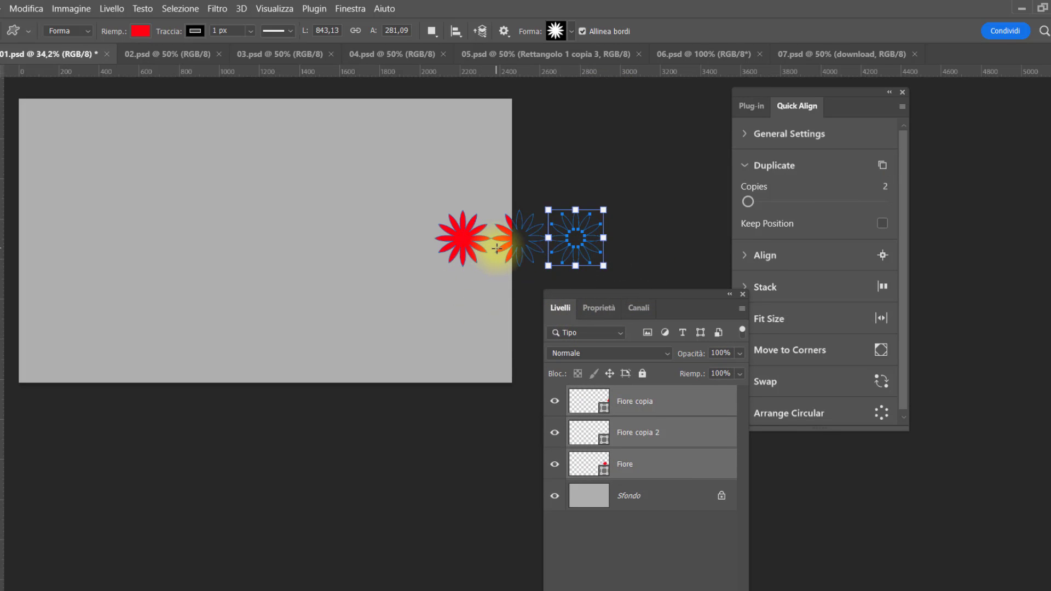
click(464, 253)
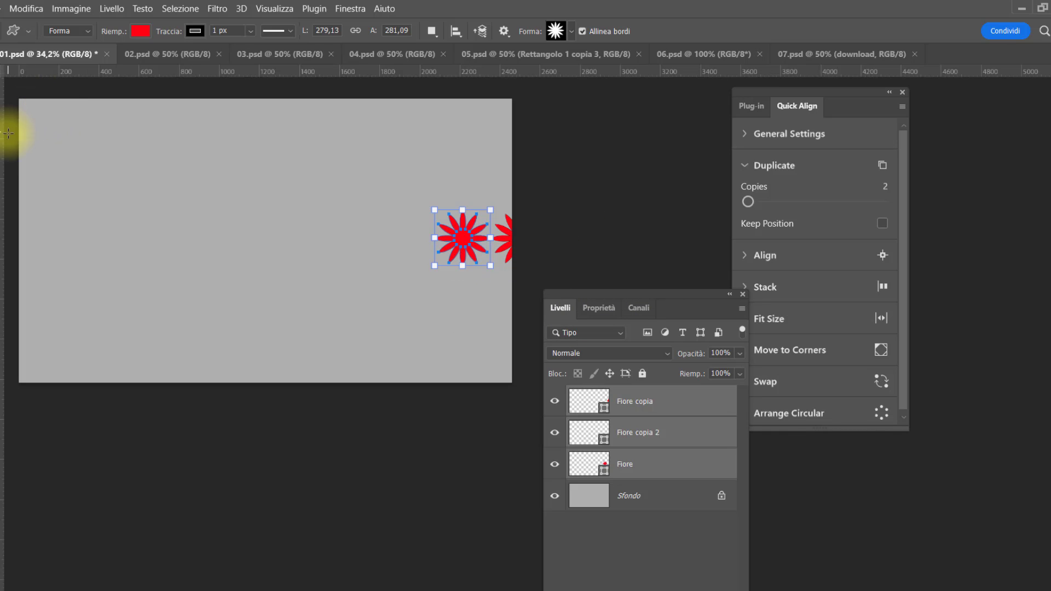
key(v)
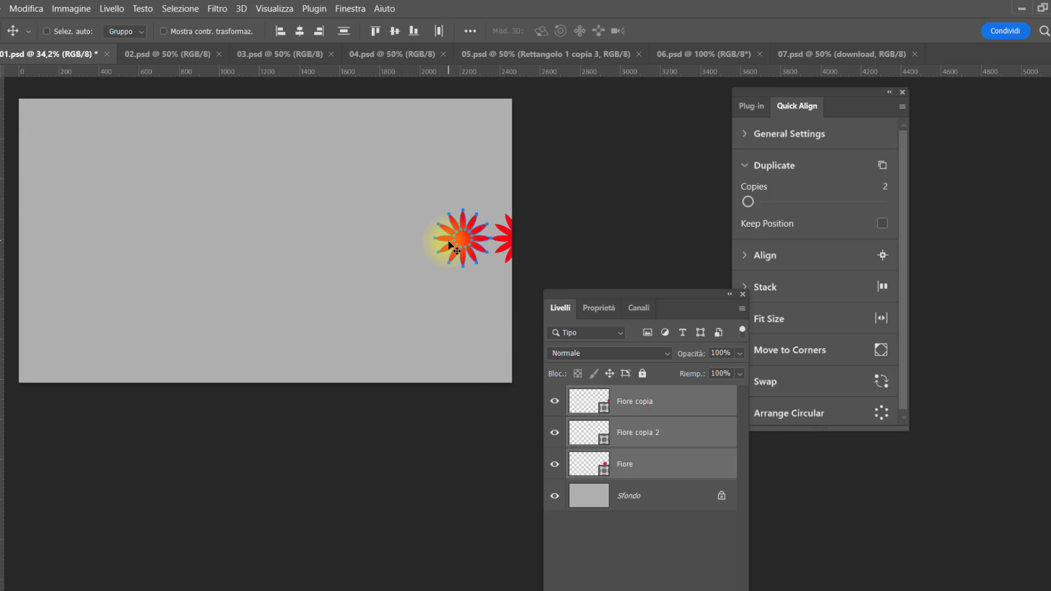
drag(449, 242, 231, 238)
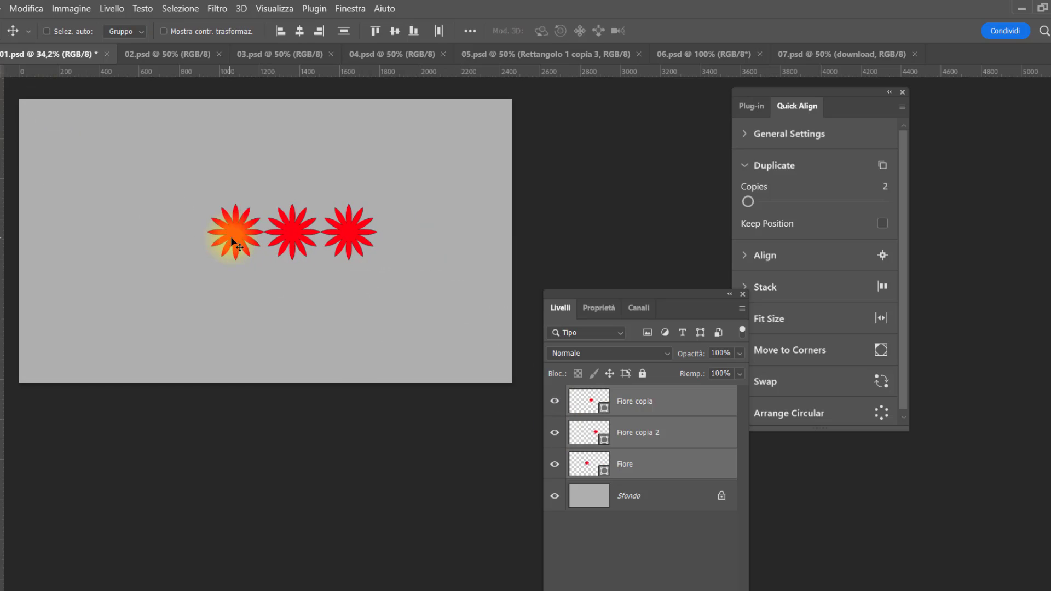
drag(648, 294, 623, 90)
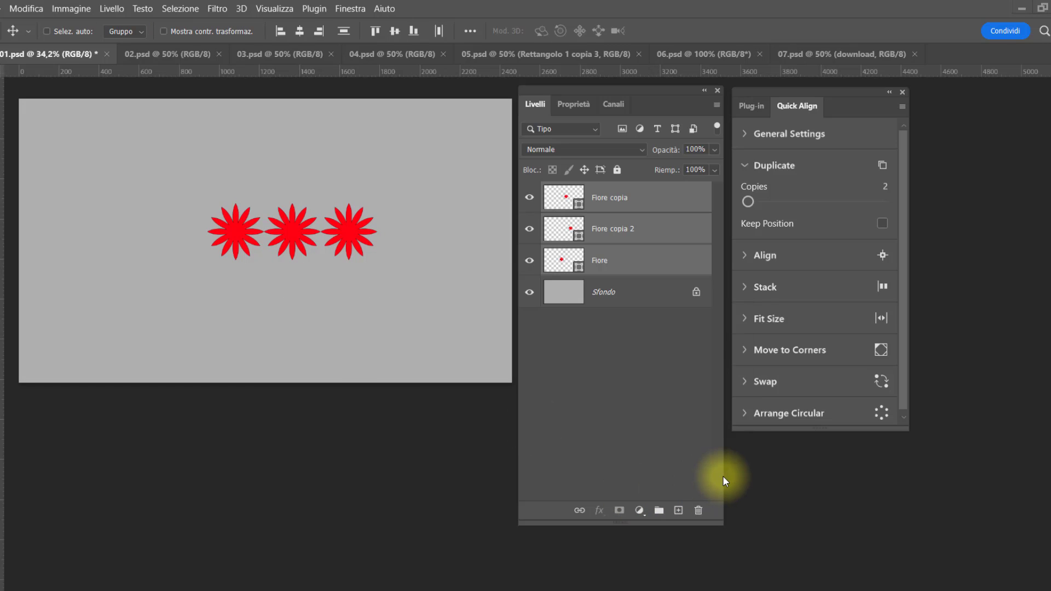
Switch to the Align section and try bottom, left, right and horizontal-centre alignment.
click(746, 166)
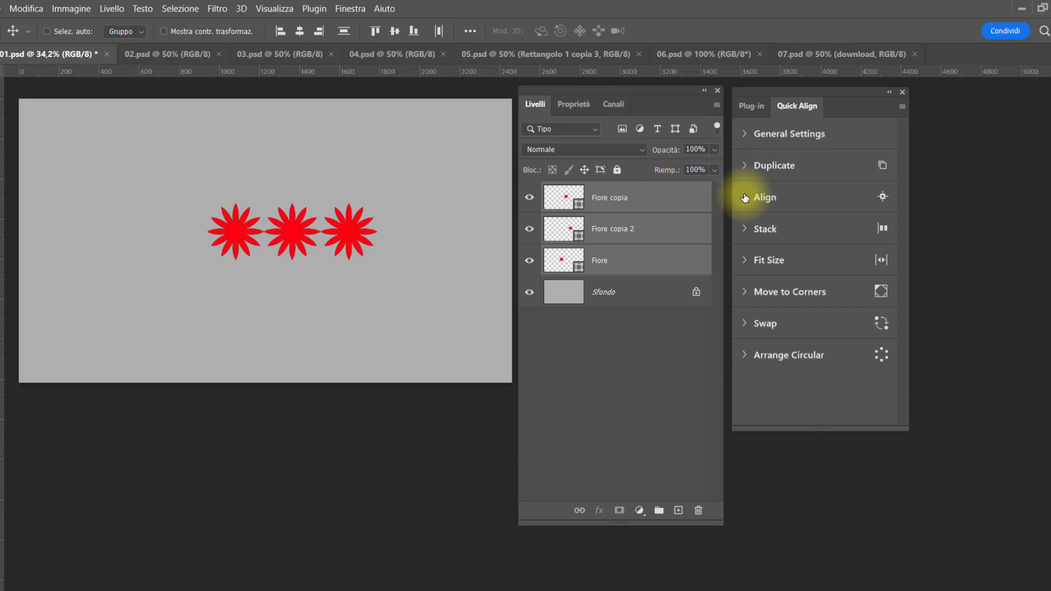
click(745, 198)
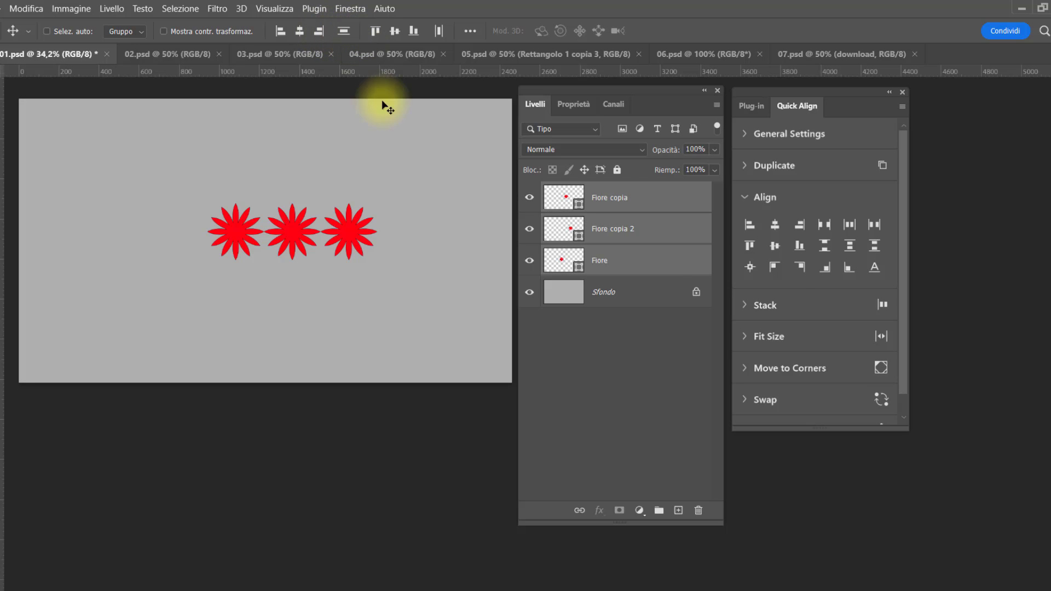
click(803, 249)
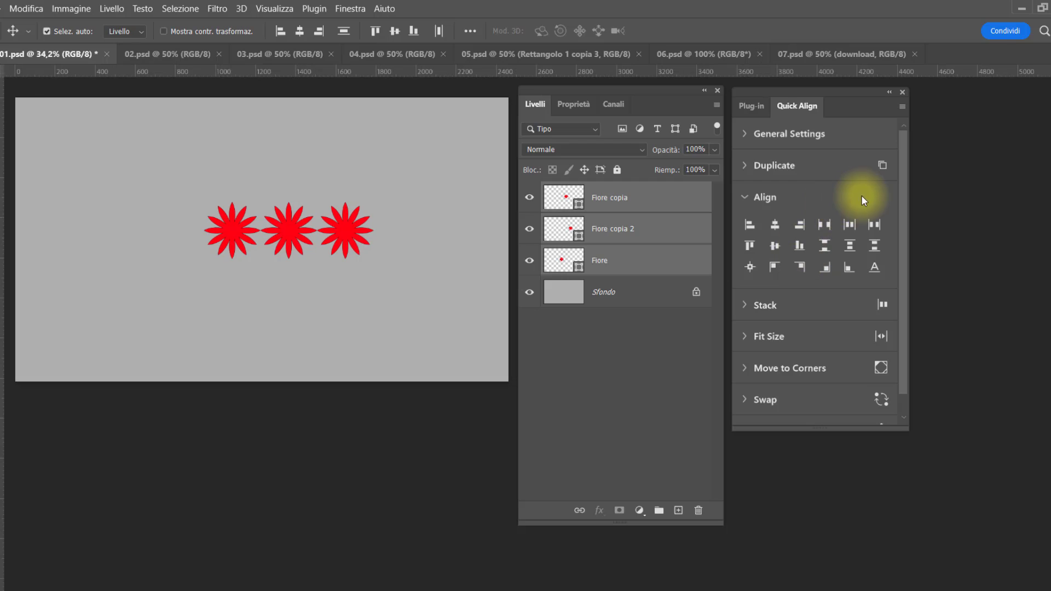
click(749, 229)
click(774, 229)
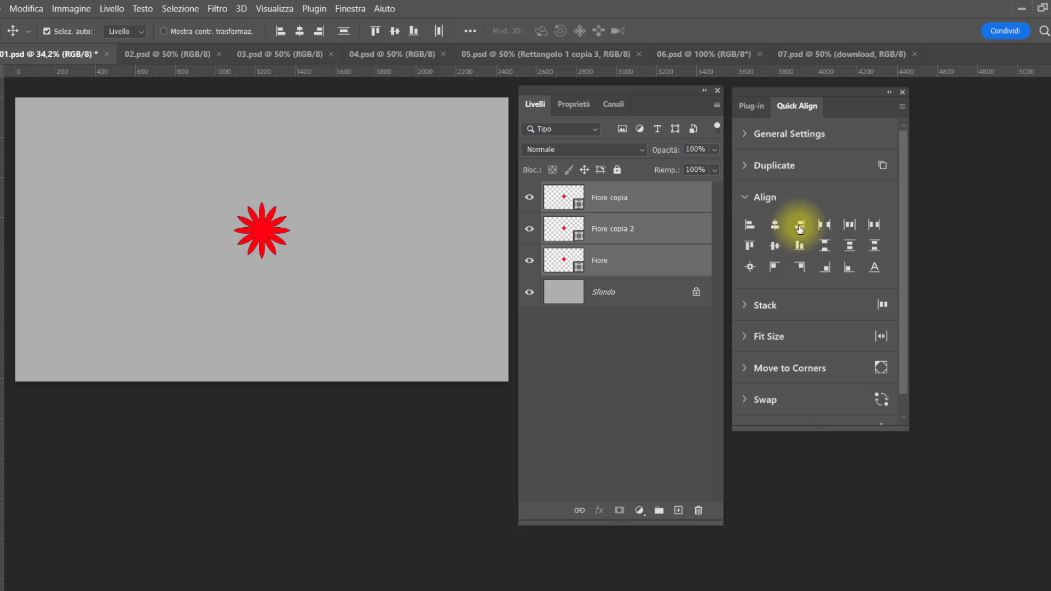
click(779, 229)
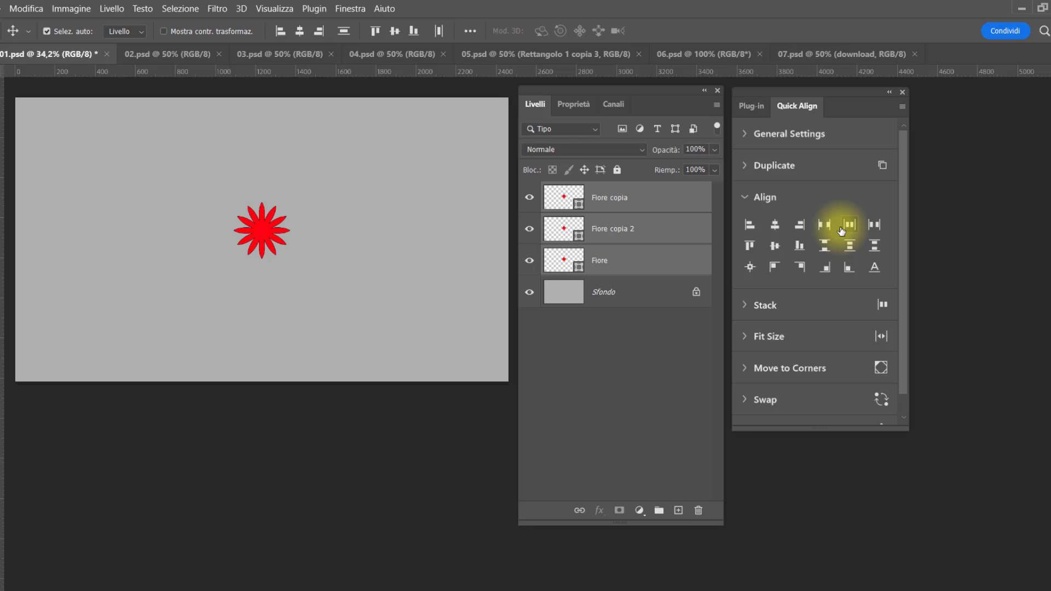
Distribute the three flowers evenly across the canvas, pulled in toward the centre flower.
click(823, 229)
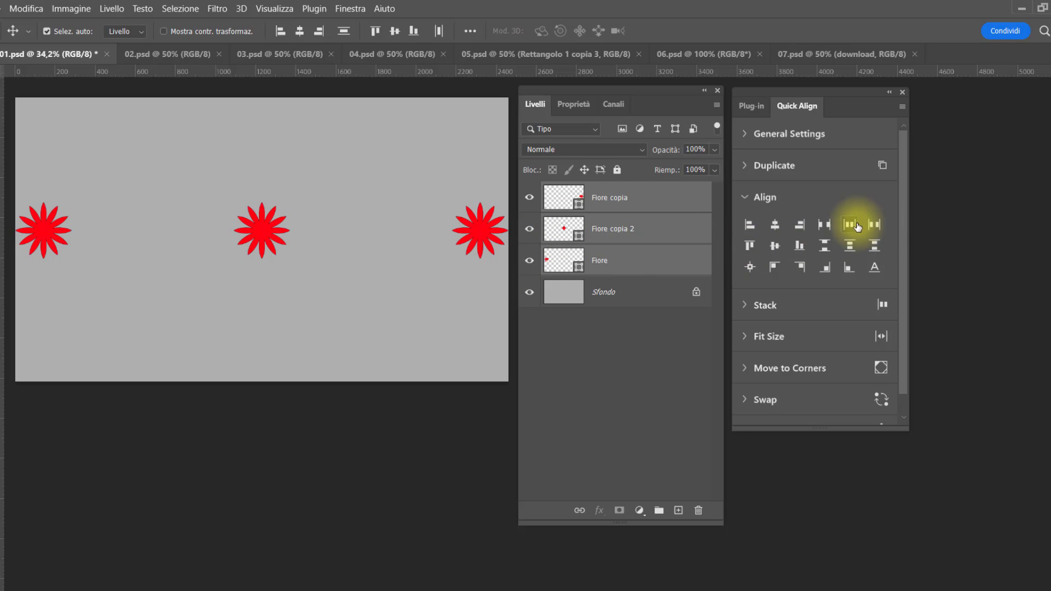
click(874, 226)
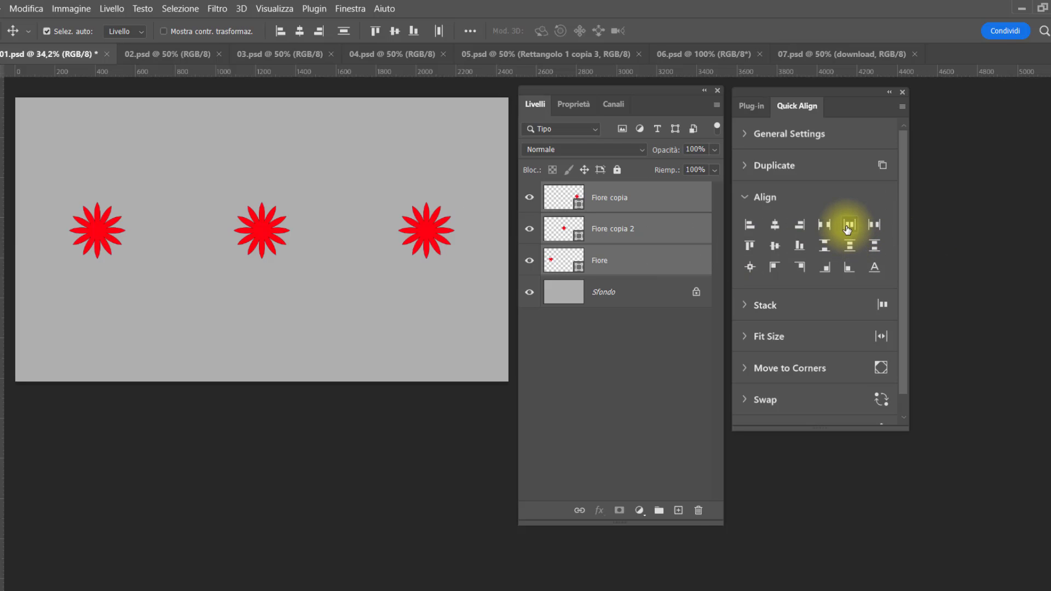
click(848, 227)
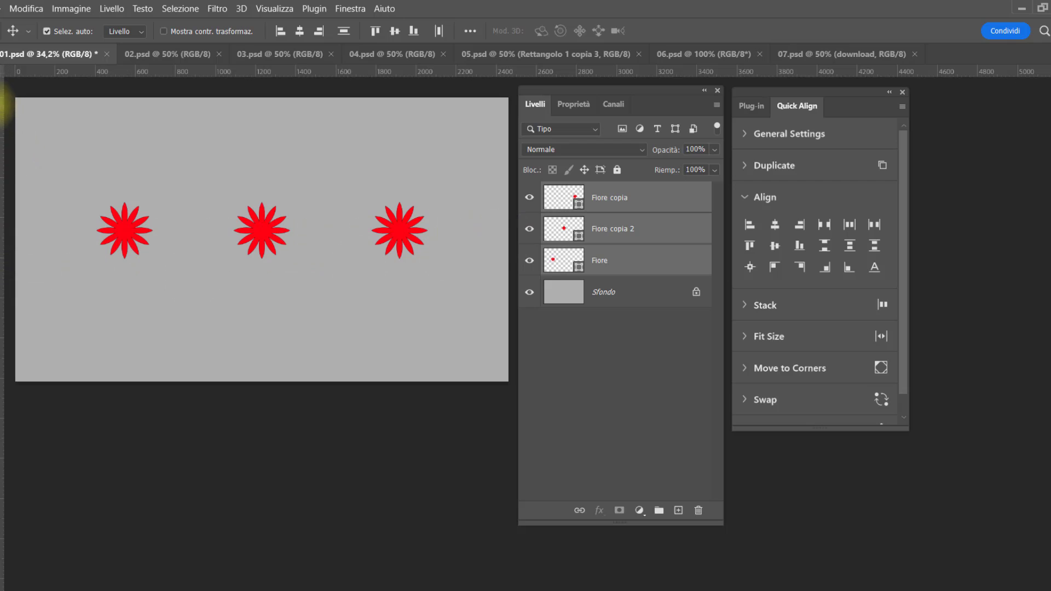
Crop both sides of the canvas narrower and redistribute the flowers across the new width.
click(2, 139)
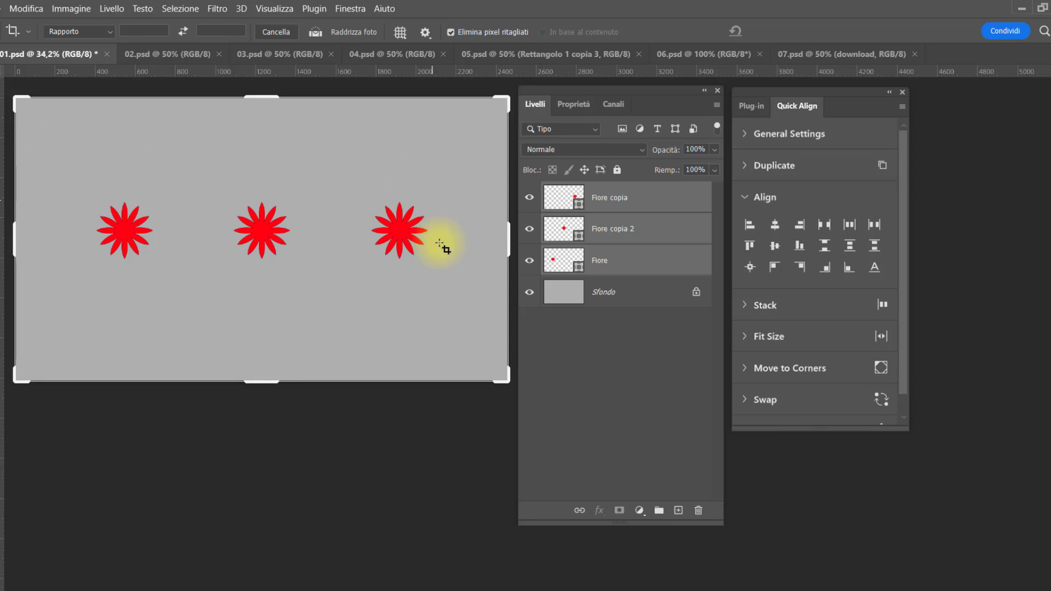
drag(503, 237, 470, 237)
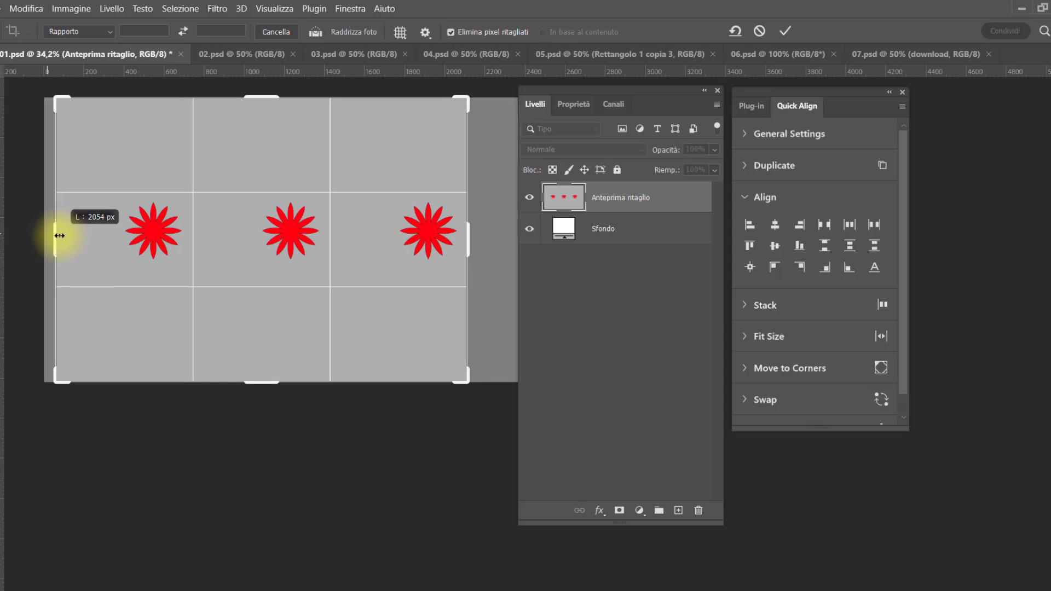
drag(53, 234, 64, 234)
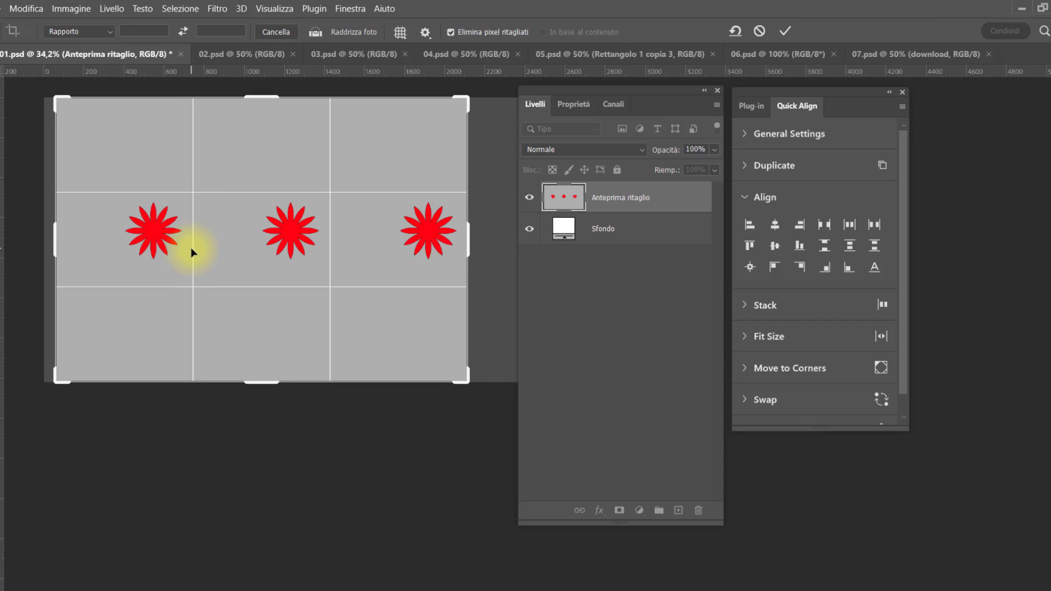
key(Return)
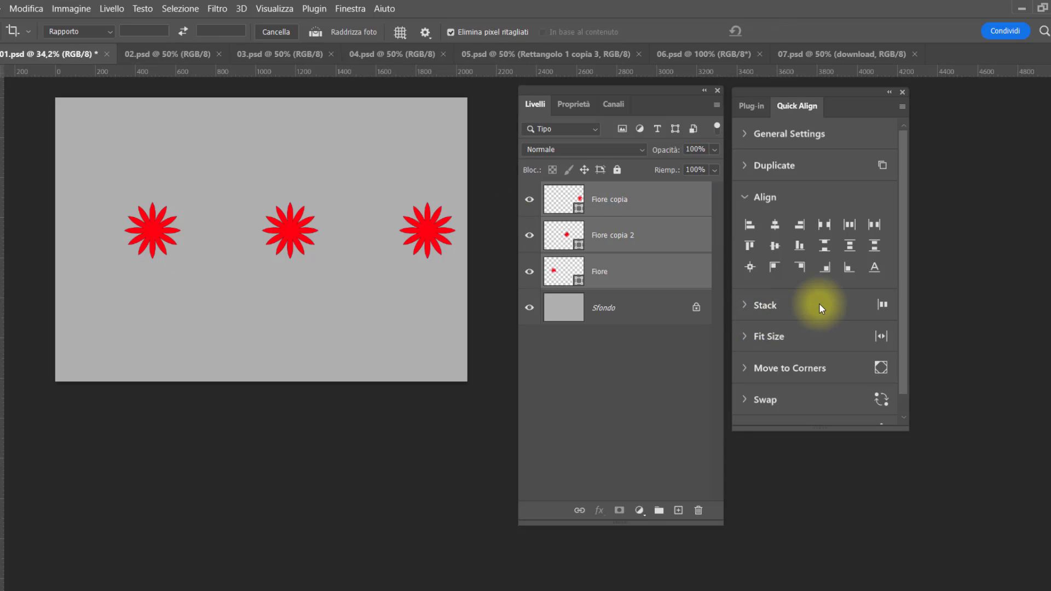
click(824, 225)
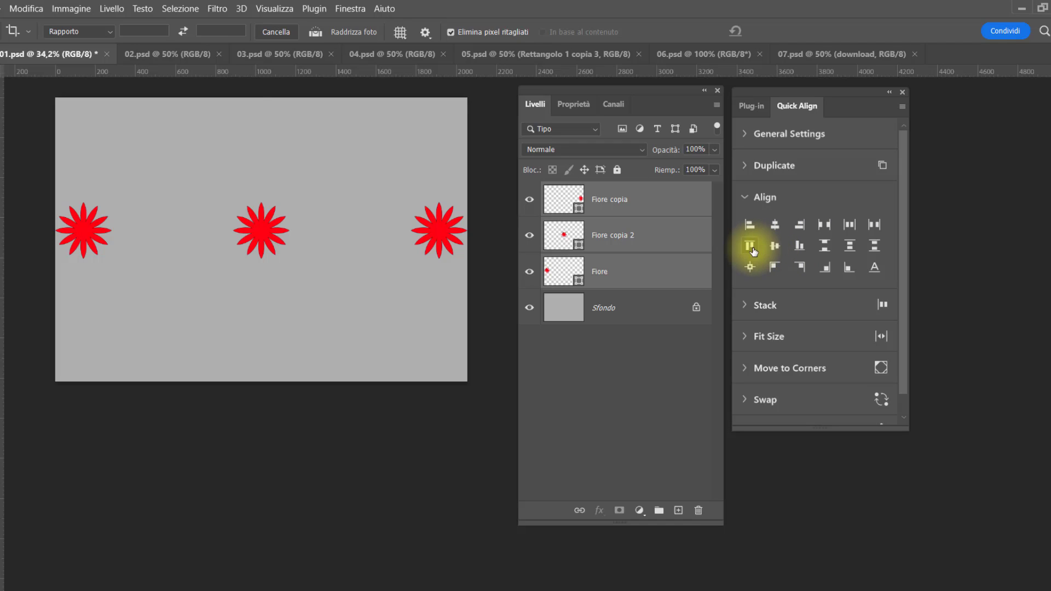
Try top, bottom and middle alignment and vertical distribution, then undo the centring.
click(750, 247)
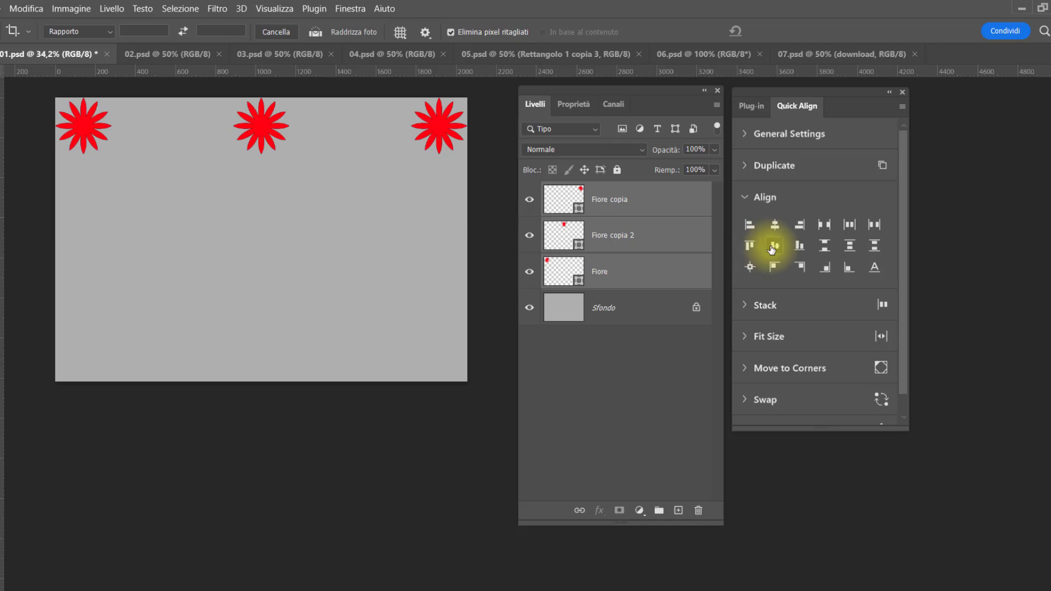
click(800, 246)
click(776, 248)
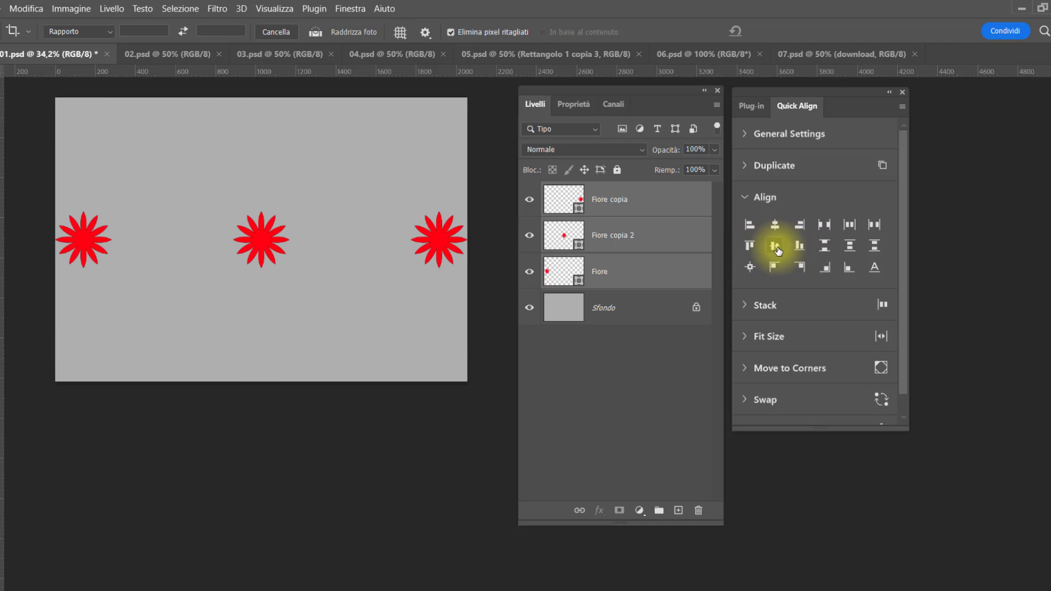
click(825, 248)
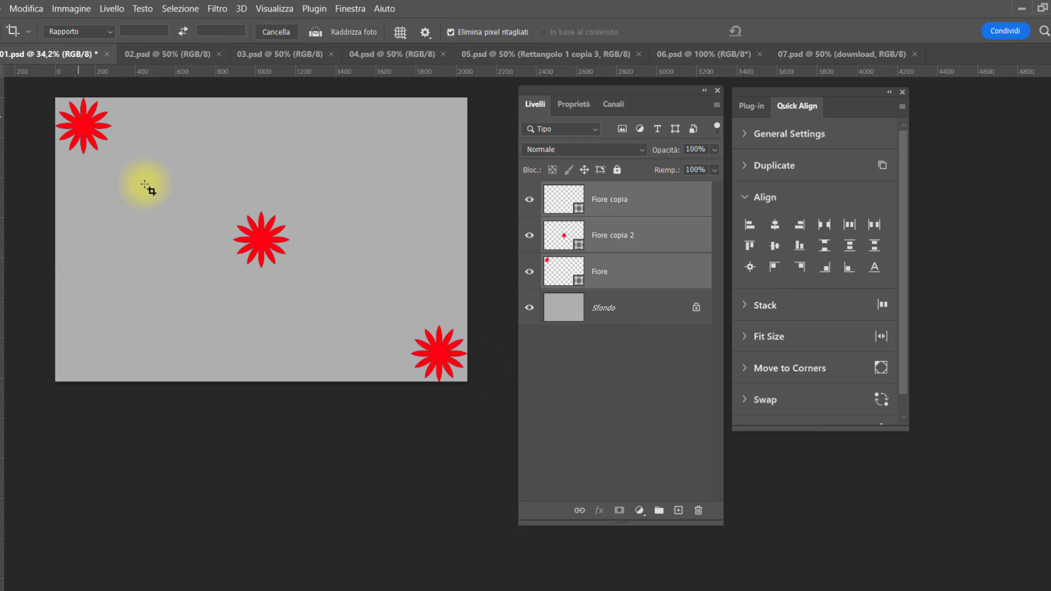
click(849, 245)
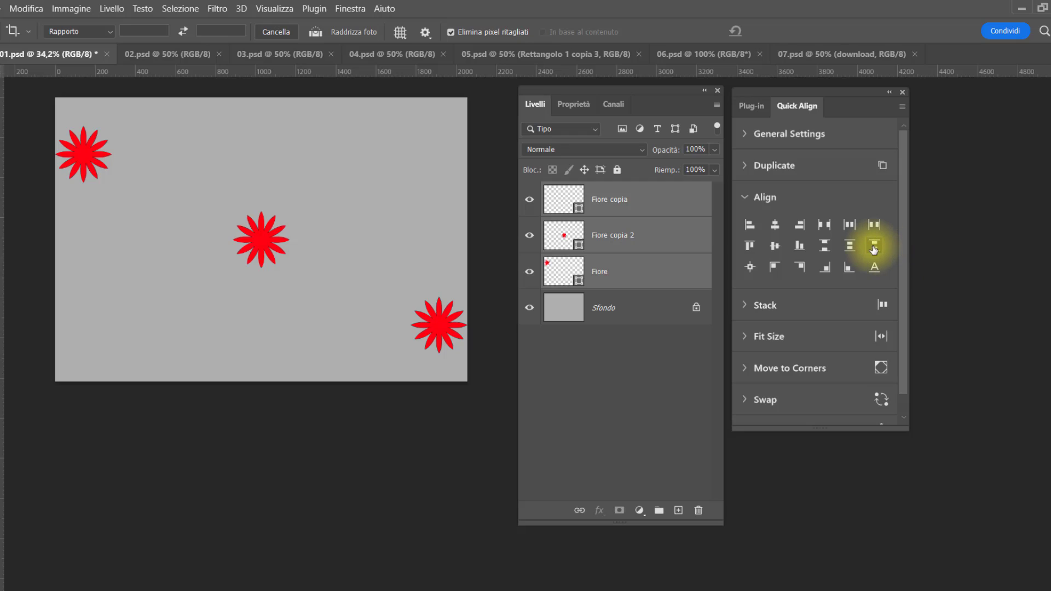
click(873, 246)
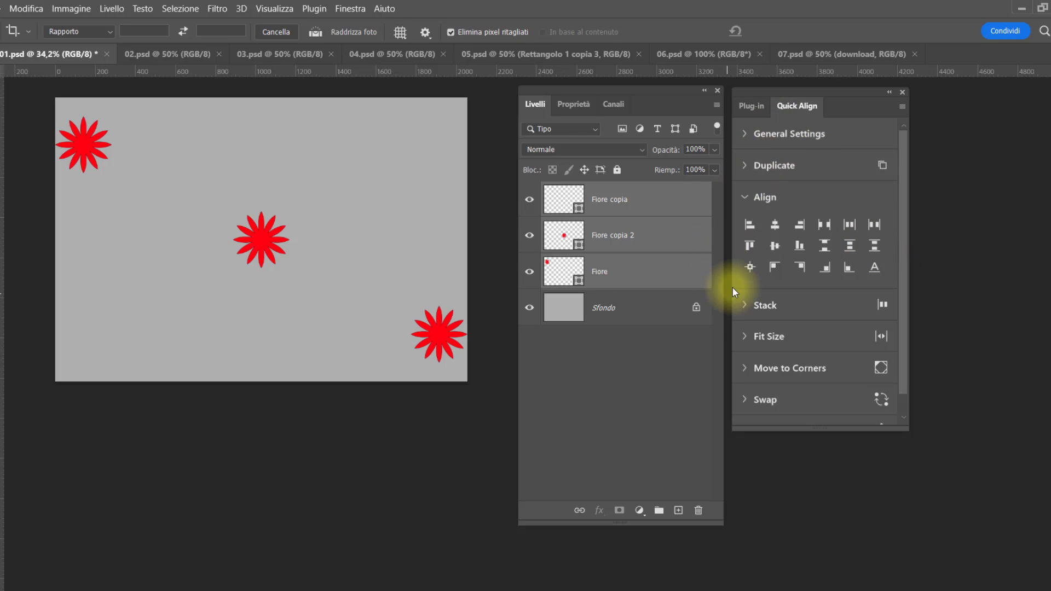
click(748, 268)
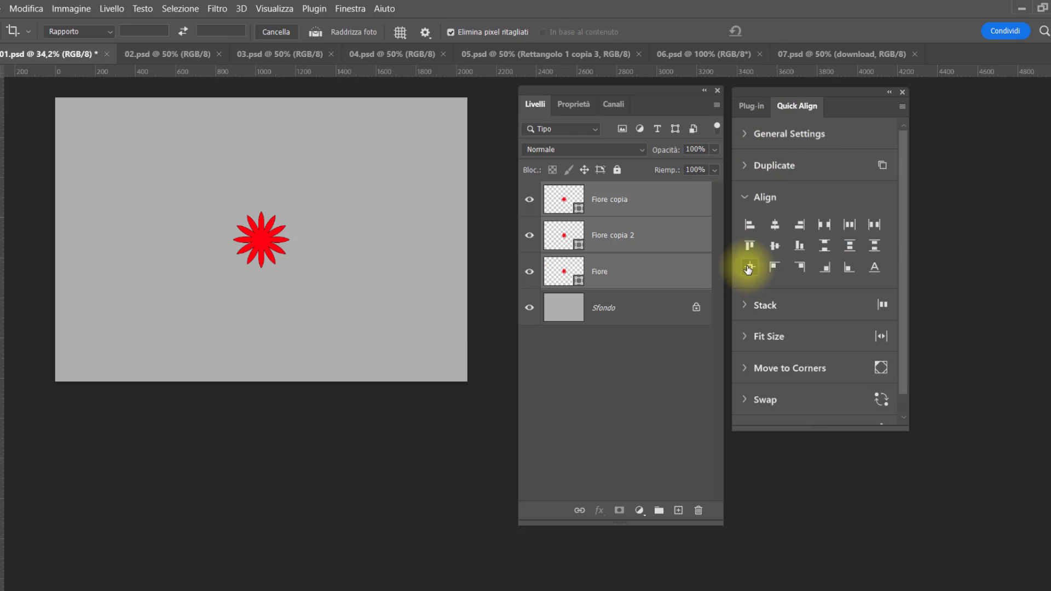
key(v)
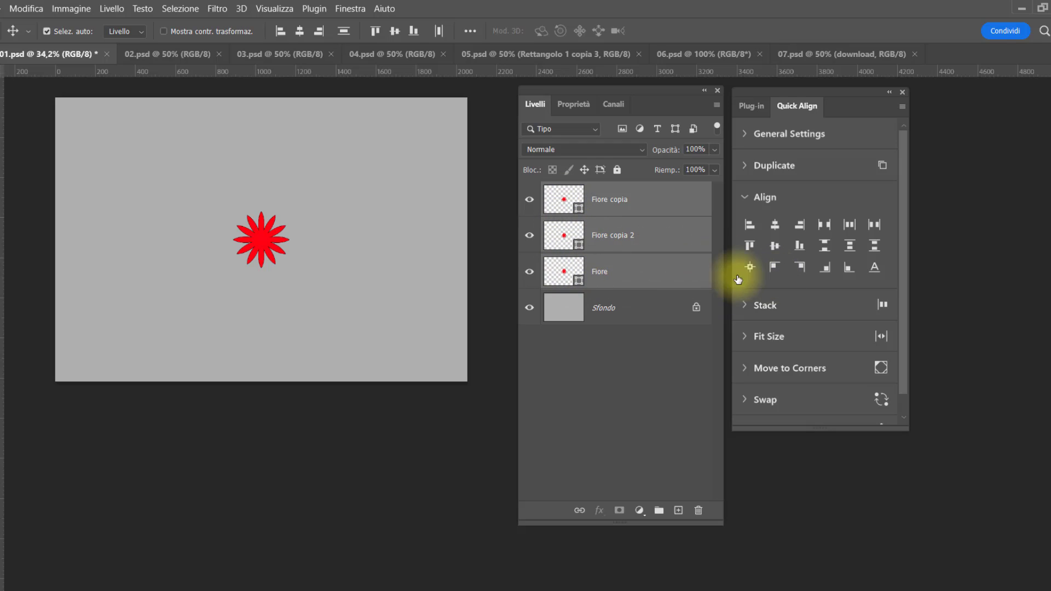
key(ctrl)
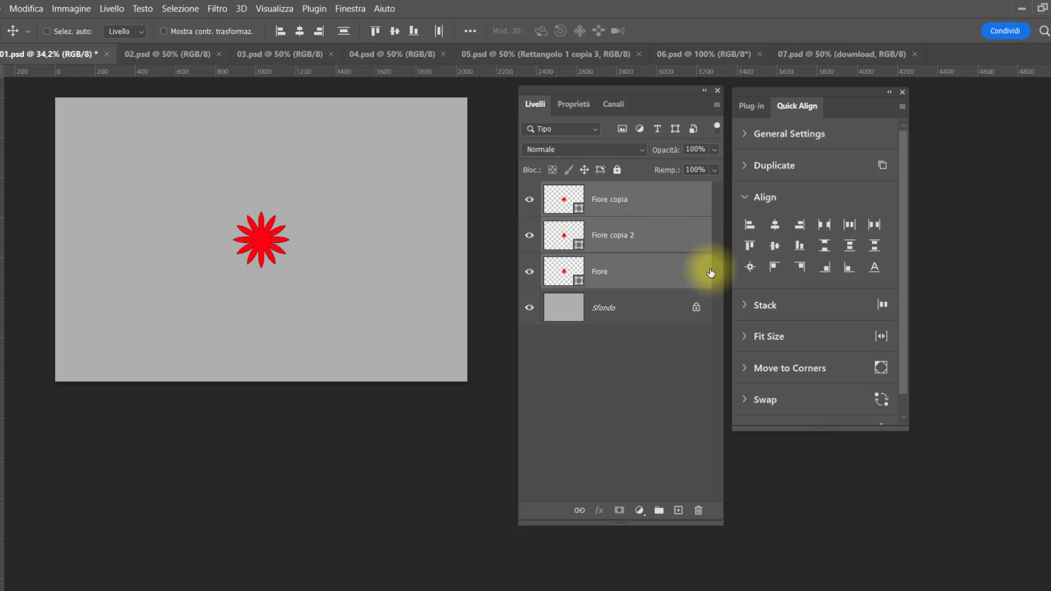
key(ctrl+z)
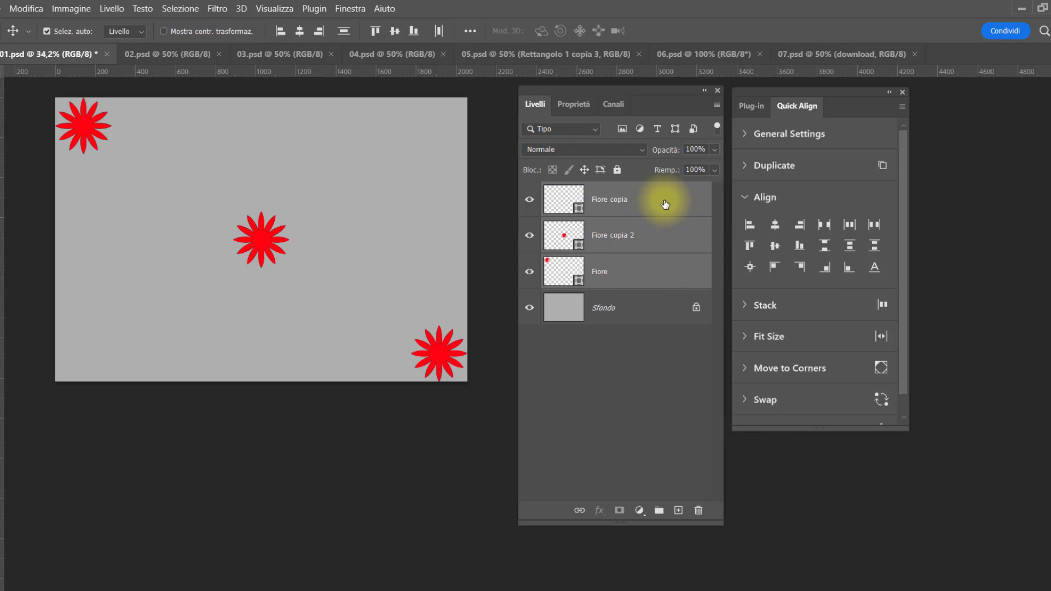
Drag the three flowers by hand into a loose left, centre and lower-right layout.
mouse_move(444, 353)
mouse_down()
mouse_move(435, 207)
mouse_move(421, 180)
mouse_up()
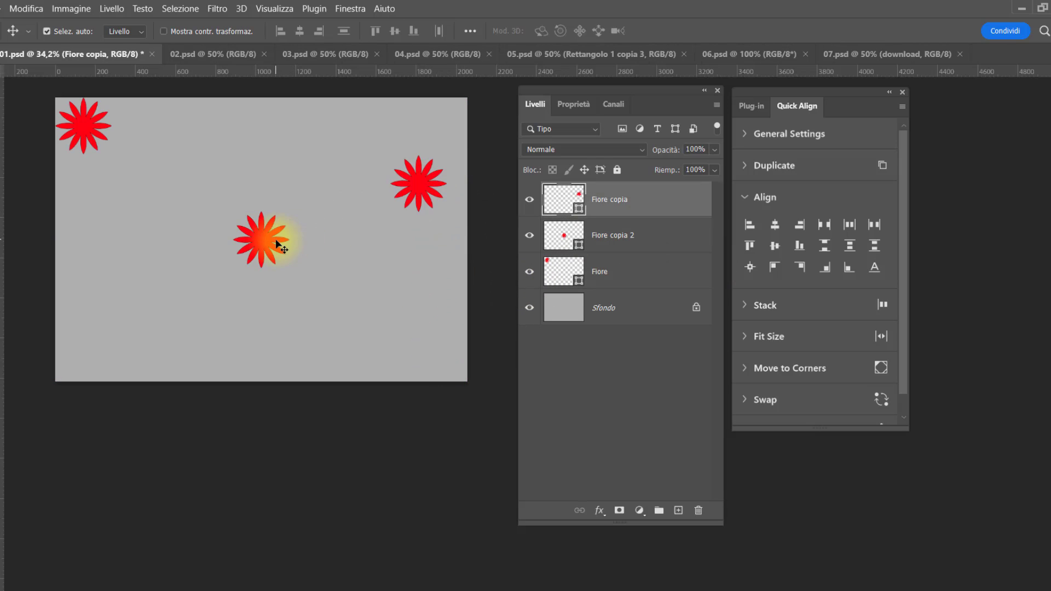
drag(277, 237, 365, 281)
drag(102, 158, 114, 264)
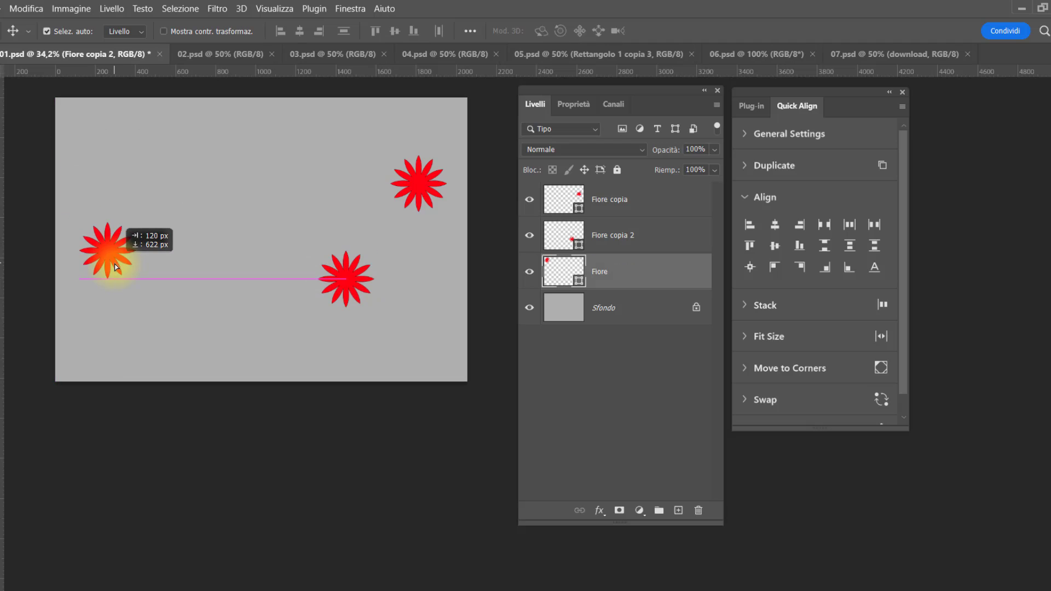
Centre the Fiore copia flower, then select all three flower layers together.
click(660, 201)
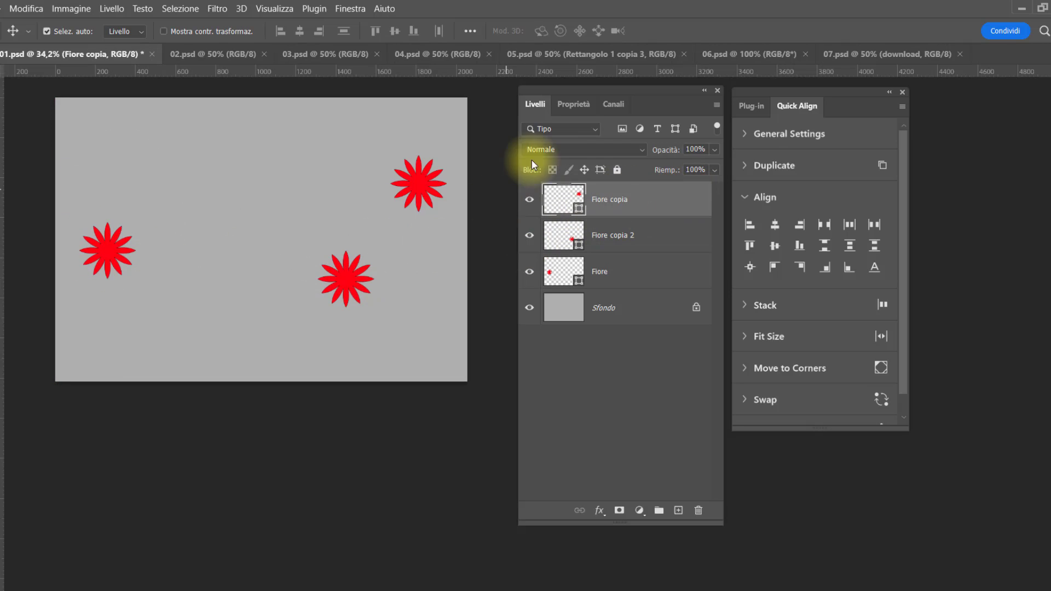
click(750, 267)
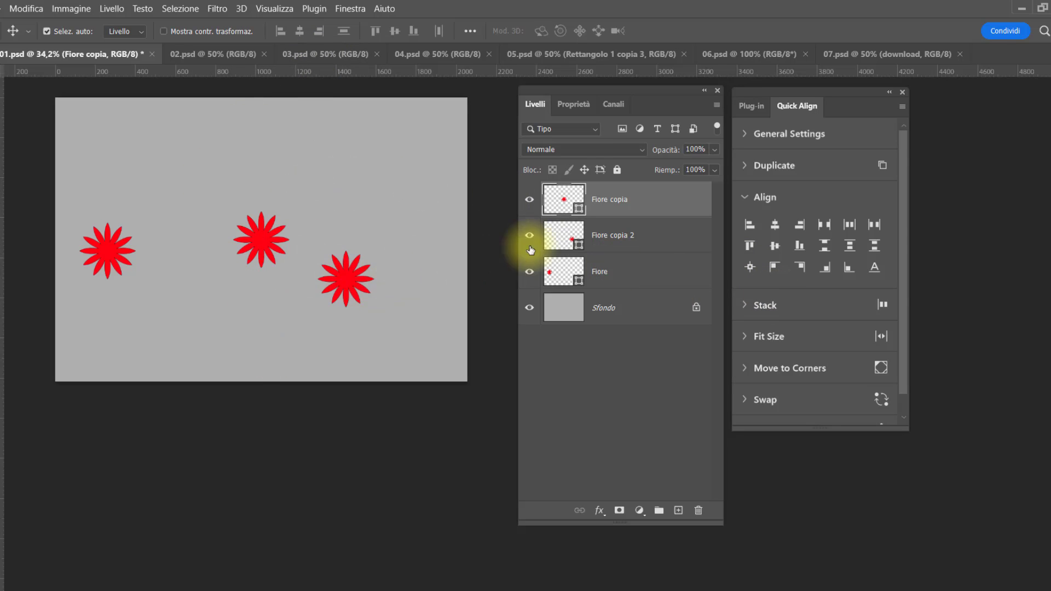
shift+click(674, 230)
shift+click(668, 271)
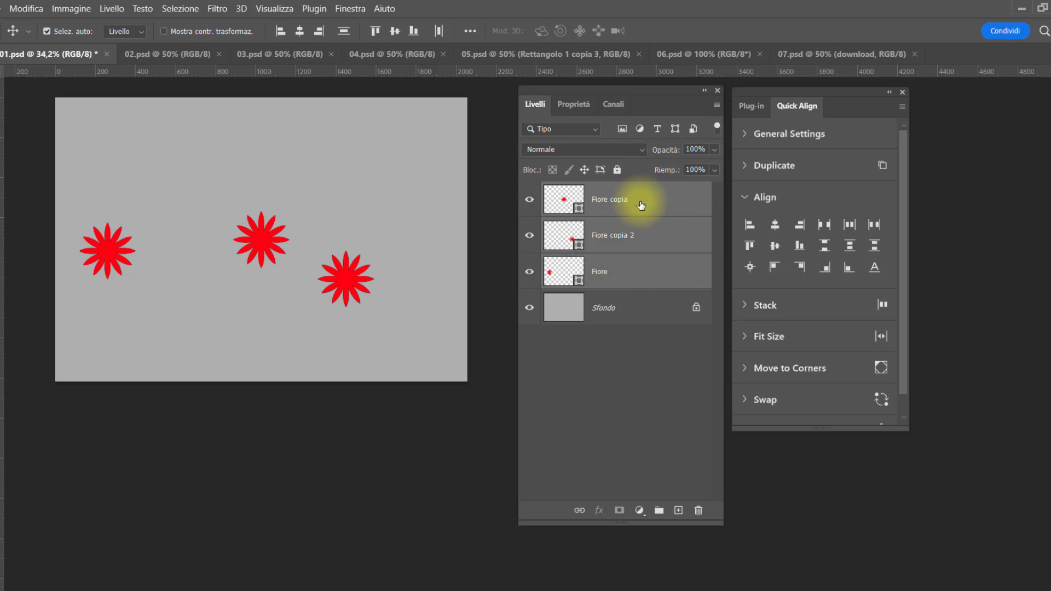
Align the flowers on the vertical centre line, spread them vertically, then select Fiore alone.
click(773, 226)
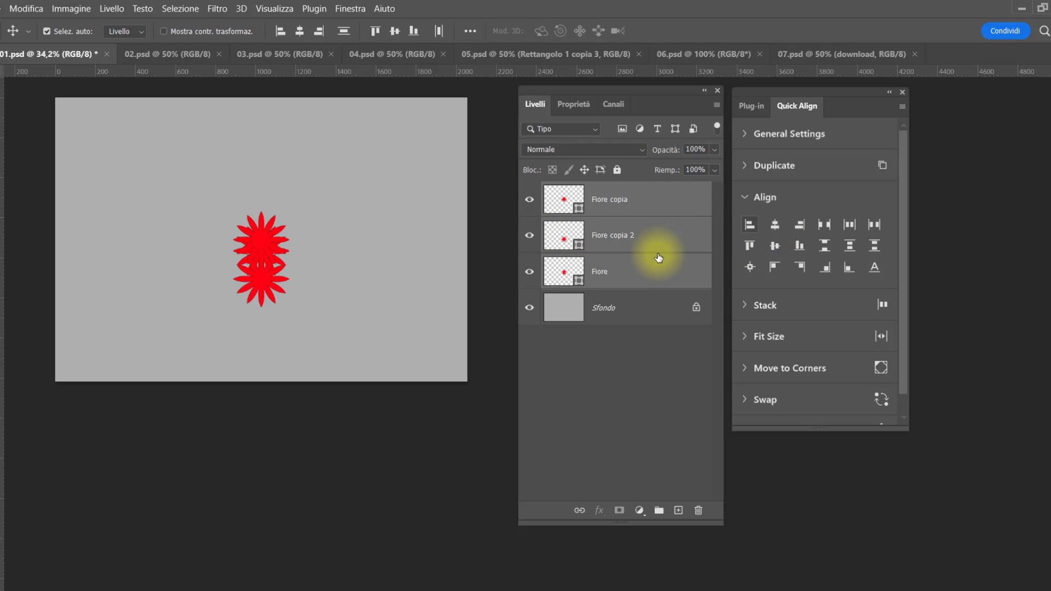
click(823, 249)
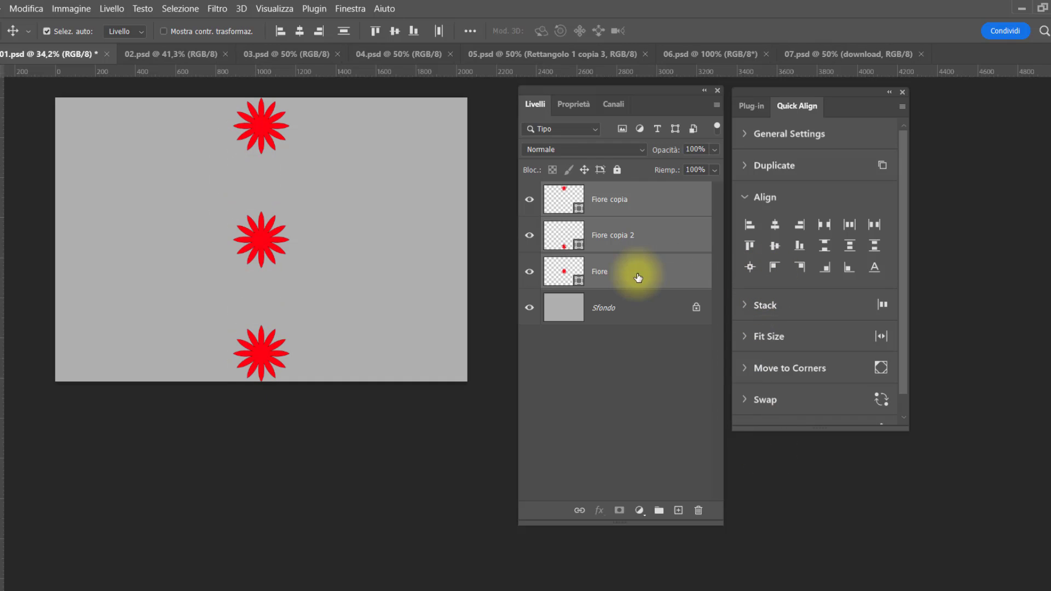
click(668, 276)
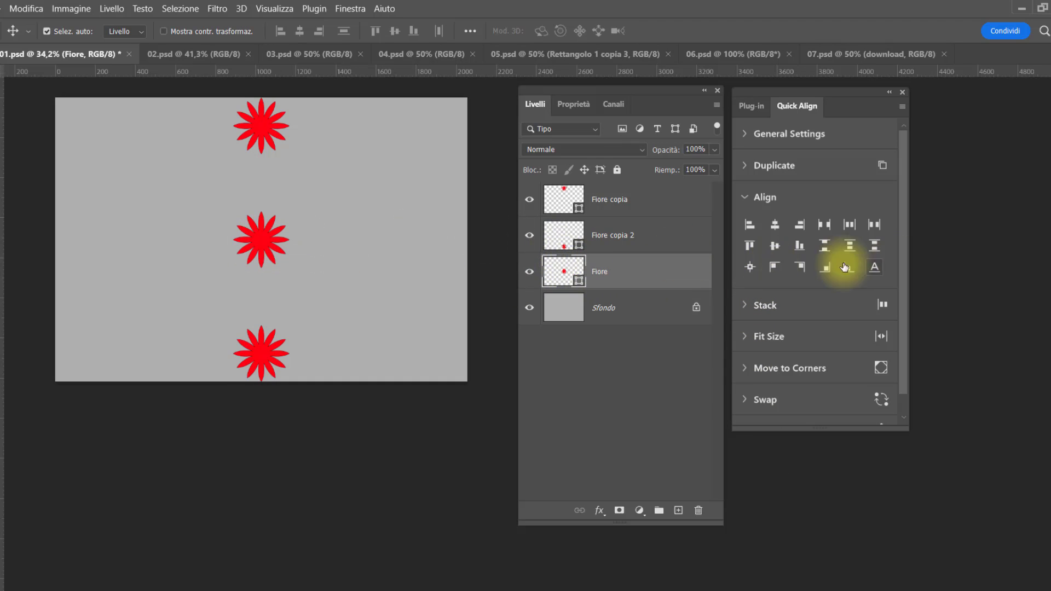
Send the Fiore flower to each corner in turn, then switch to 02.psd.
click(775, 268)
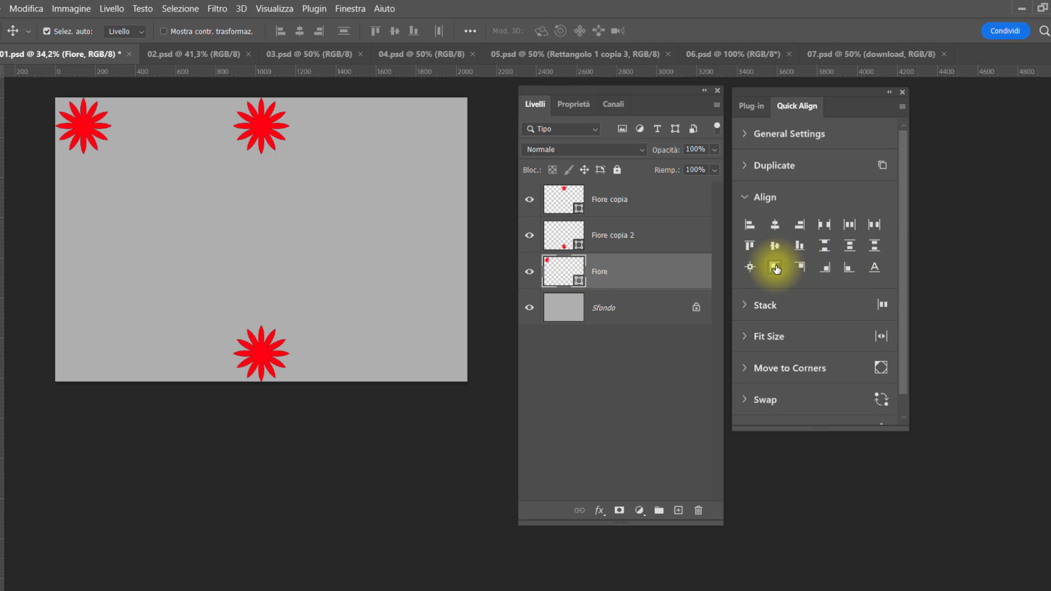
click(801, 269)
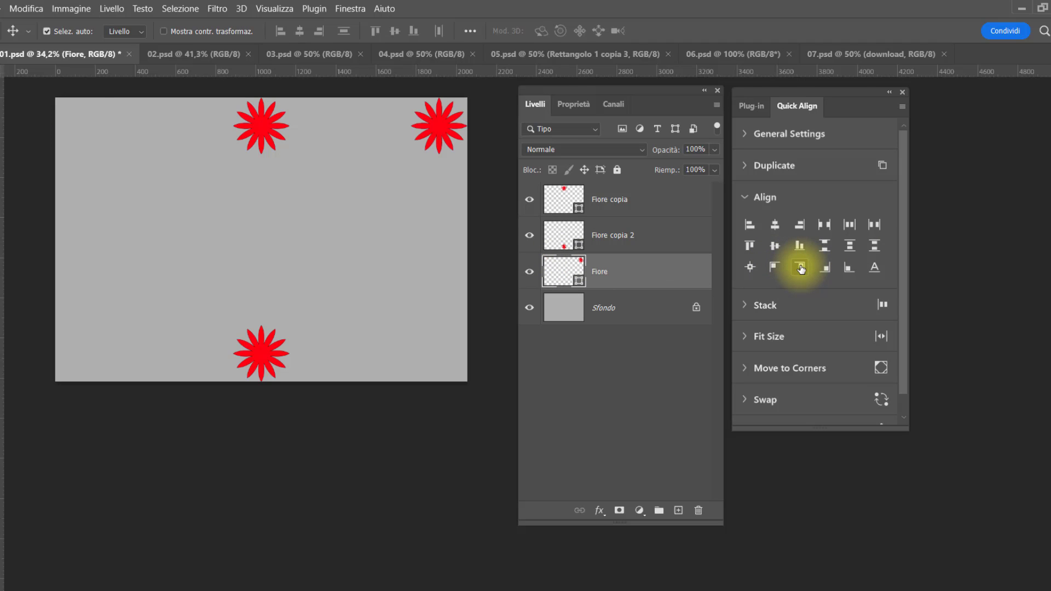
click(825, 267)
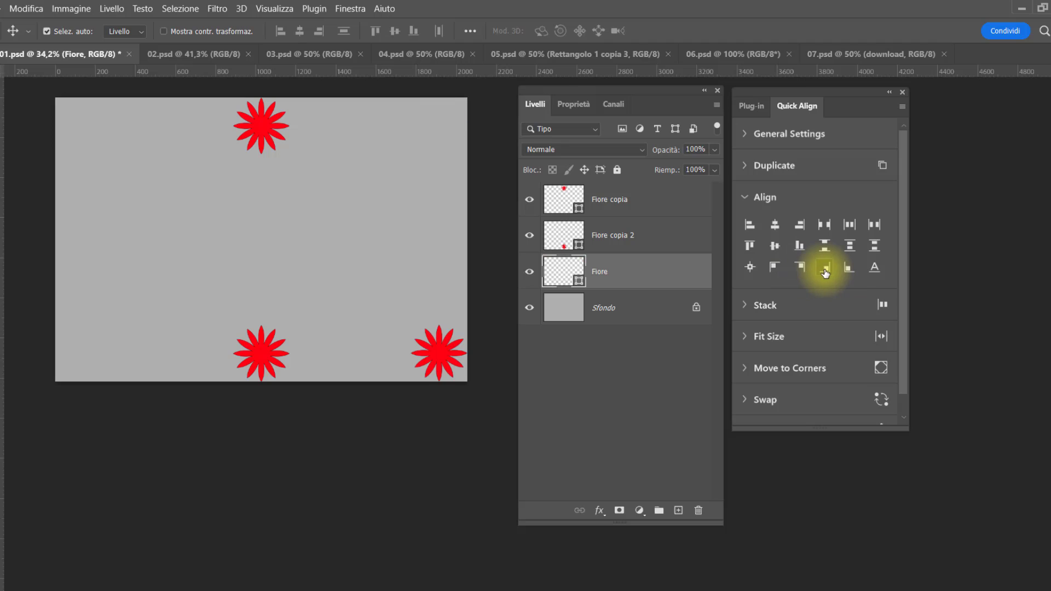
click(848, 268)
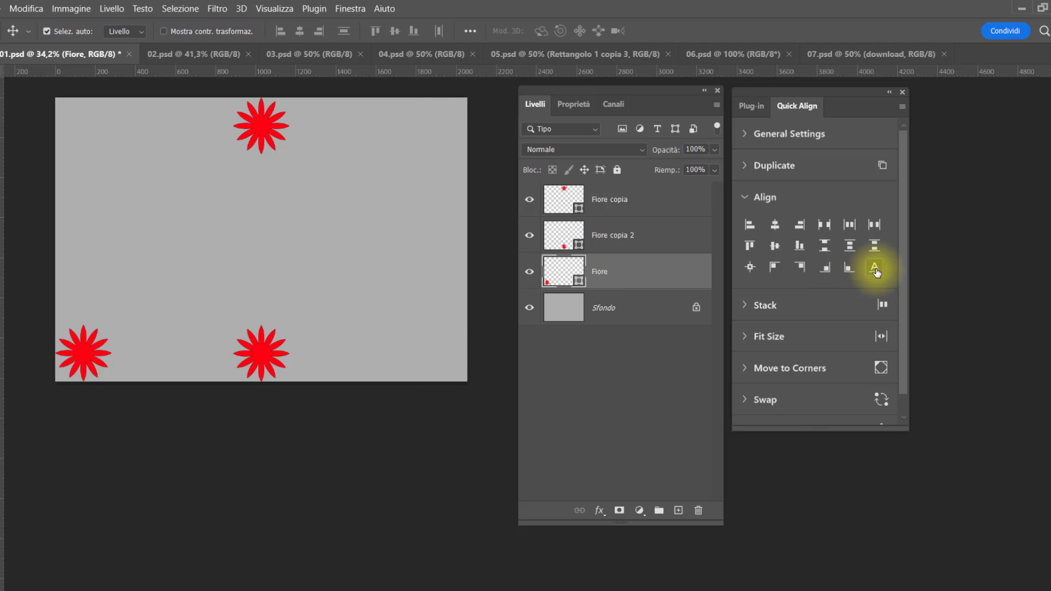
click(188, 55)
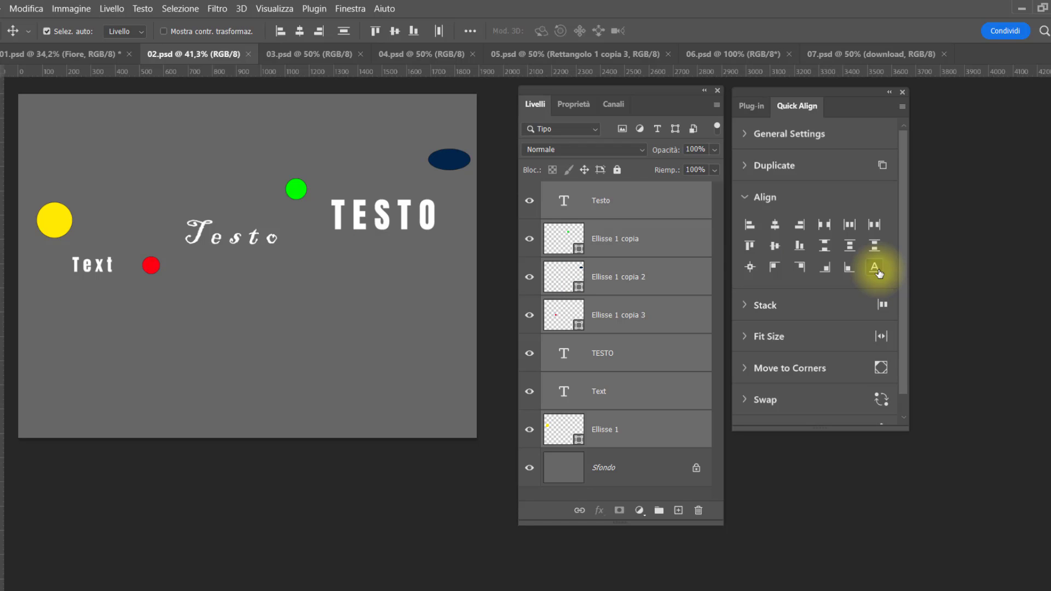
Align all 02.psd objects on one horizontal line, then switch to 03.psd.
click(875, 268)
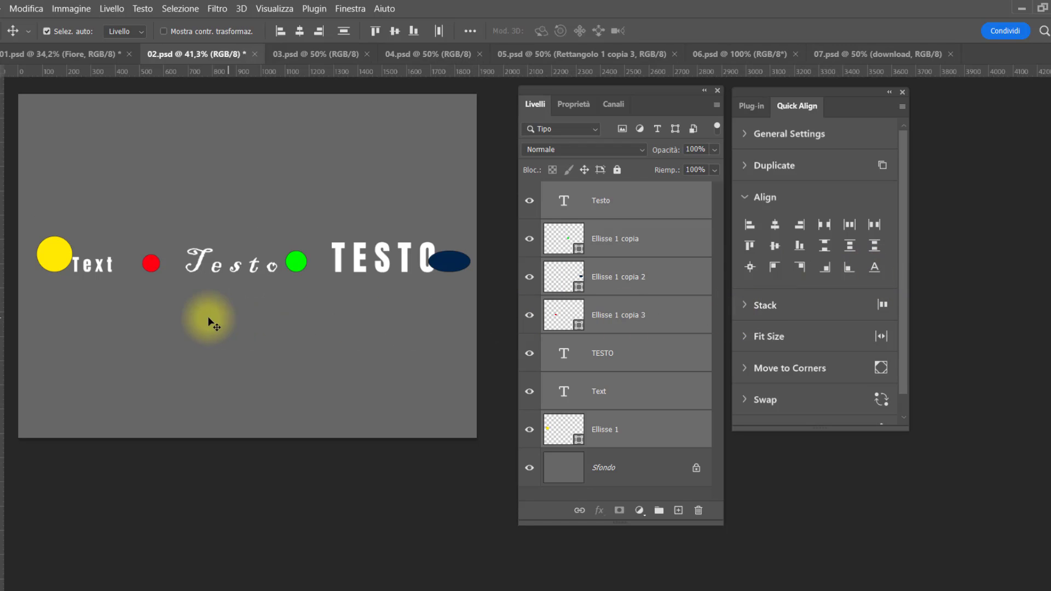
click(624, 201)
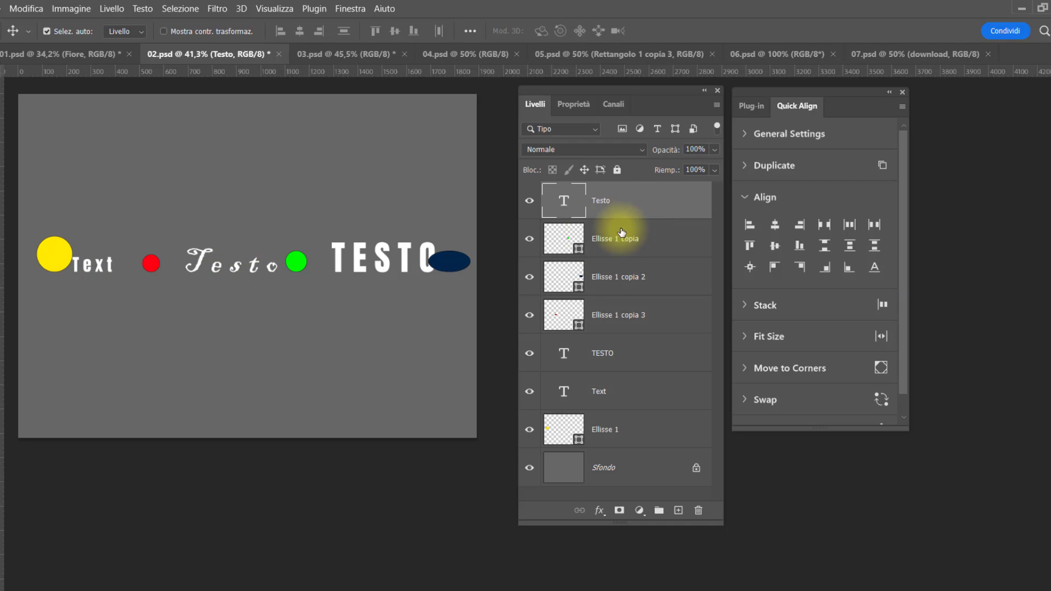
click(365, 53)
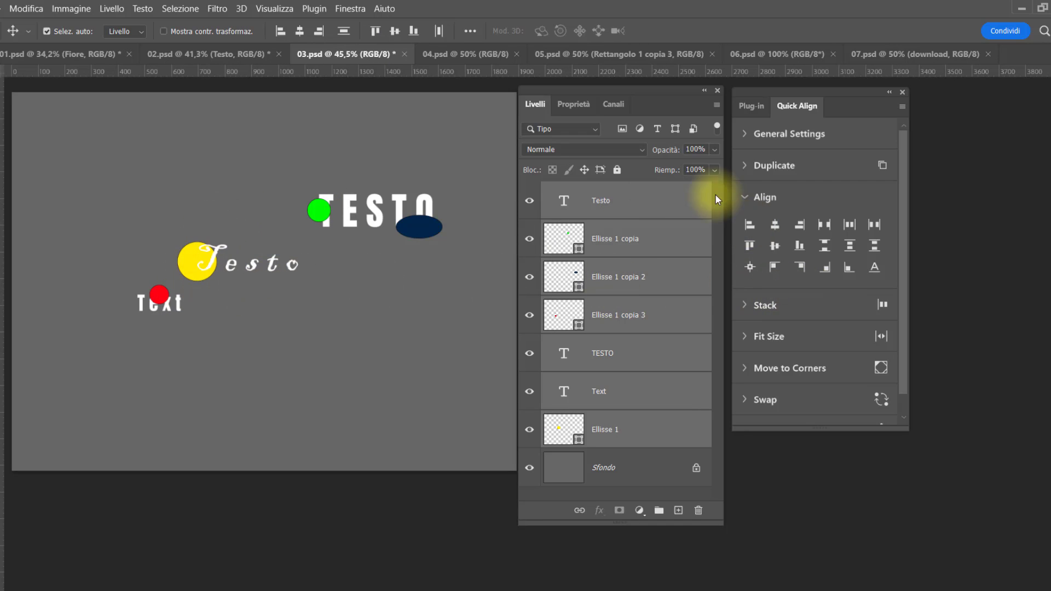
Expand Stack and try row, left, centred, column and bottom stacking, then undo.
click(744, 199)
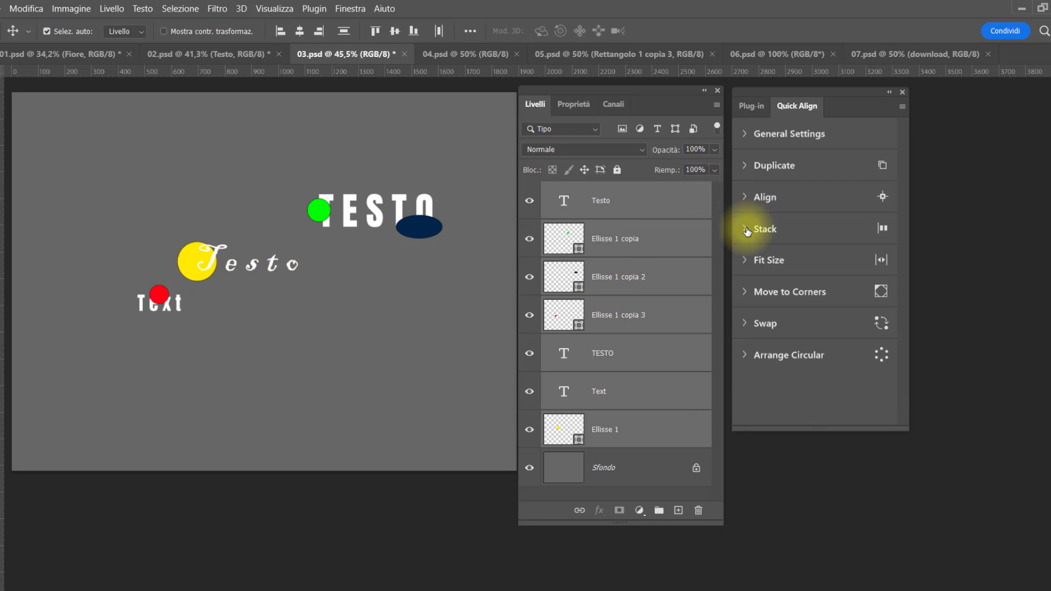
click(746, 230)
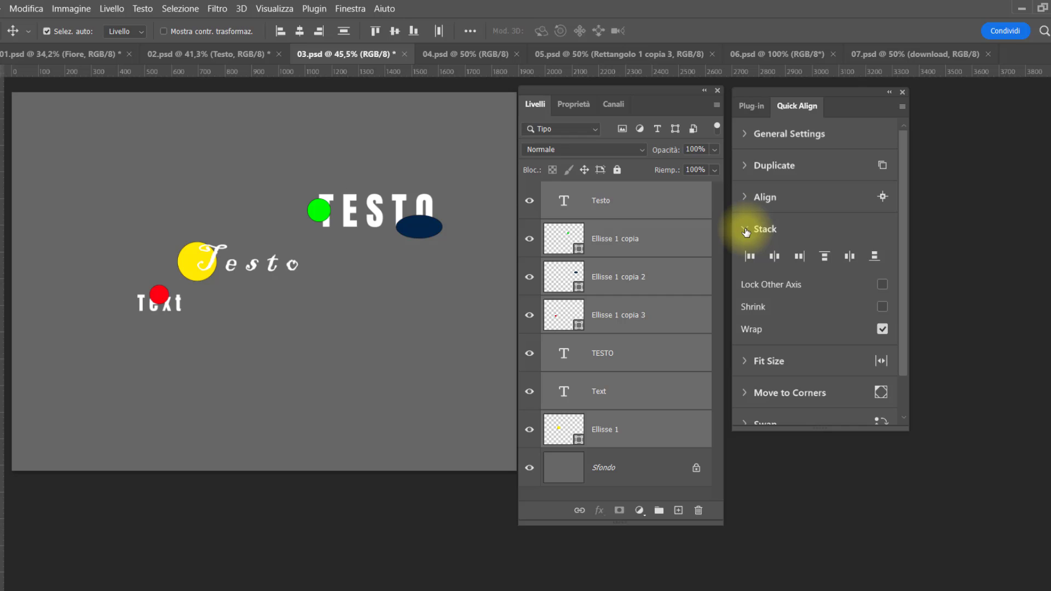
click(775, 257)
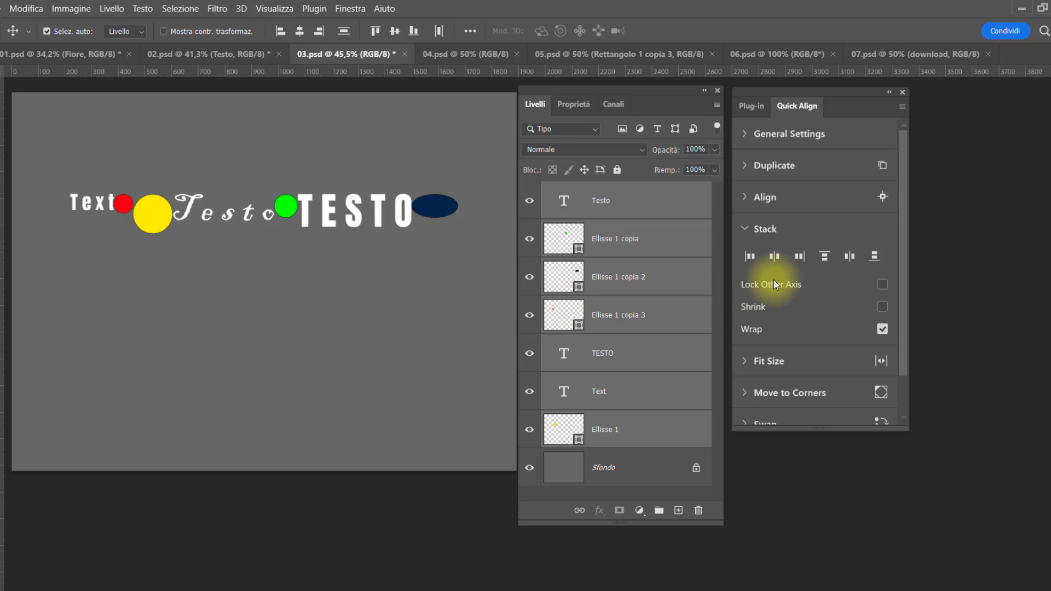
click(751, 257)
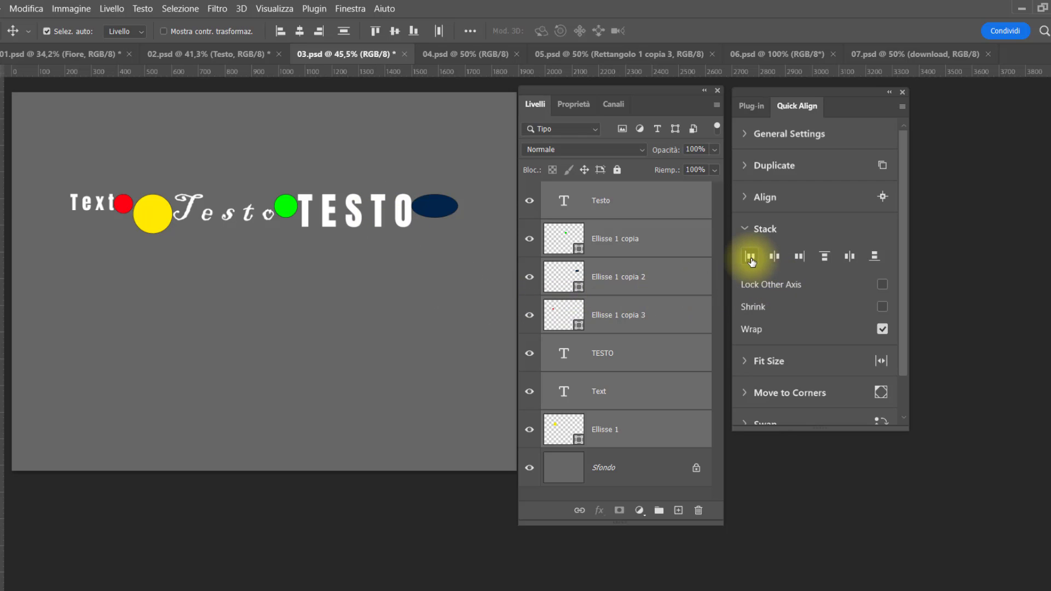
click(797, 258)
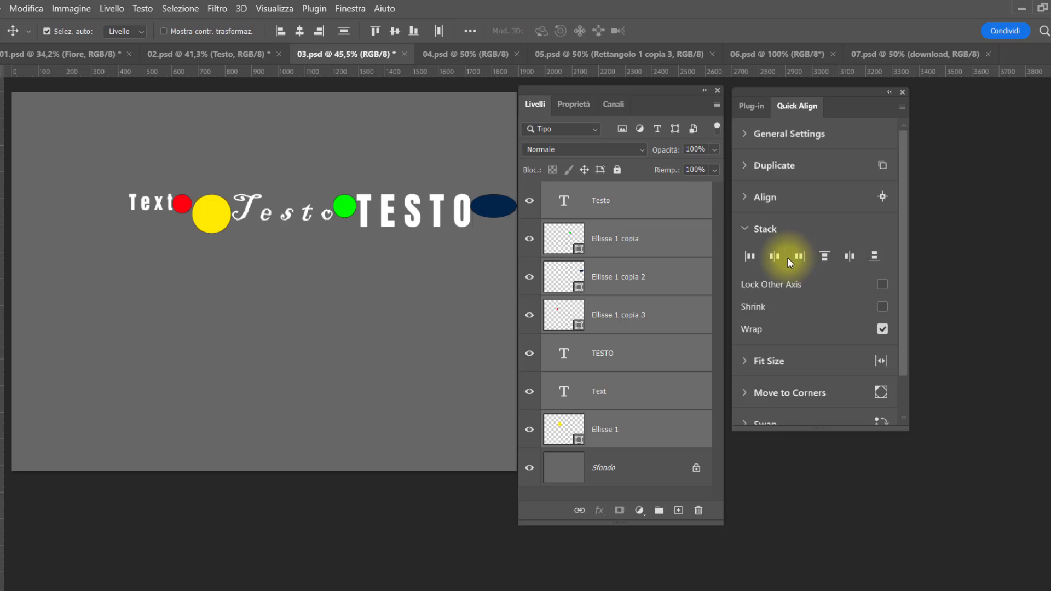
click(824, 257)
click(852, 258)
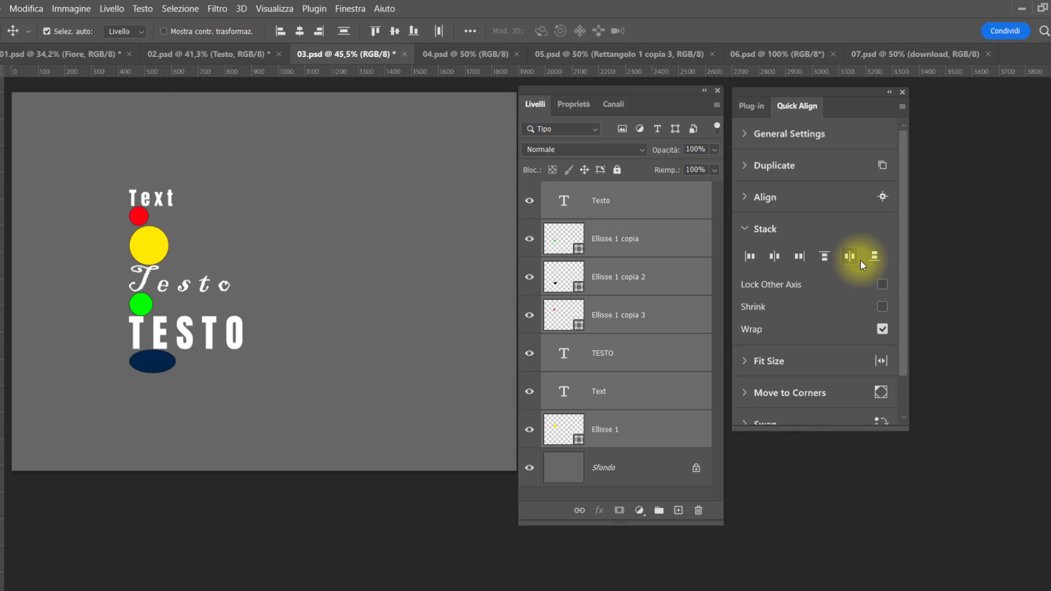
click(874, 256)
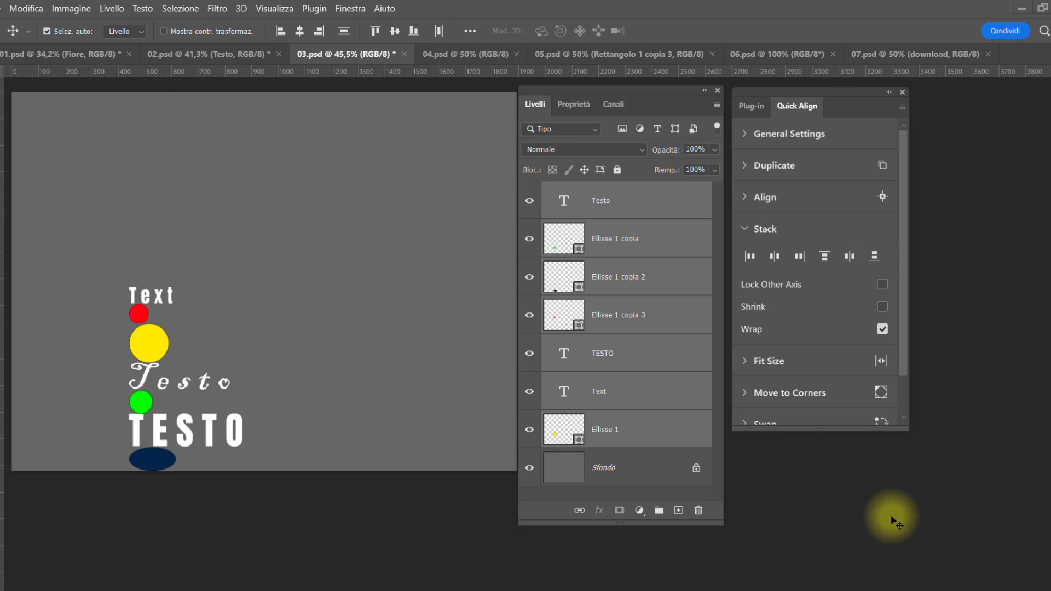
key(ctrl+z)
key(ctrl+z)
key(ctrl+z)
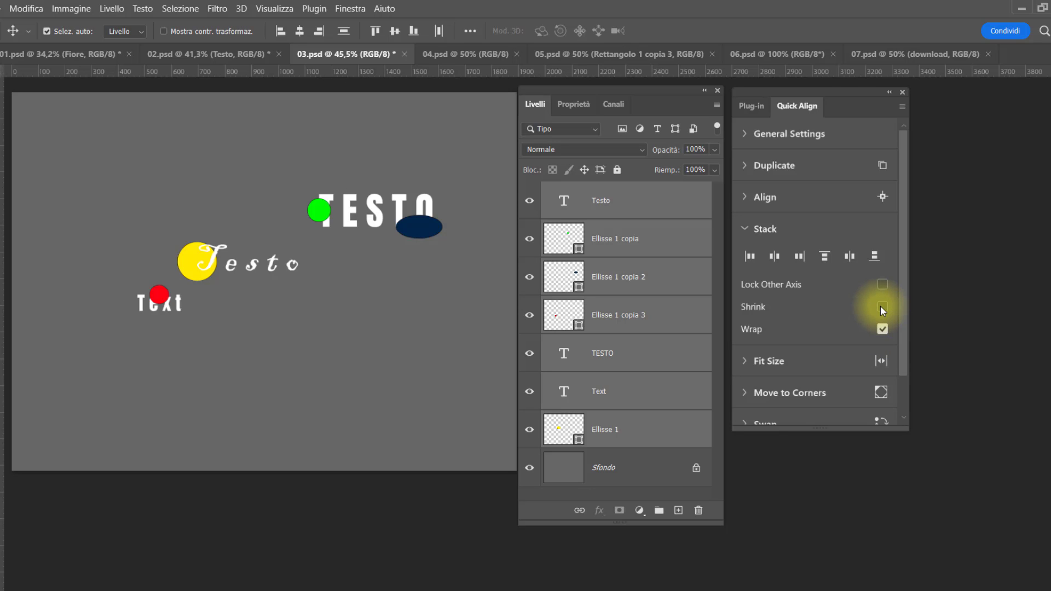
Turn on Shrink and stack the 03.psd objects into a horizontal row toward the left.
click(881, 307)
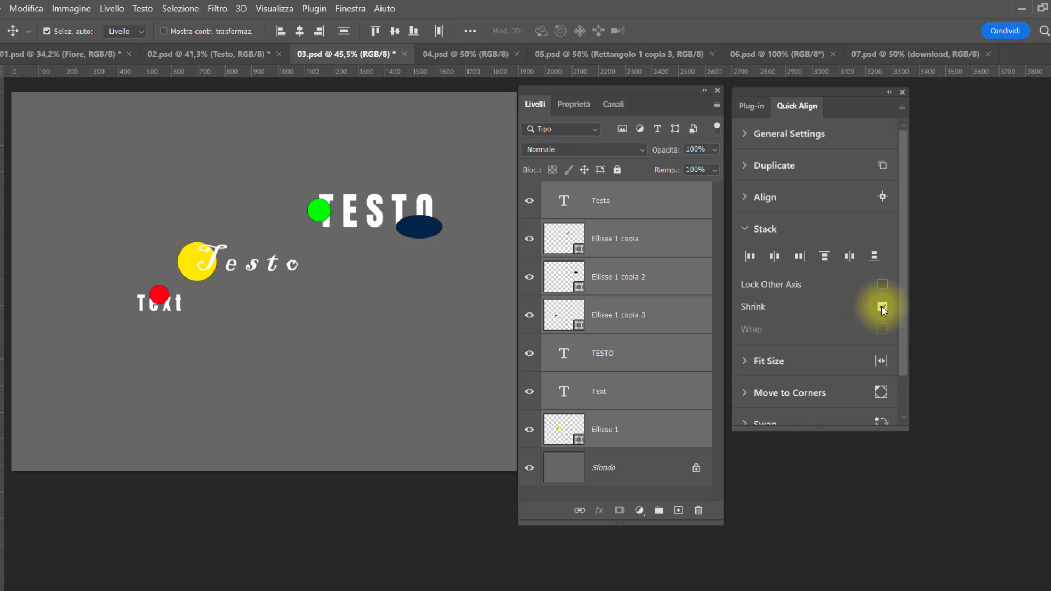
click(771, 257)
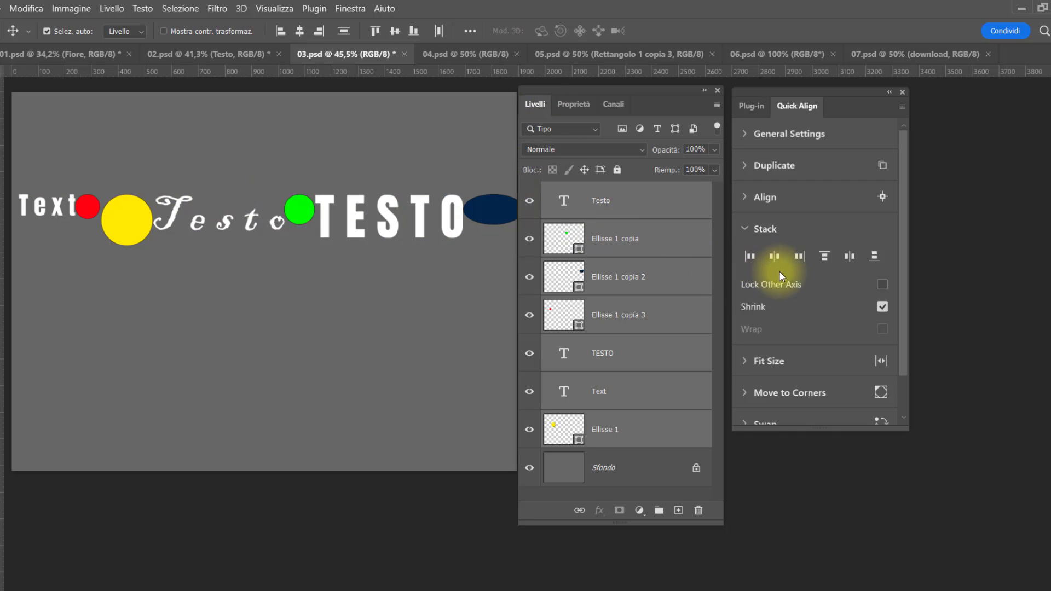
click(771, 256)
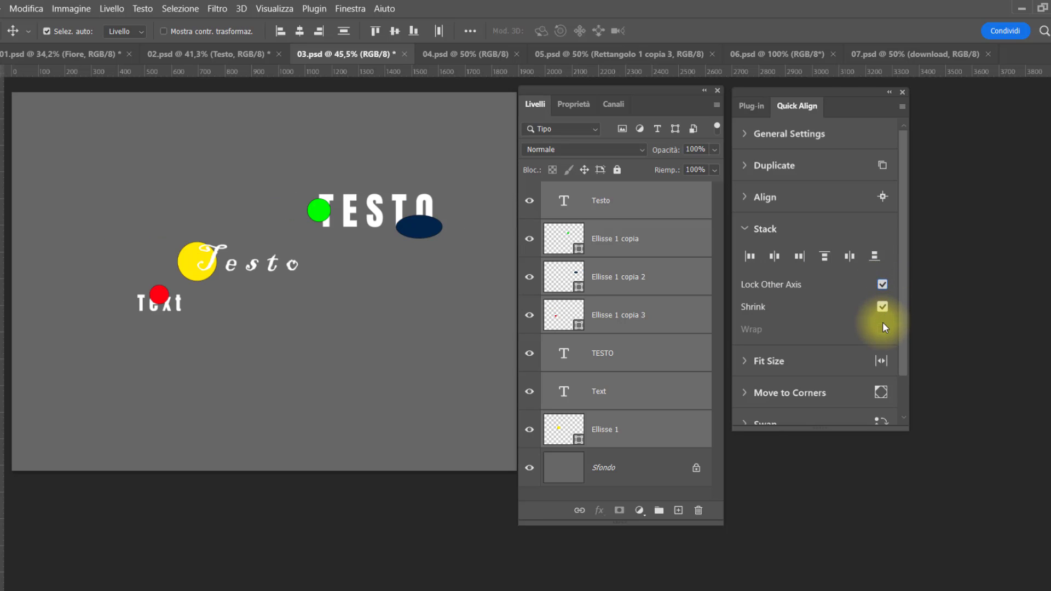
Enable wrapping, stack horizontally keeping vertical positions, then distribute the horizontal centres evenly.
click(881, 306)
click(882, 329)
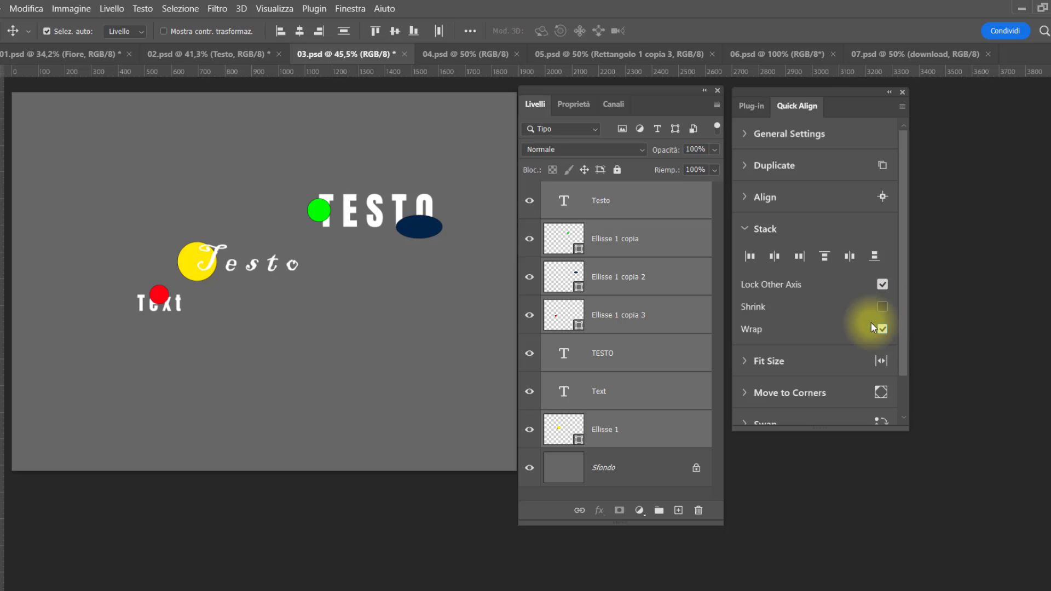
click(773, 256)
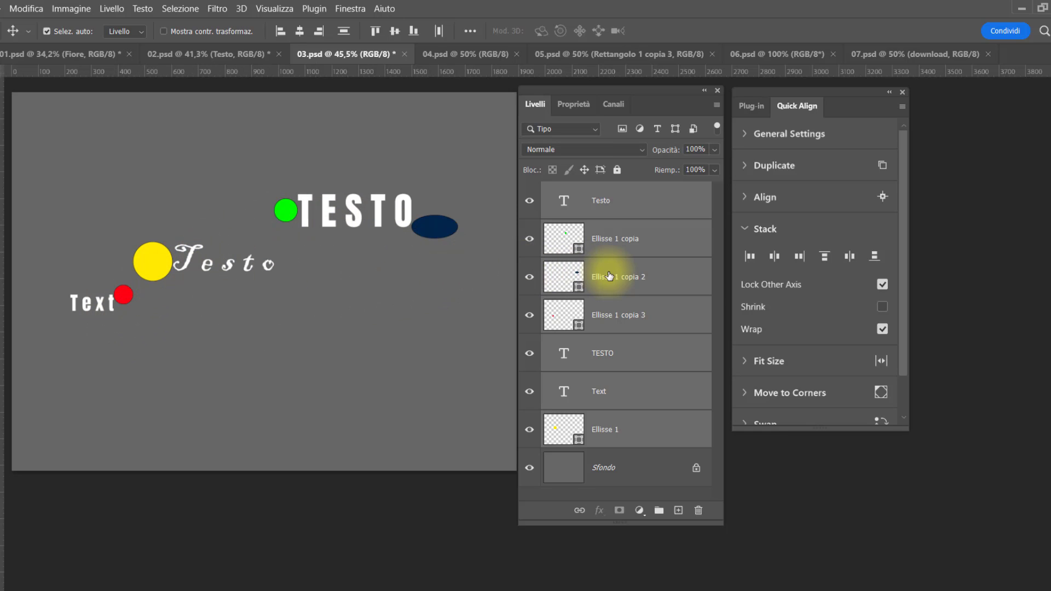
click(881, 306)
click(774, 256)
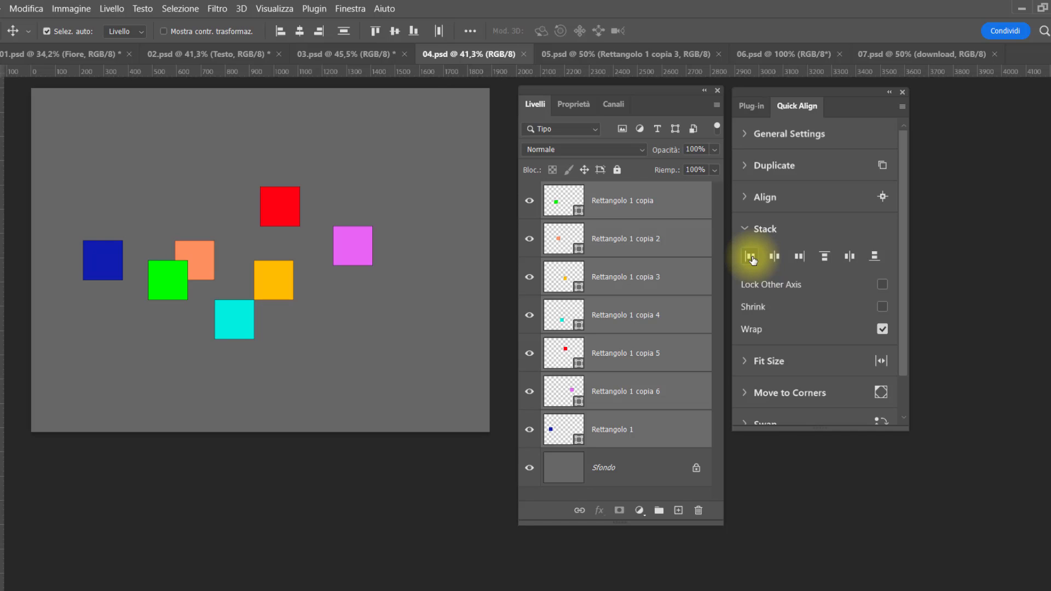
Stack 04.psd's seven squares edge to edge at the left and expand General Settings.
click(750, 256)
click(51, 214)
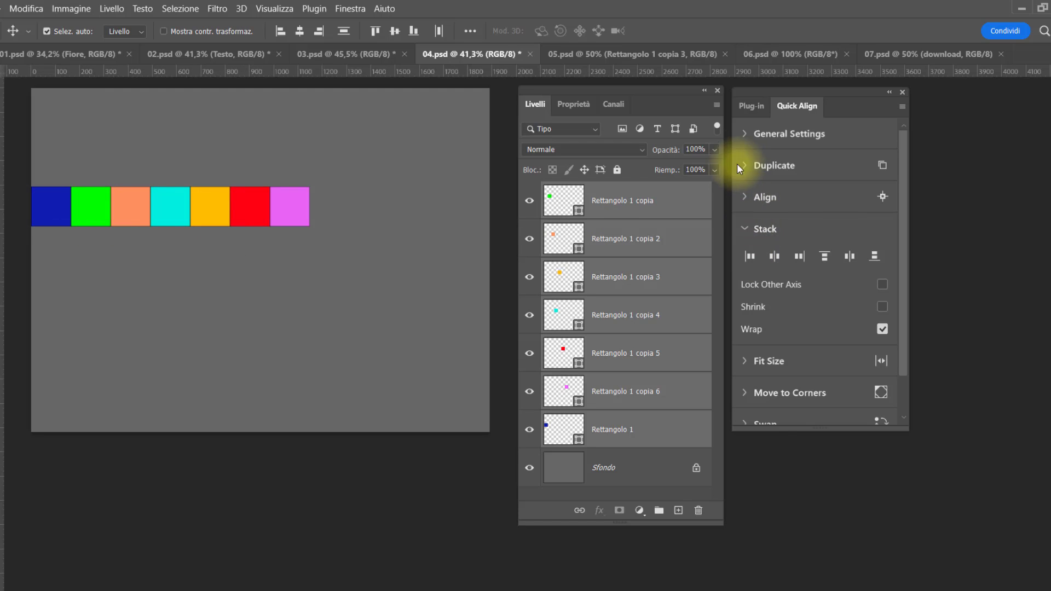
click(747, 137)
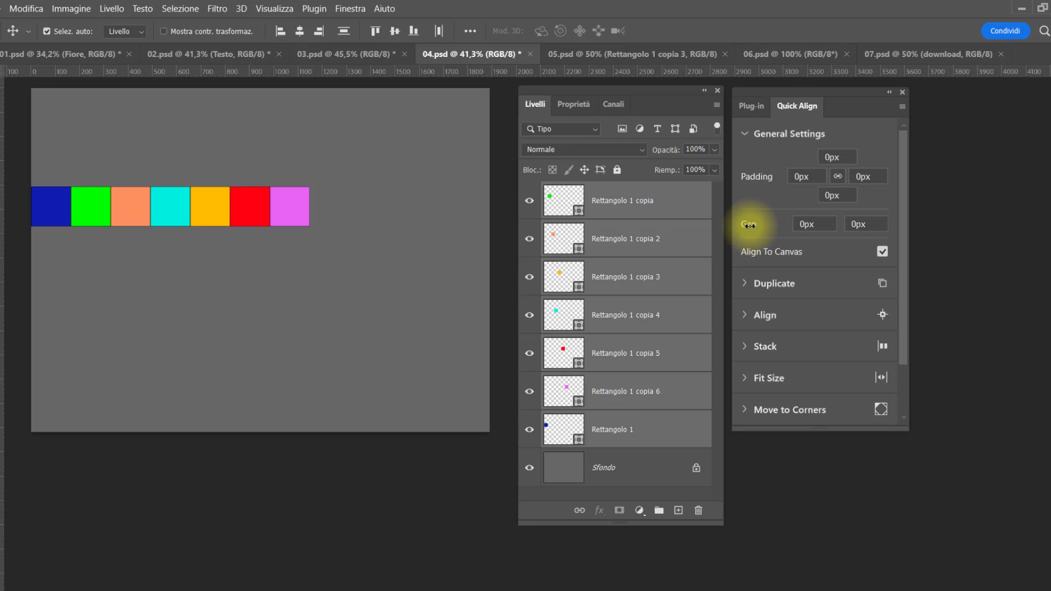
Scrub the gap between squares to 43.2px, then 112px so they wrap, then reduce it slightly.
drag(748, 225, 783, 225)
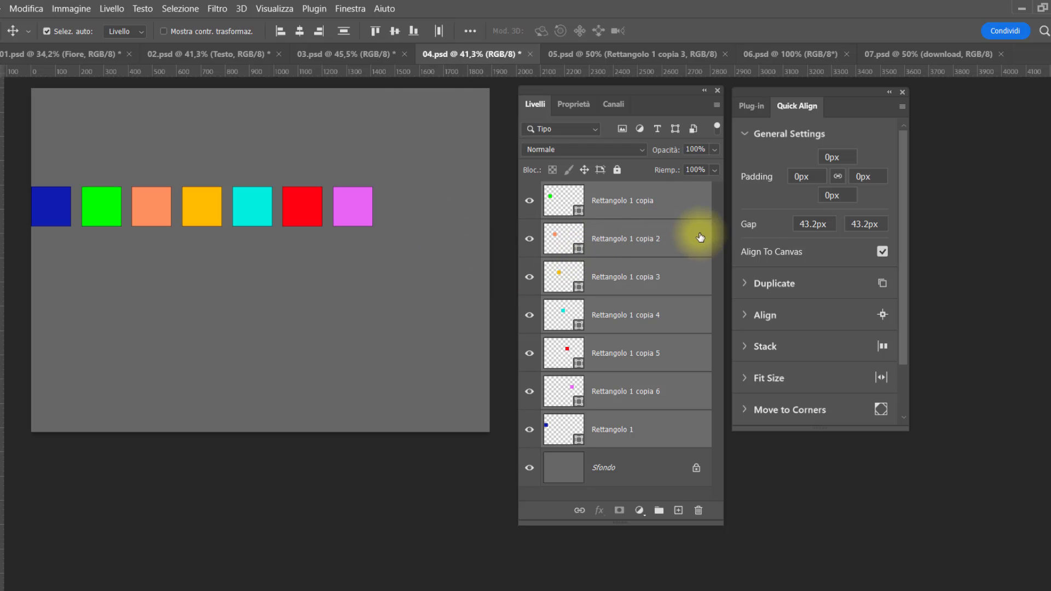
drag(746, 226, 797, 225)
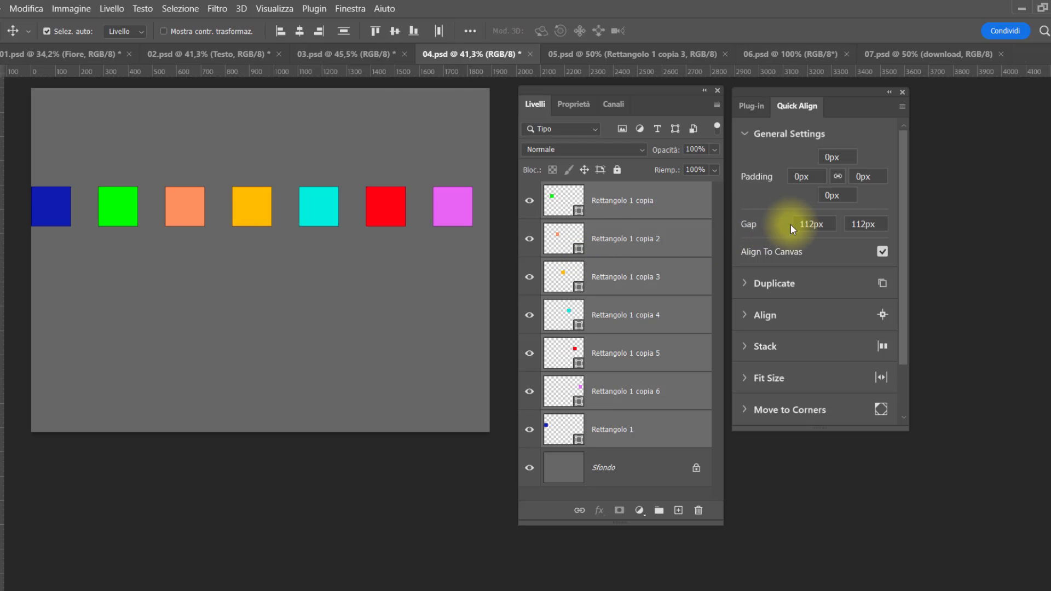
drag(748, 224, 807, 224)
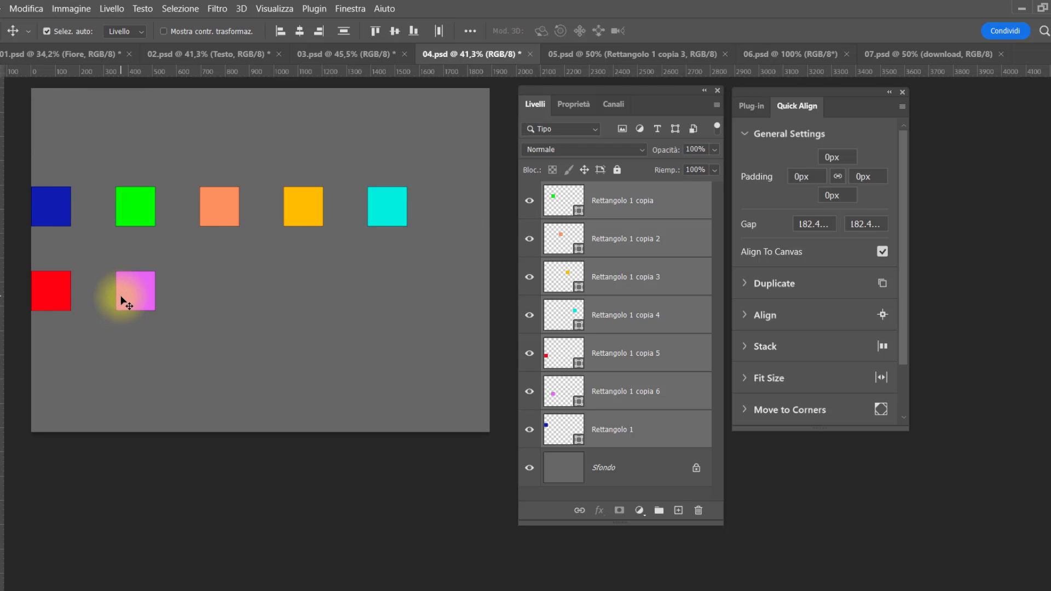
drag(747, 225, 605, 234)
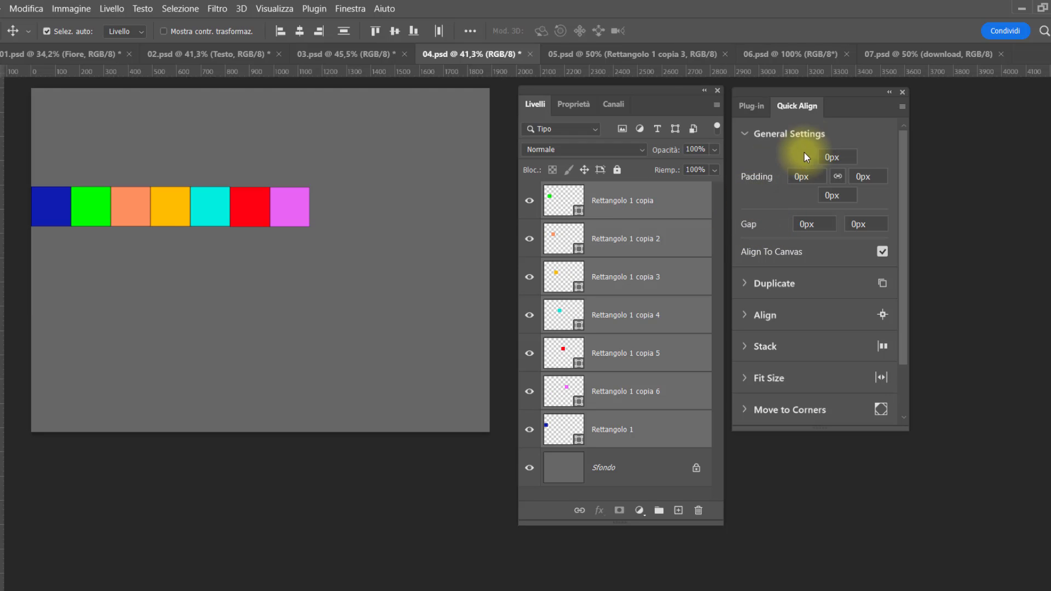
Add padding up to 216px, re-enter it in centimetres, then reset all padding to zero.
mouse_move(758, 177)
mouse_down()
mouse_move(747, 178)
mouse_move(868, 174)
mouse_up()
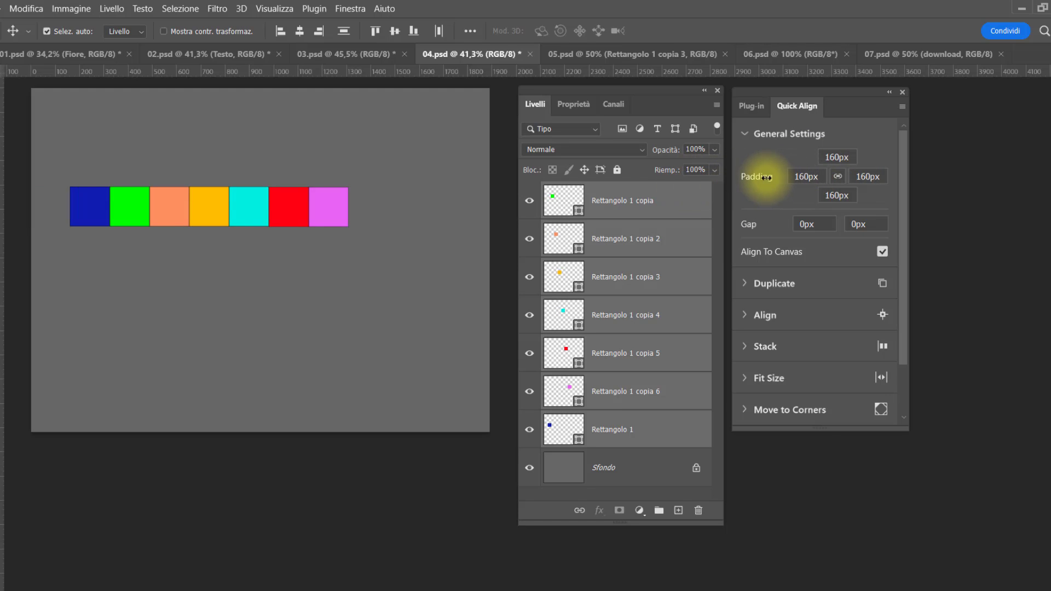
drag(755, 176, 798, 177)
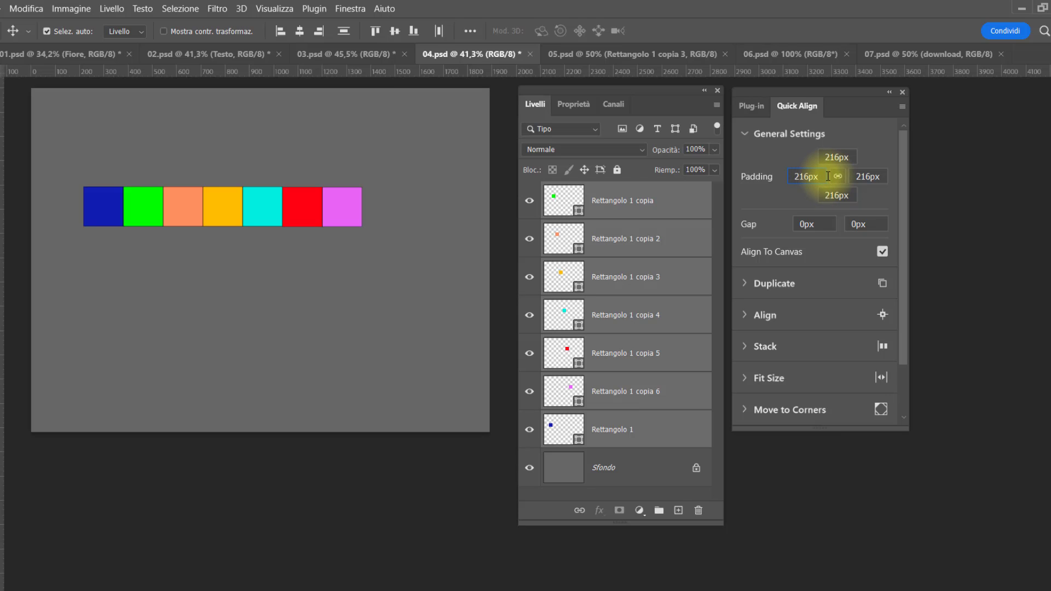
key(BackSpace)
key(BackSpace)
text(cm)
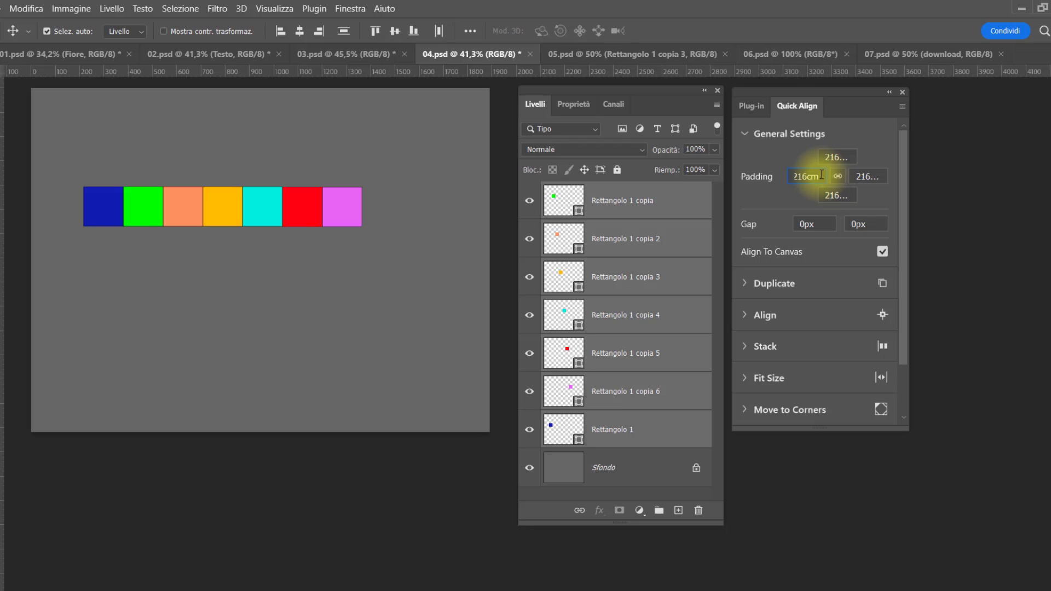
click(837, 157)
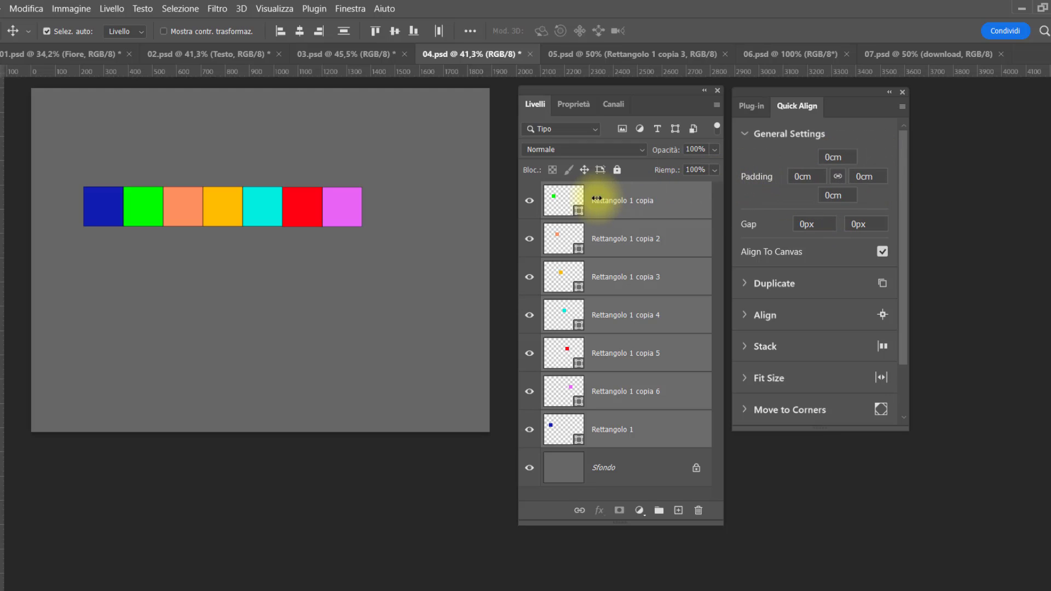
drag(757, 177, 598, 207)
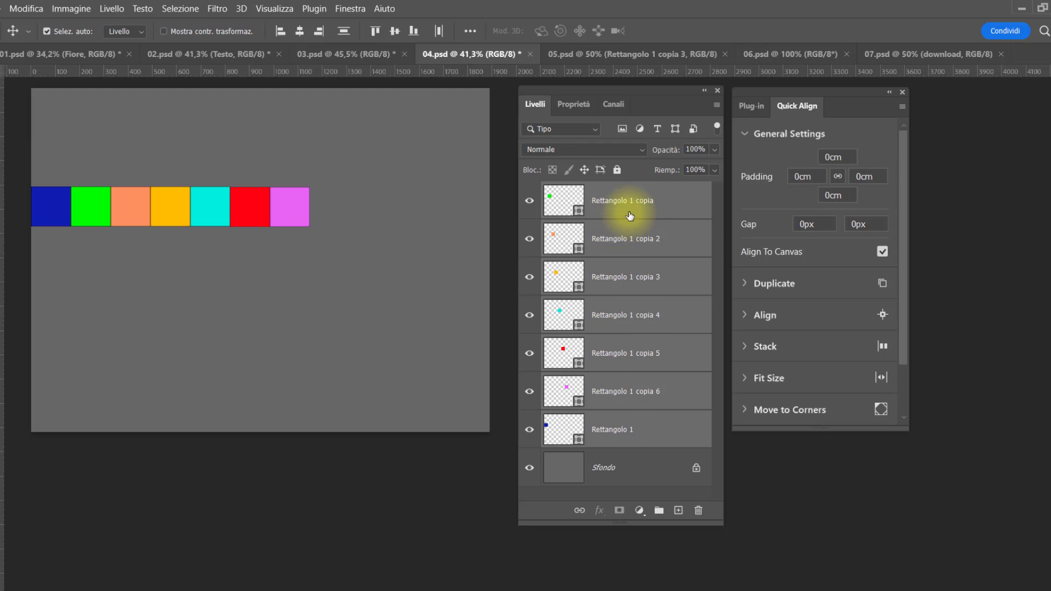
Set the gap to 35.2px and select all seven layers from Rettangolo 1 copia to Rettangolo 1.
click(674, 241)
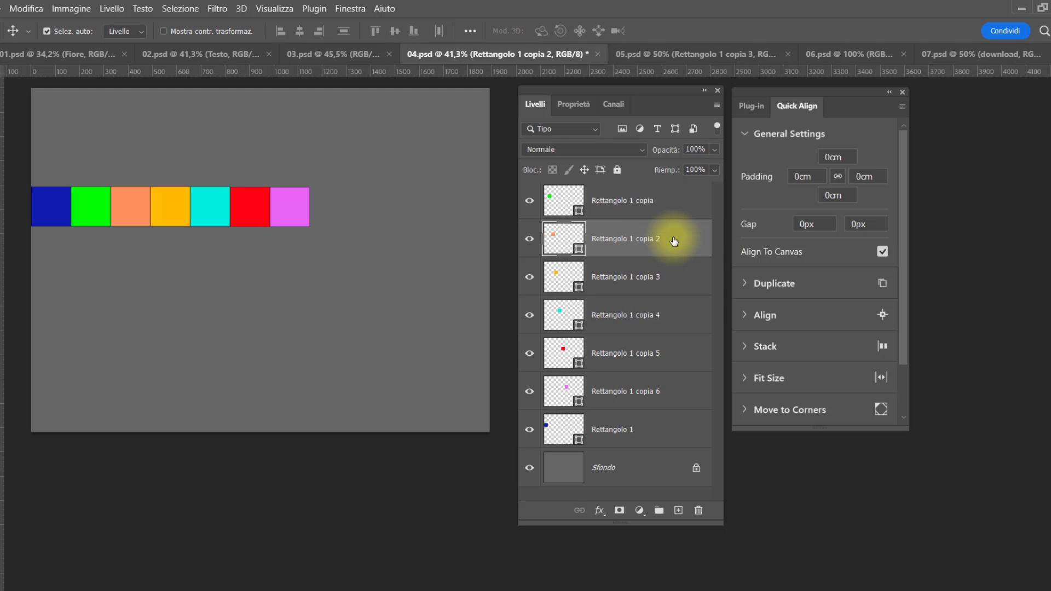
mouse_move(750, 225)
mouse_down()
mouse_move(772, 225)
mouse_move(736, 226)
mouse_up()
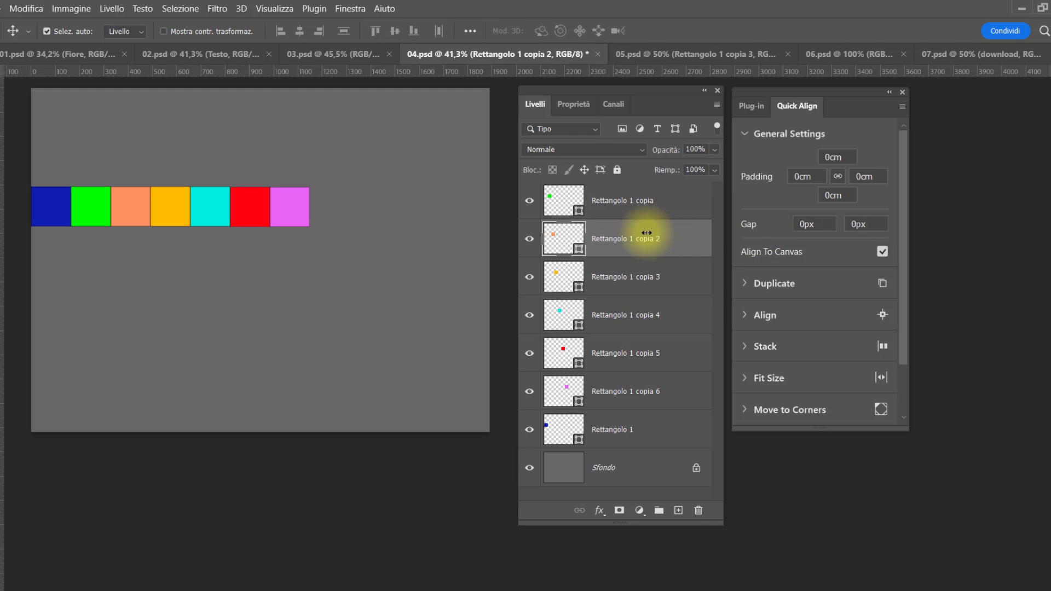
click(641, 210)
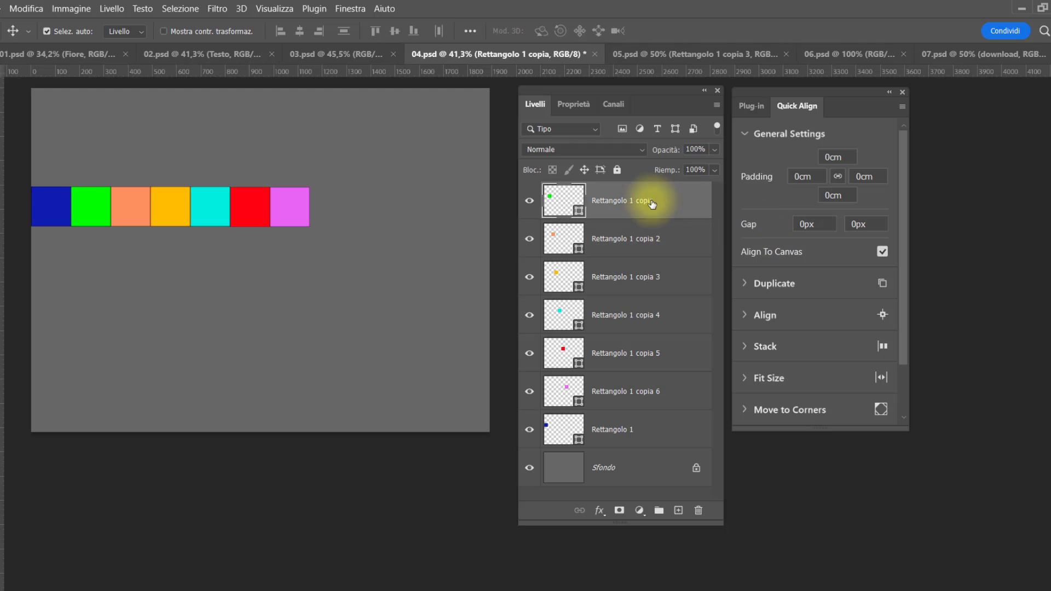
shift+click(652, 429)
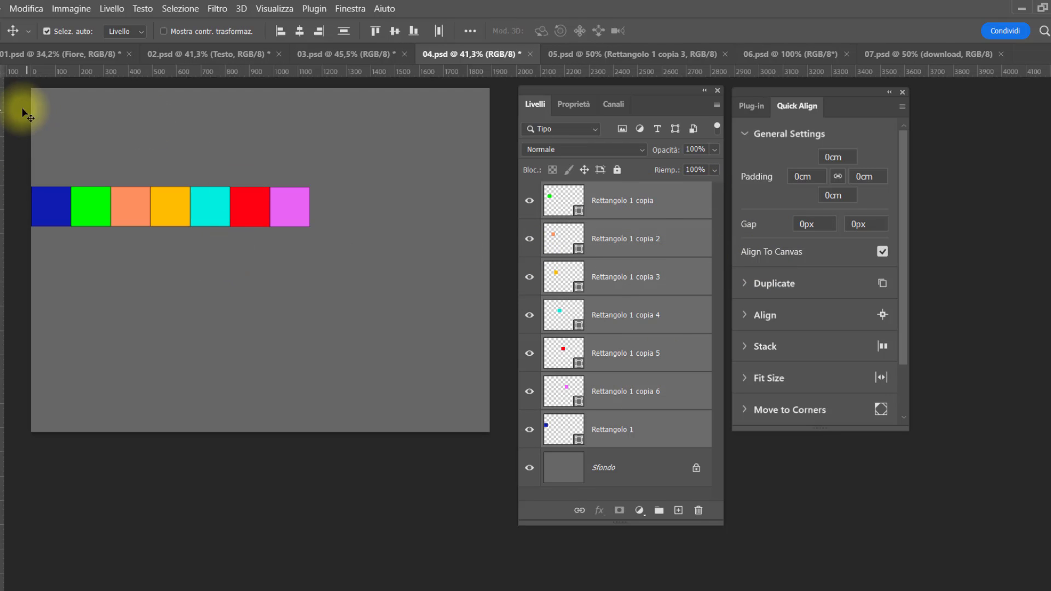
Draw a rectangular marquee across the canvas centre and set the square gap to 87.2px.
key(m)
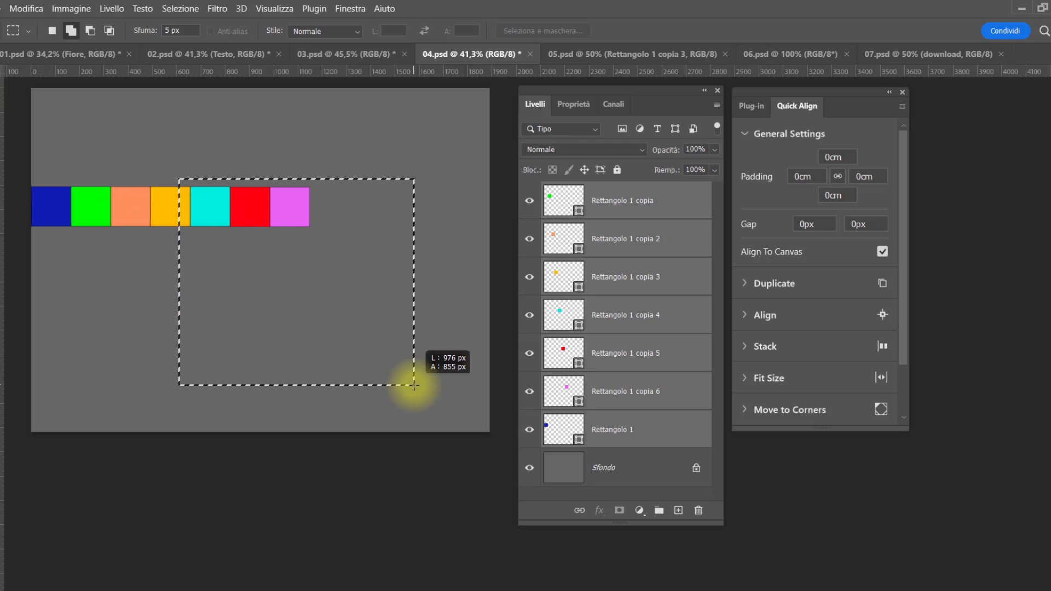
drag(179, 179, 416, 386)
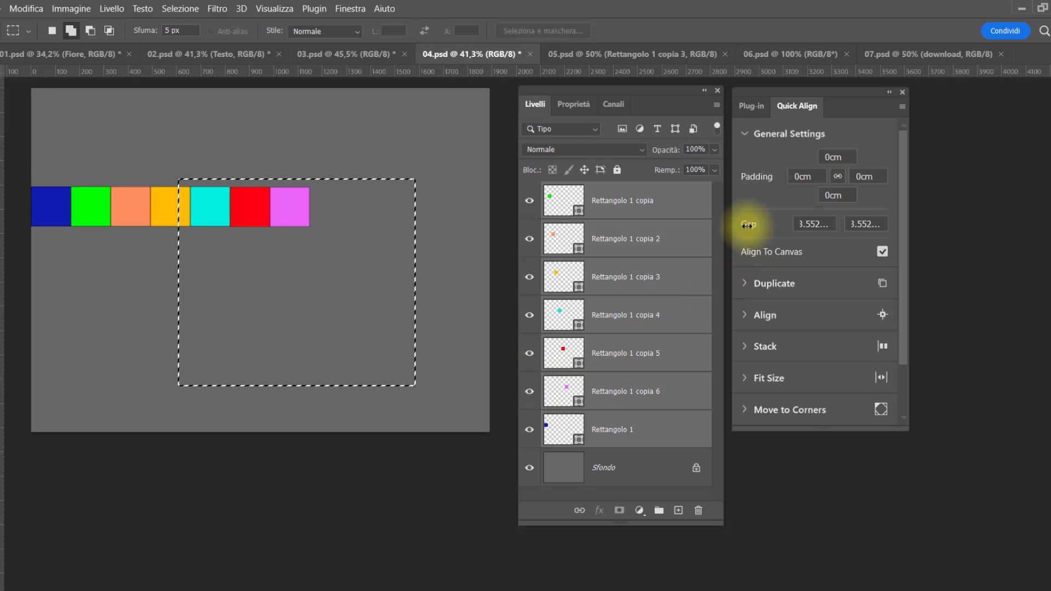
drag(802, 225, 811, 228)
text(87.2)
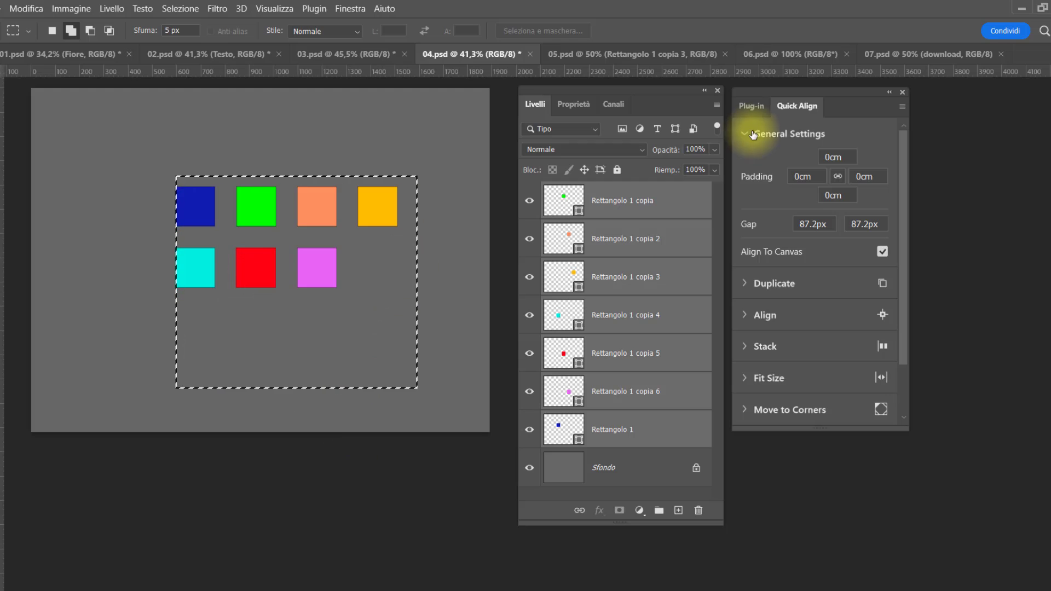
Expand Quick Align's Stack options and tick Shrink.
click(744, 348)
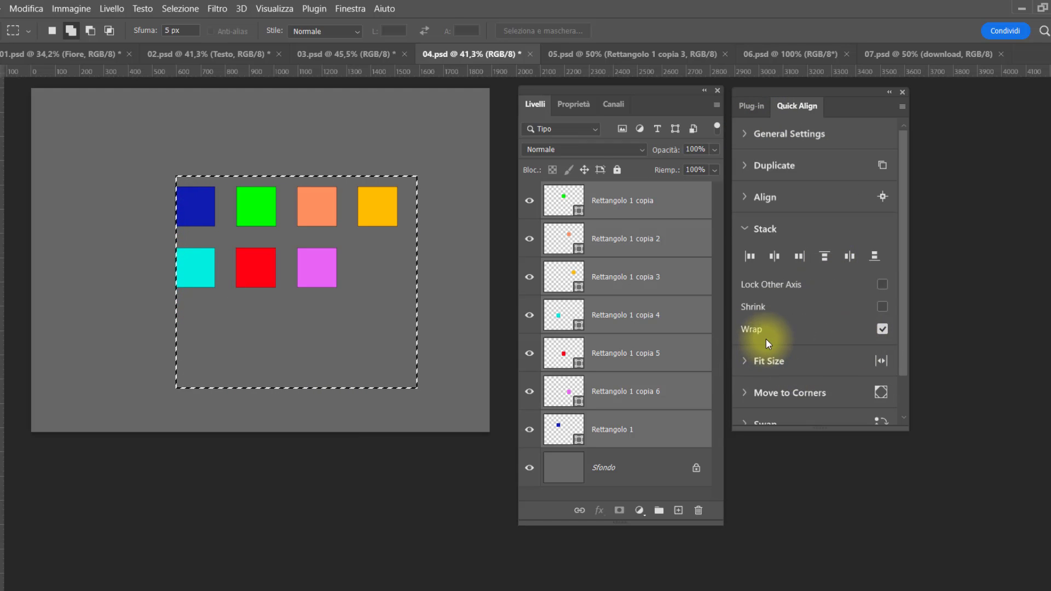
click(881, 307)
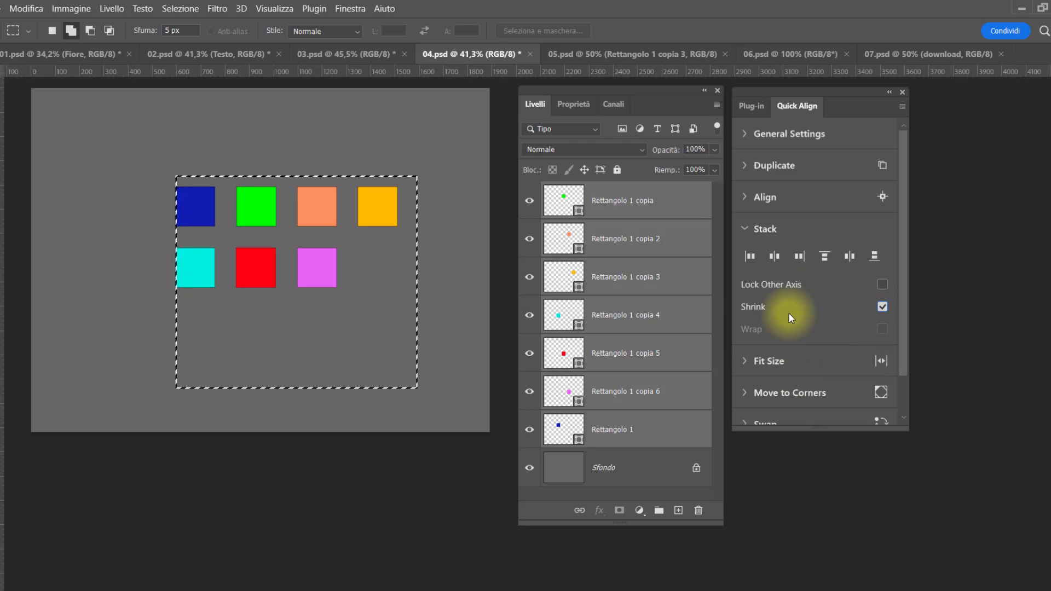
Restack the seven squares into one horizontal row, then expand Fit Size options in 05.psd.
click(749, 256)
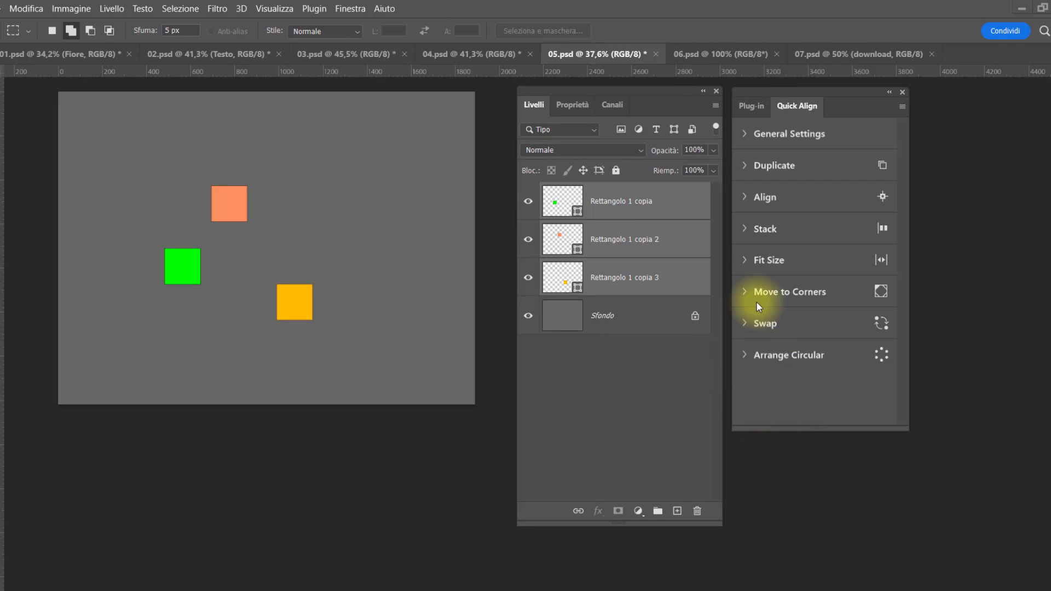
click(744, 261)
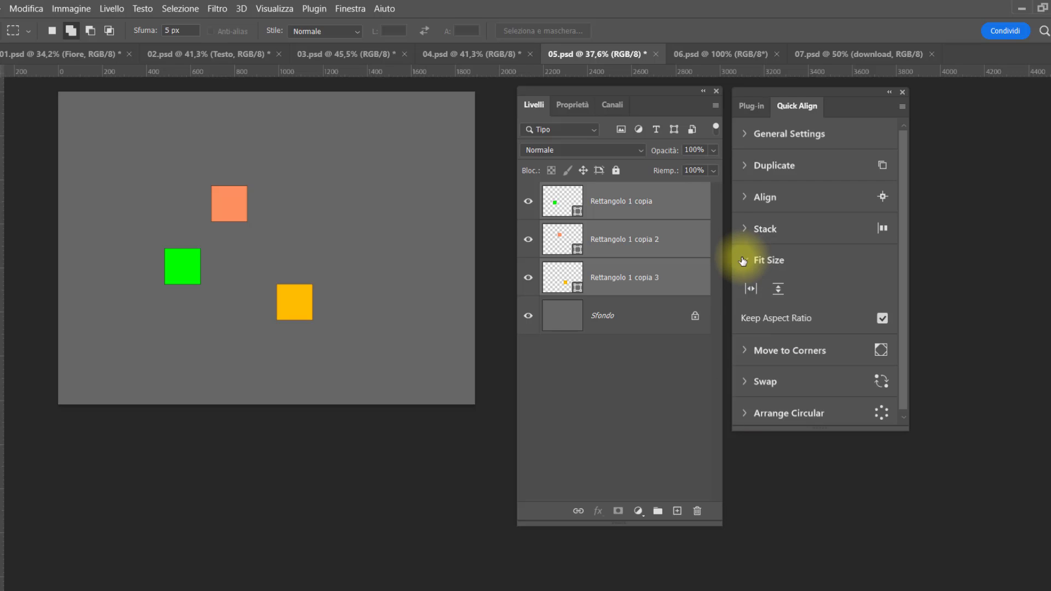
Try fitting the three squares to canvas width, then height, undoing each.
click(749, 290)
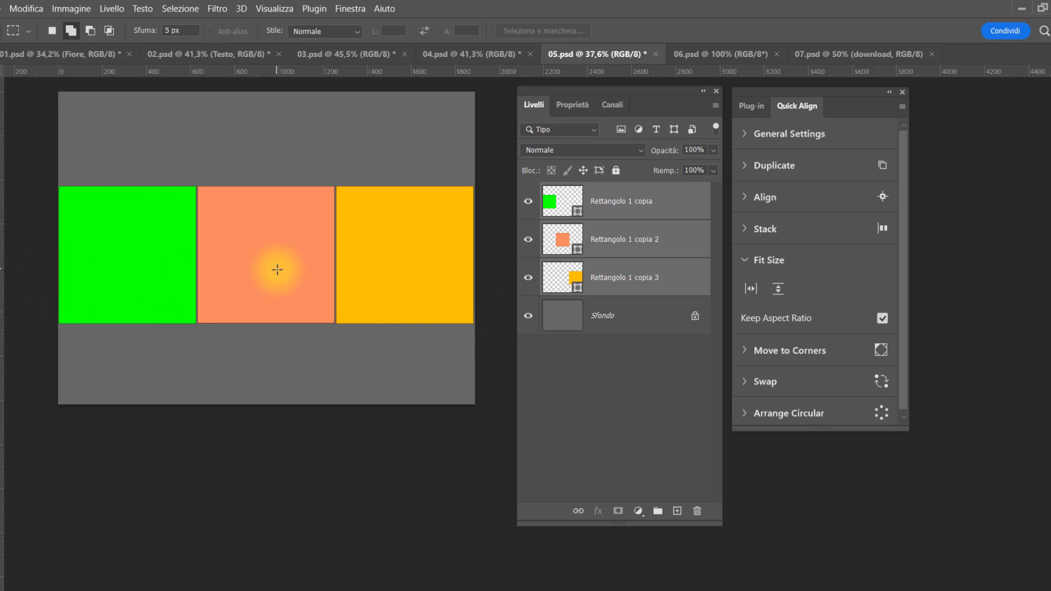
key(ctrl+z)
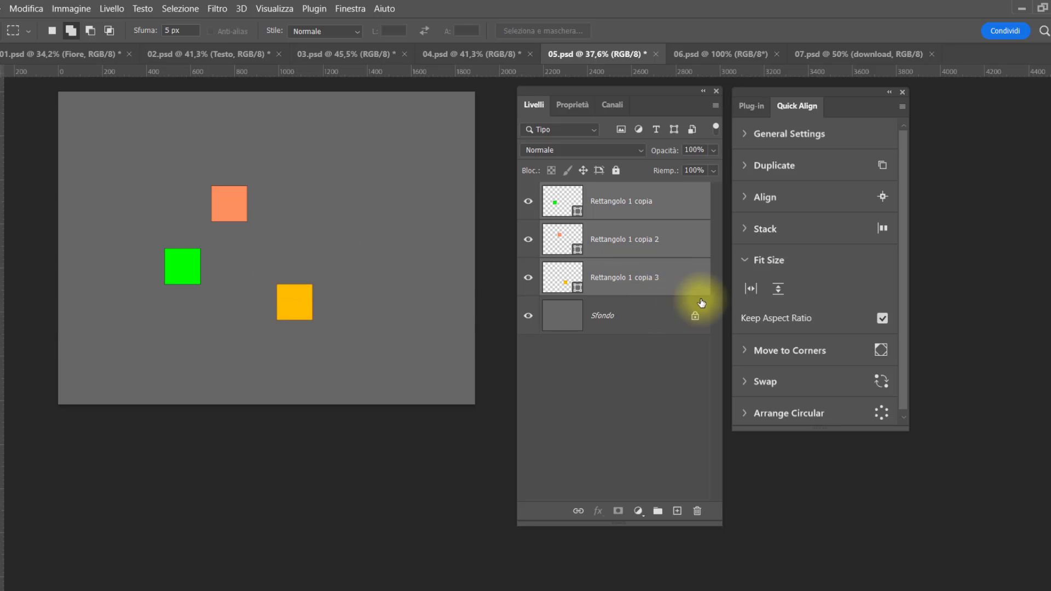
click(777, 290)
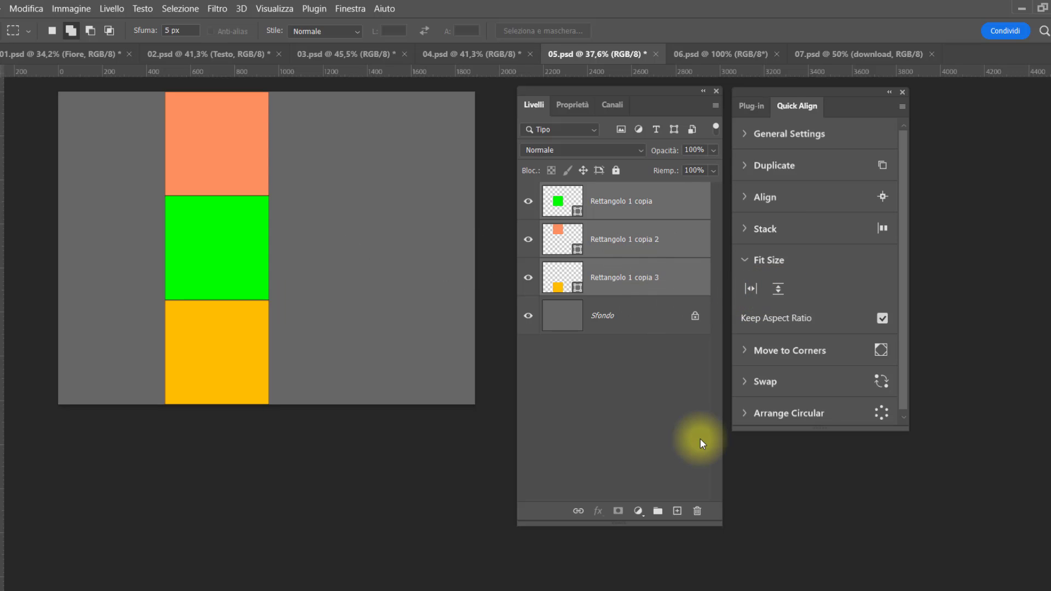
key(ctrl+z)
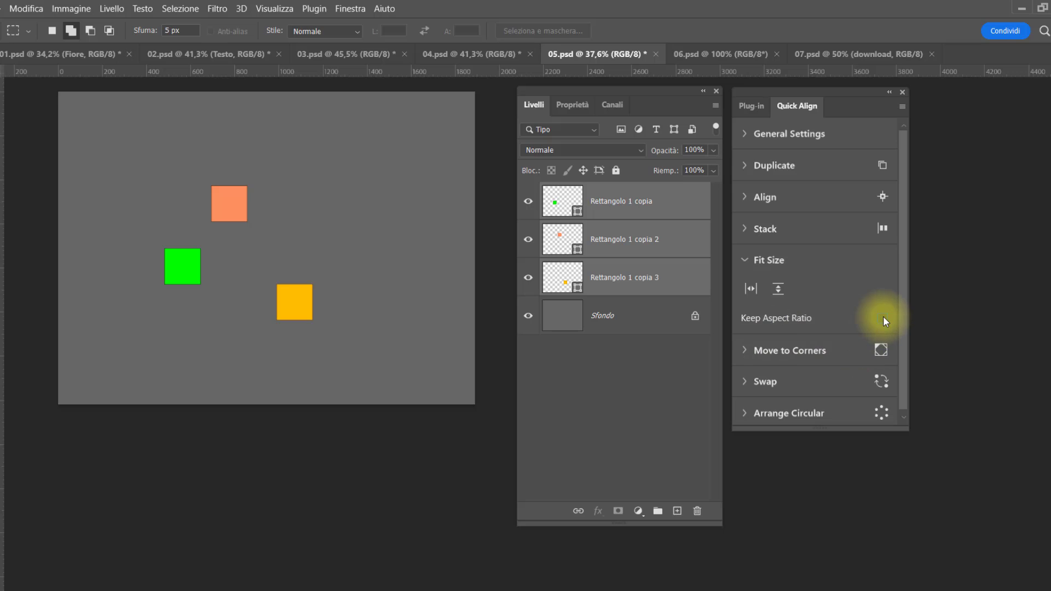
Stretch the three squares across the canvas width, then select 06.psd's Angolo layer.
click(751, 288)
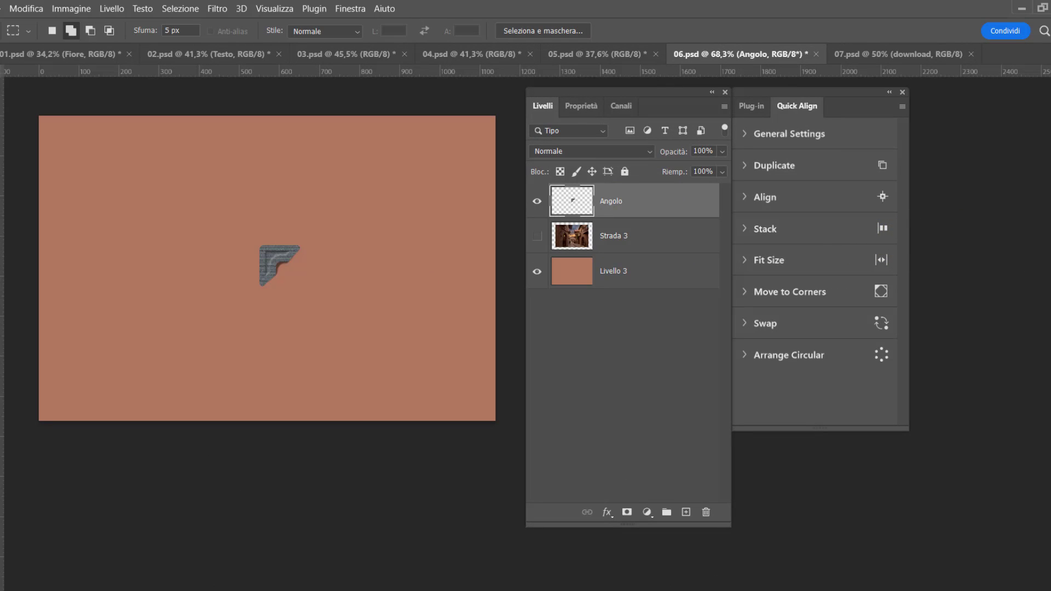
click(651, 273)
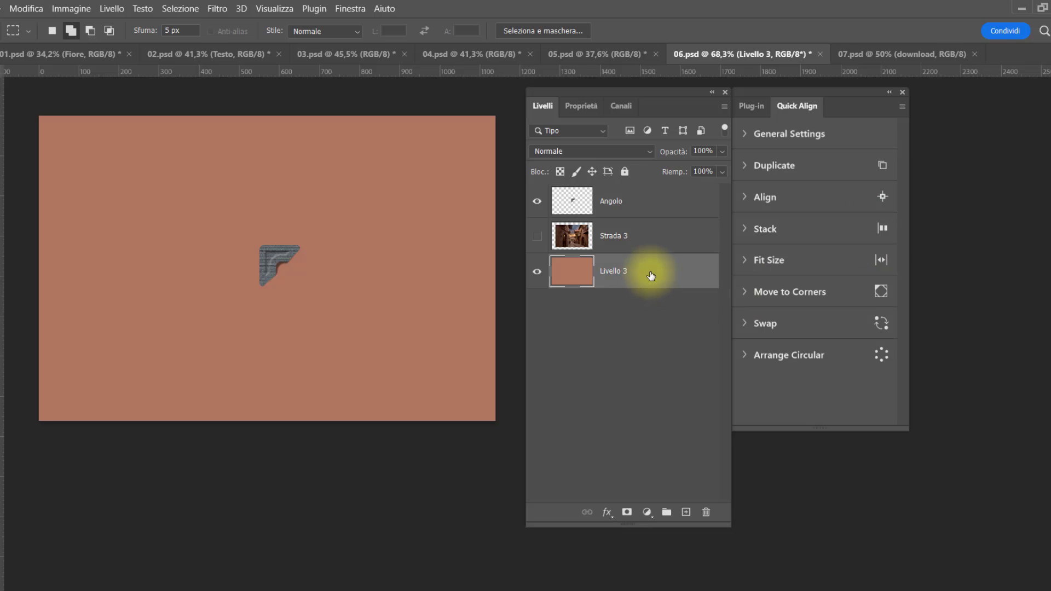
click(638, 198)
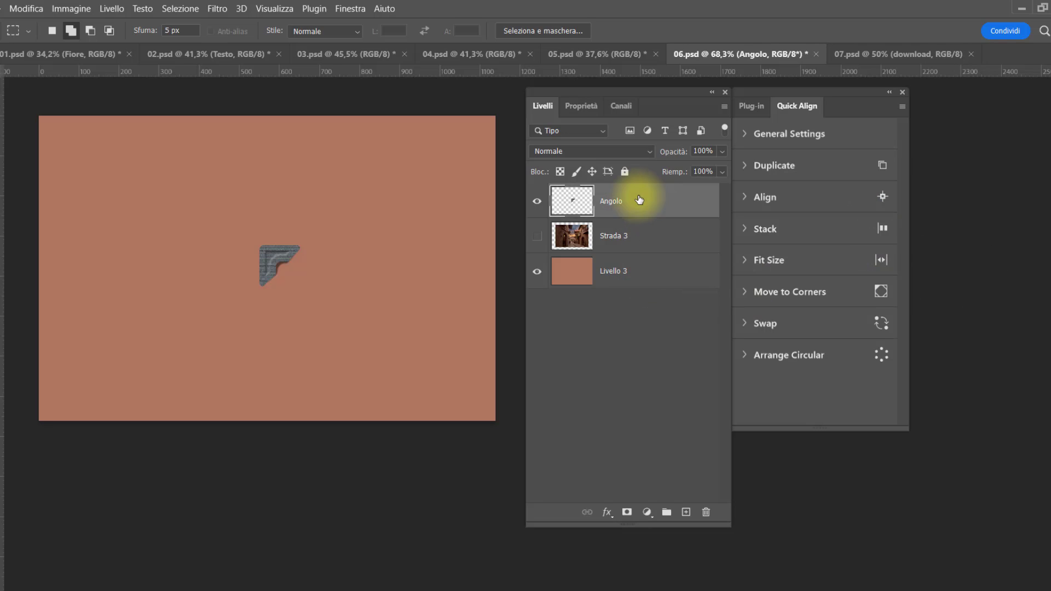
Toggle the Angolo ornament's visibility and try copying it into all four corners.
click(537, 202)
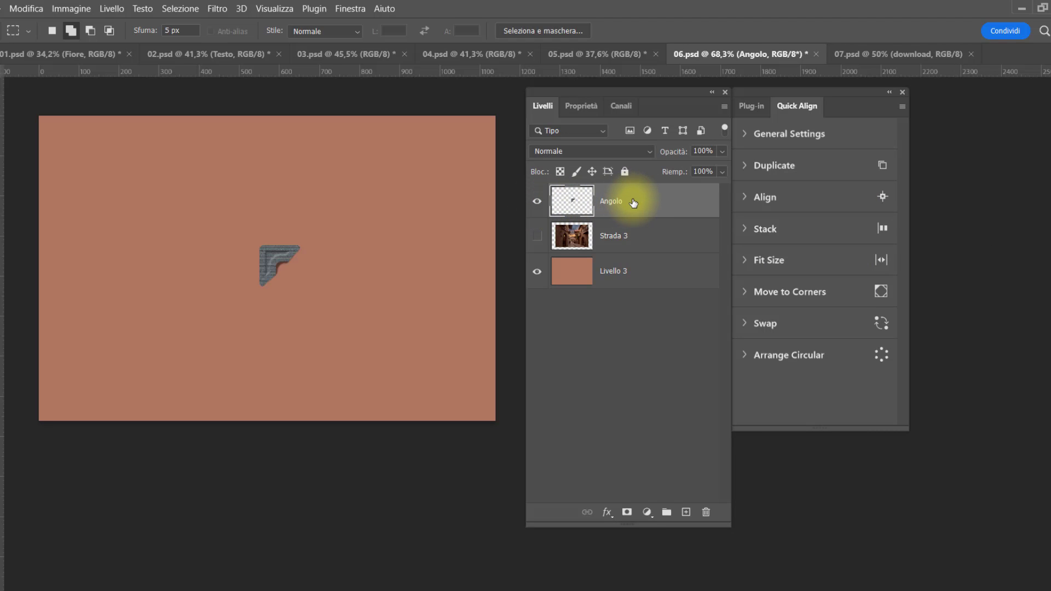
click(745, 295)
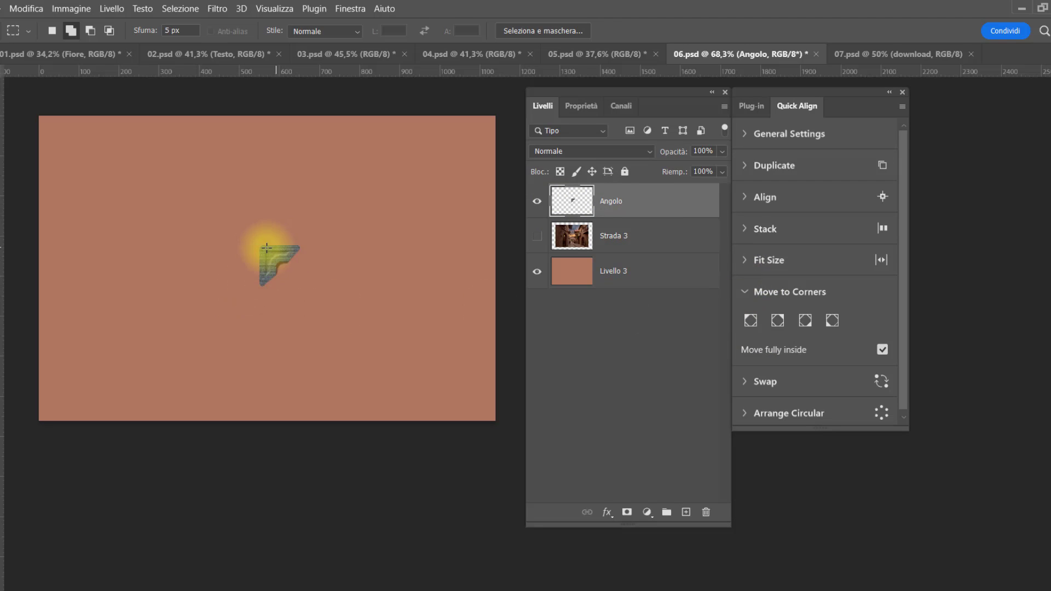
click(750, 321)
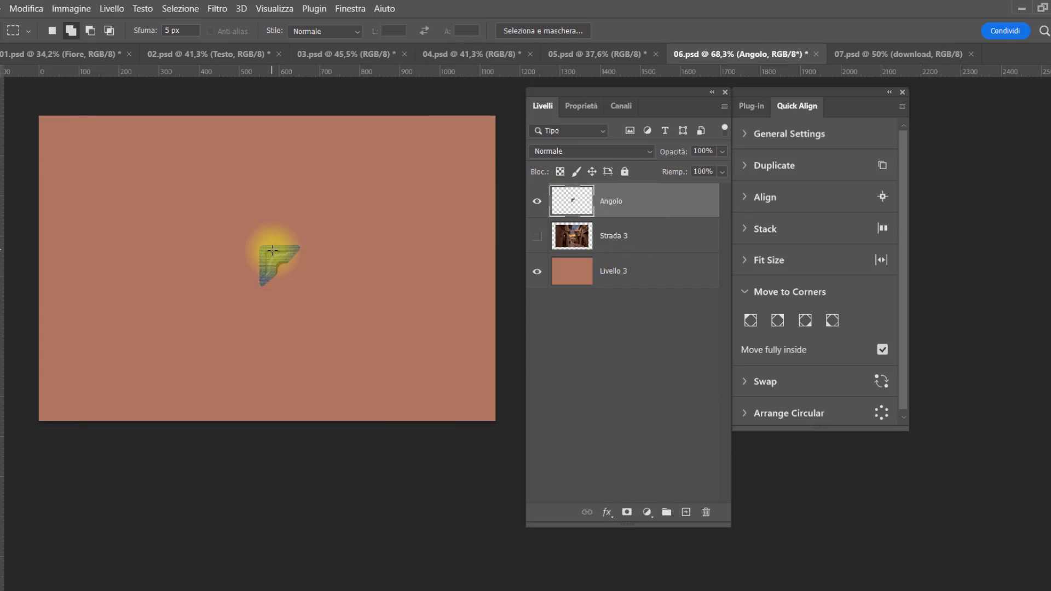
Rotate the Angolo ornament about a quarter turn with Free Transform.
key(ctrl+t)
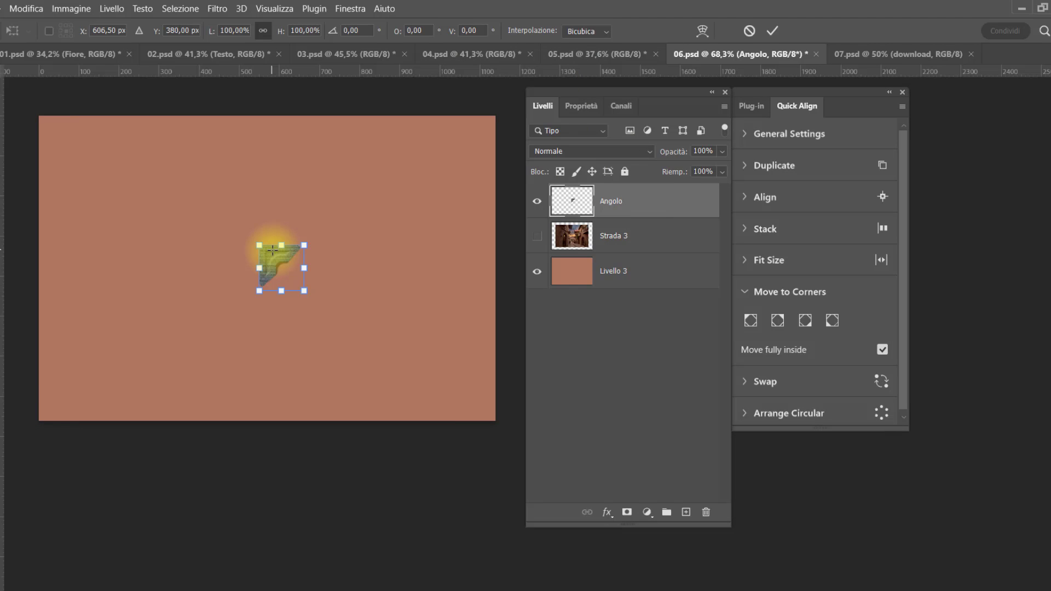
drag(270, 232, 340, 255)
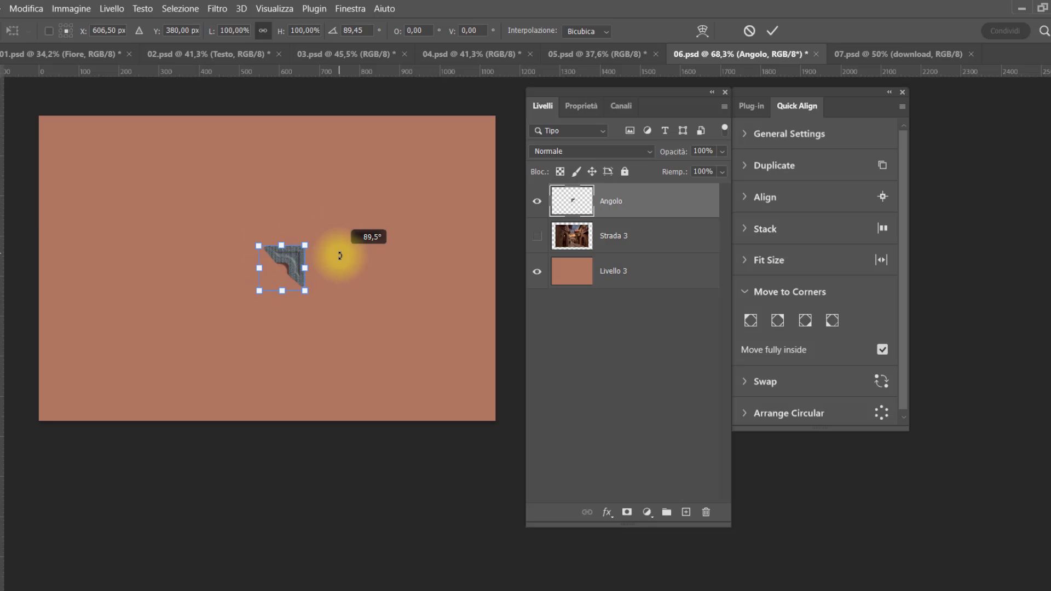
key(Return)
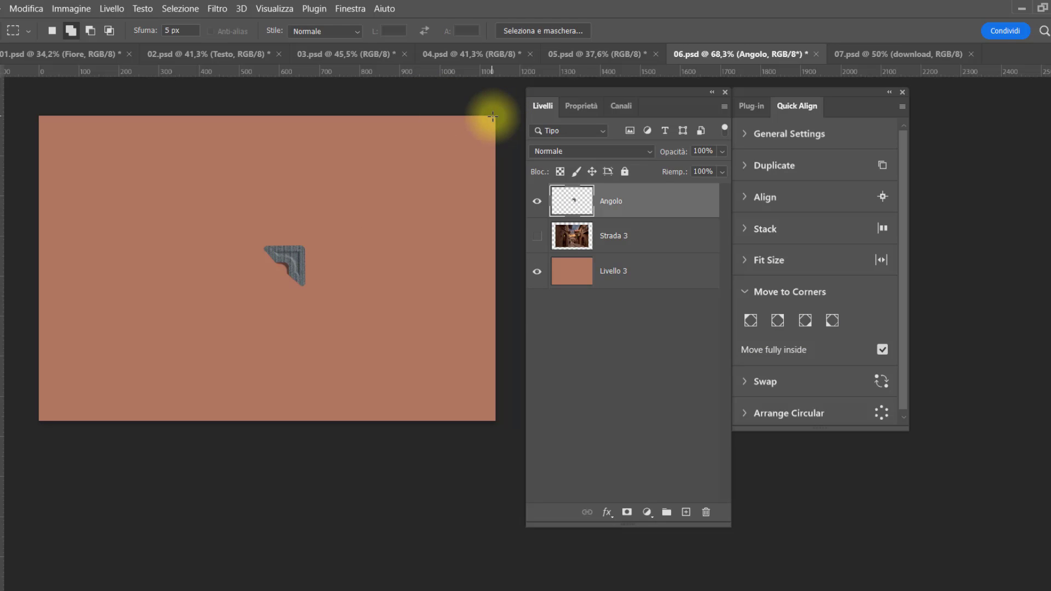
Copy the ornament into all four canvas corners, undo, then copy it again.
click(777, 320)
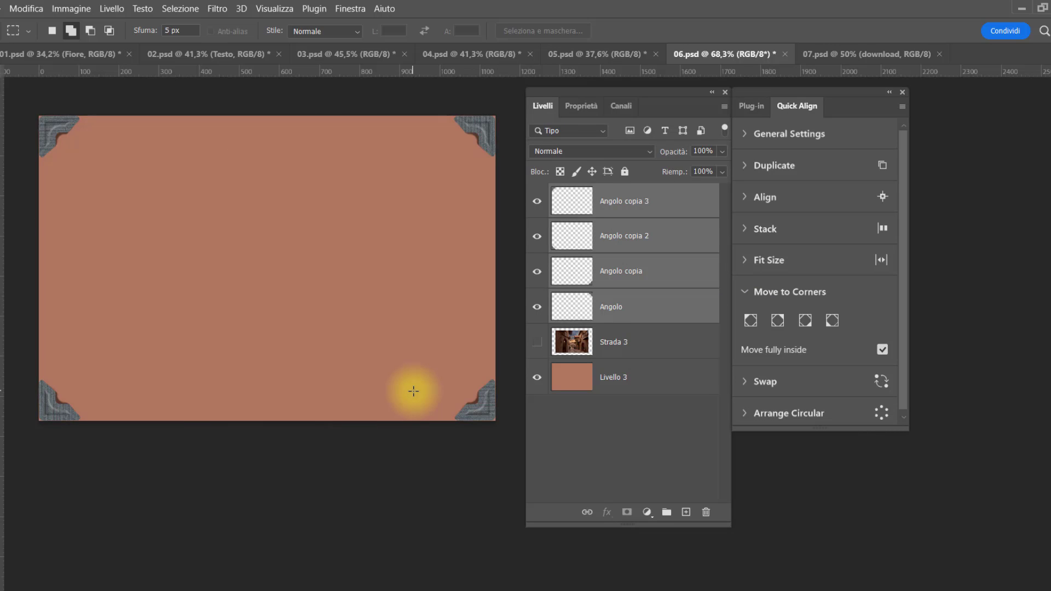
key(ctrl+z)
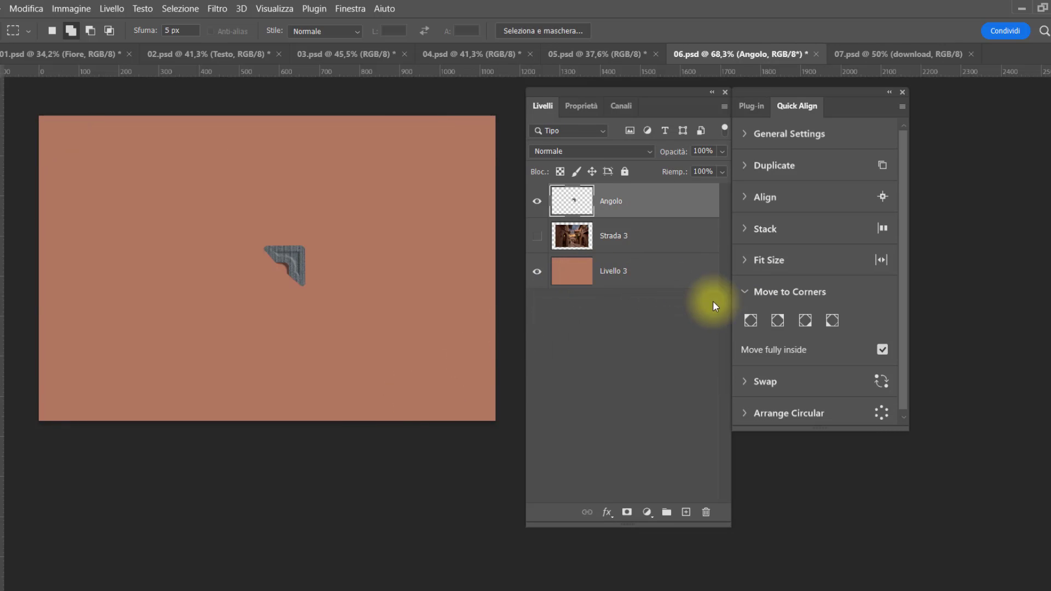
click(804, 323)
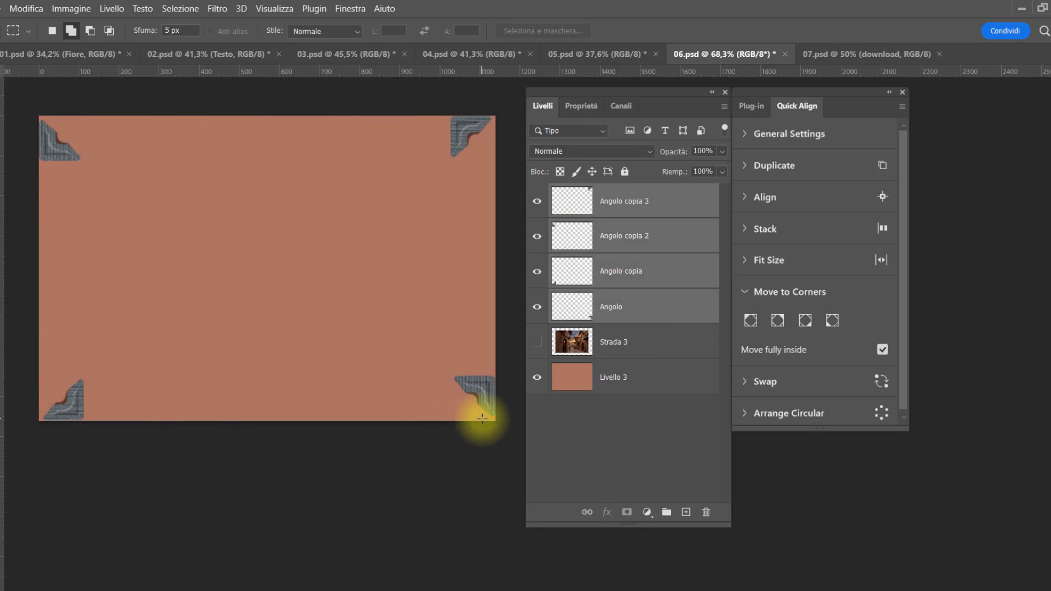
Undo the corner copies, rotate the ornament 90° counter-clockwise, commit it and reselect Angolo.
key(ctrl+z)
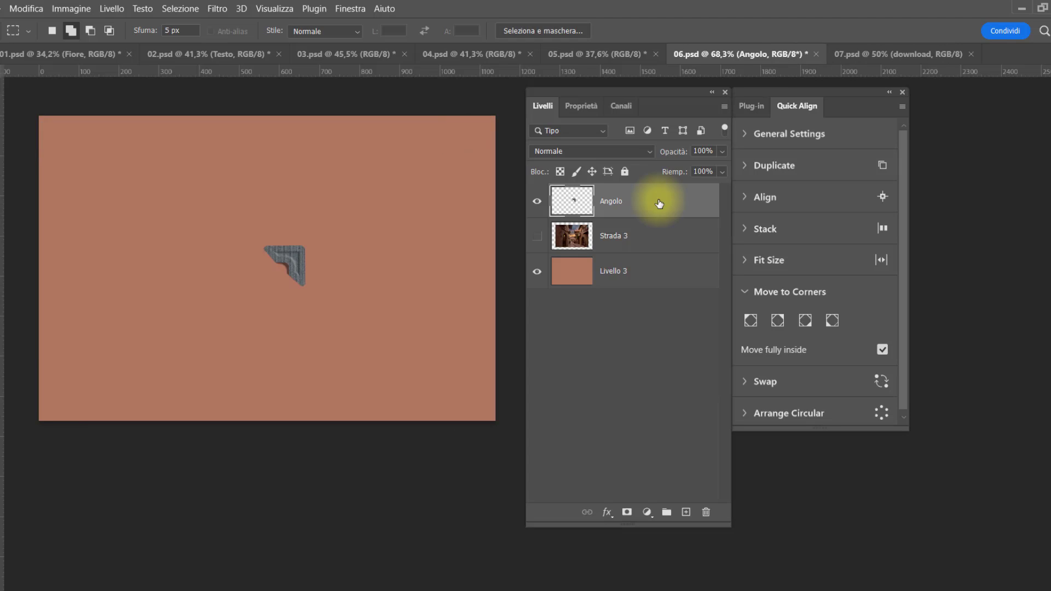
key(ctrl+t)
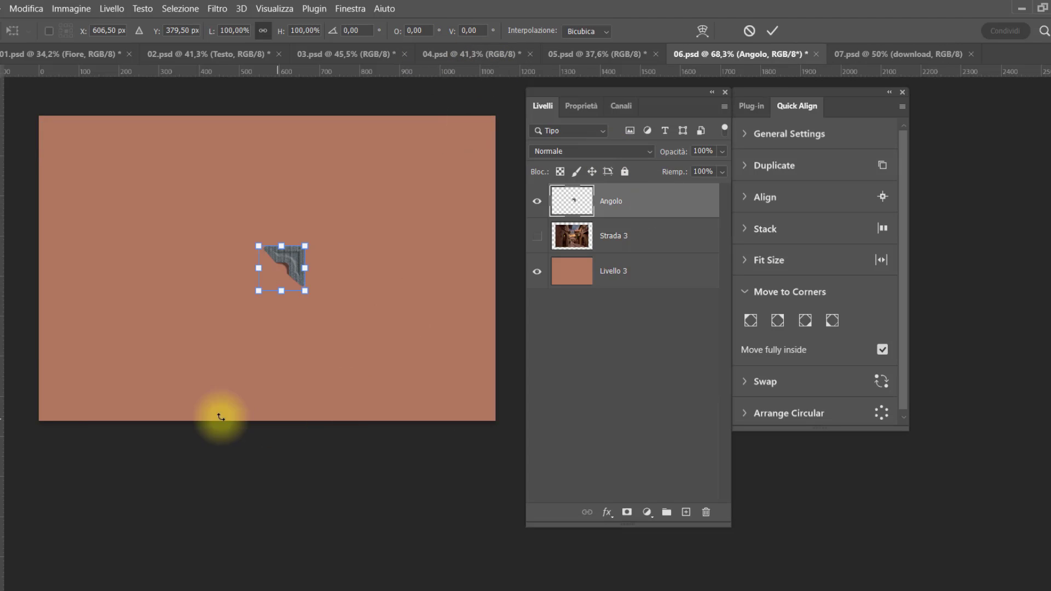
right_click(279, 264)
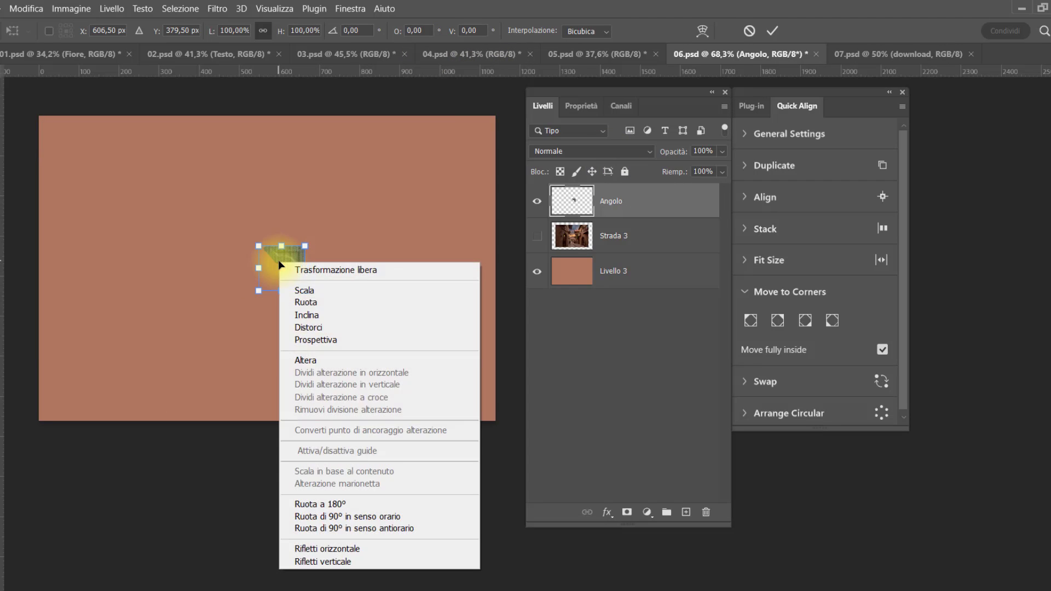
right_click(288, 274)
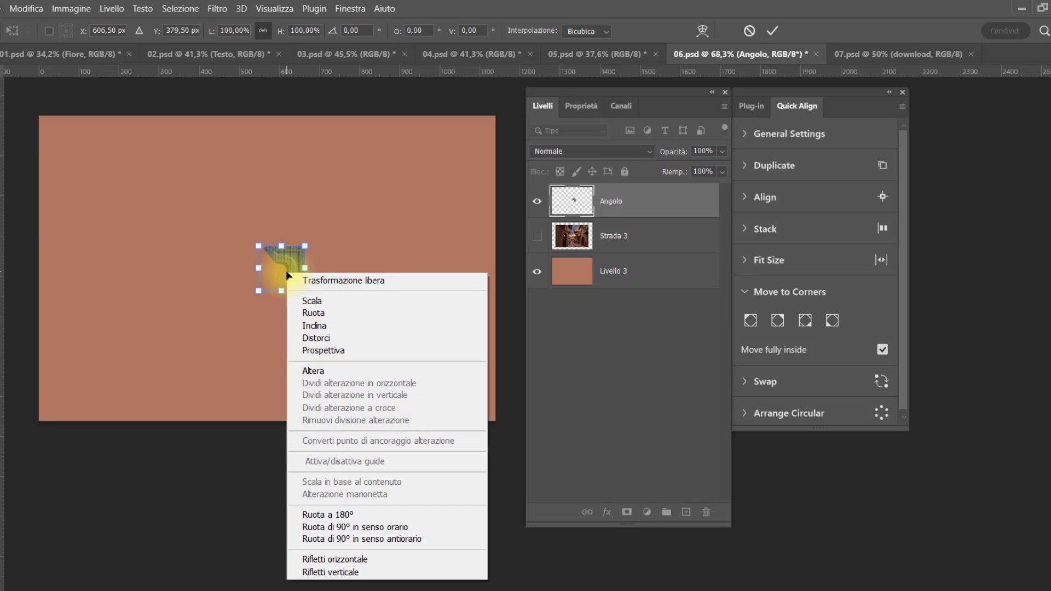
click(374, 539)
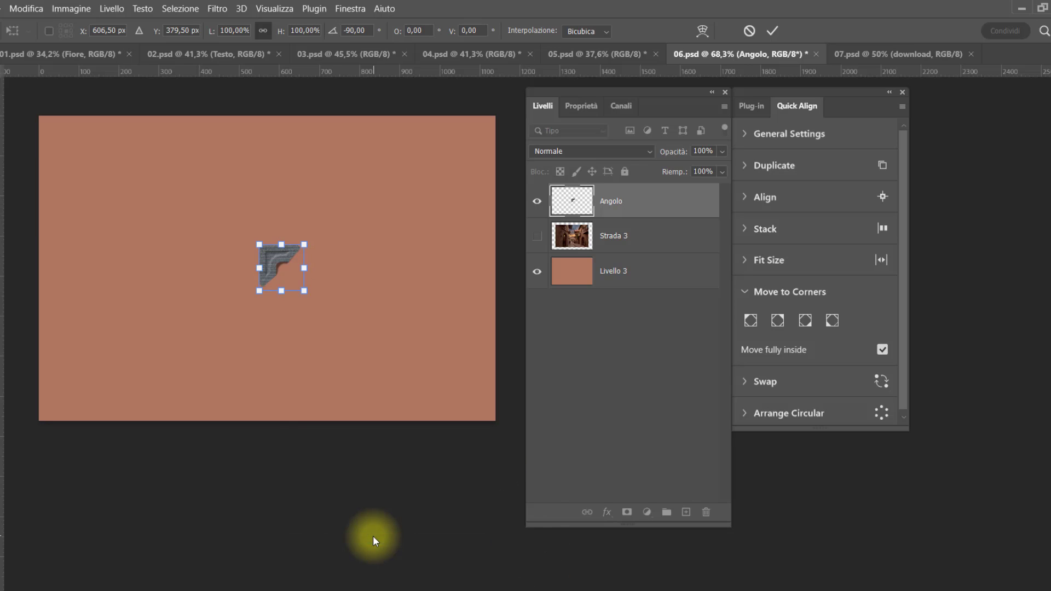
click(673, 236)
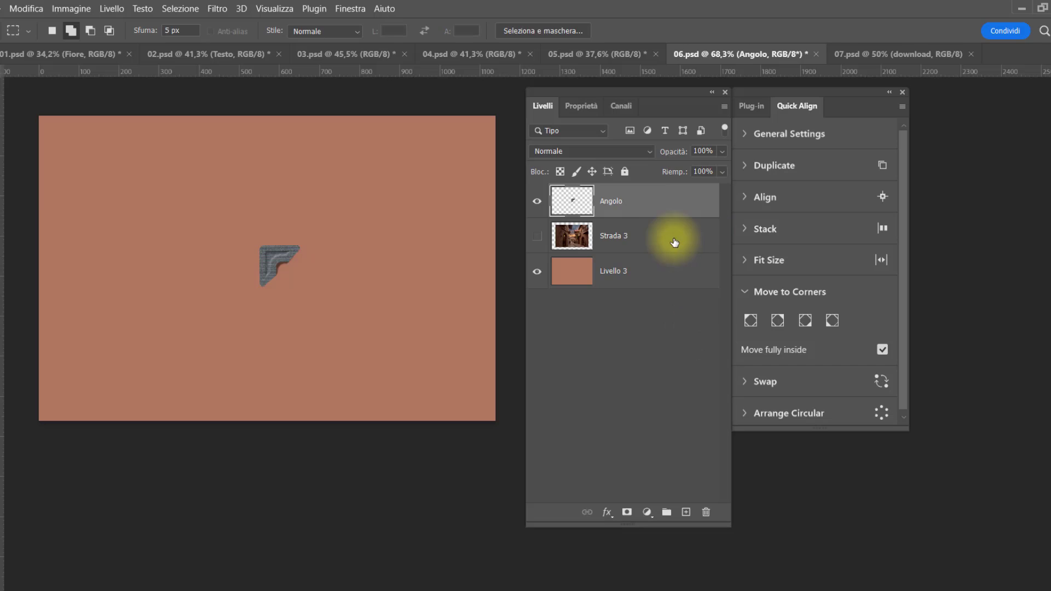
click(677, 211)
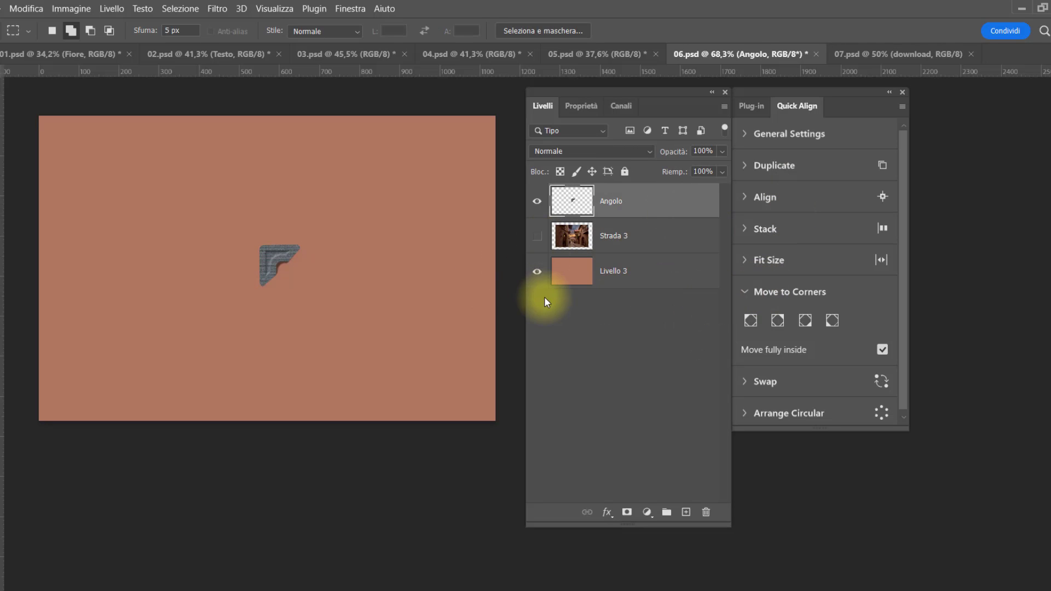
Show Strada 3, move Angolo to its top-left, uncheck Move fully inside, and fill all corners.
click(537, 236)
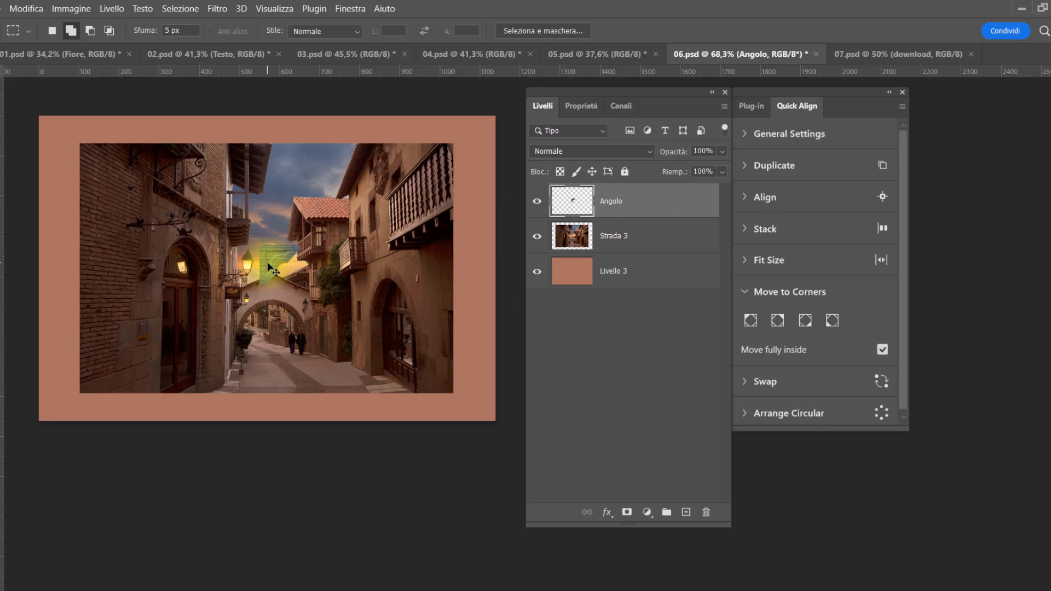
drag(271, 263, 78, 158)
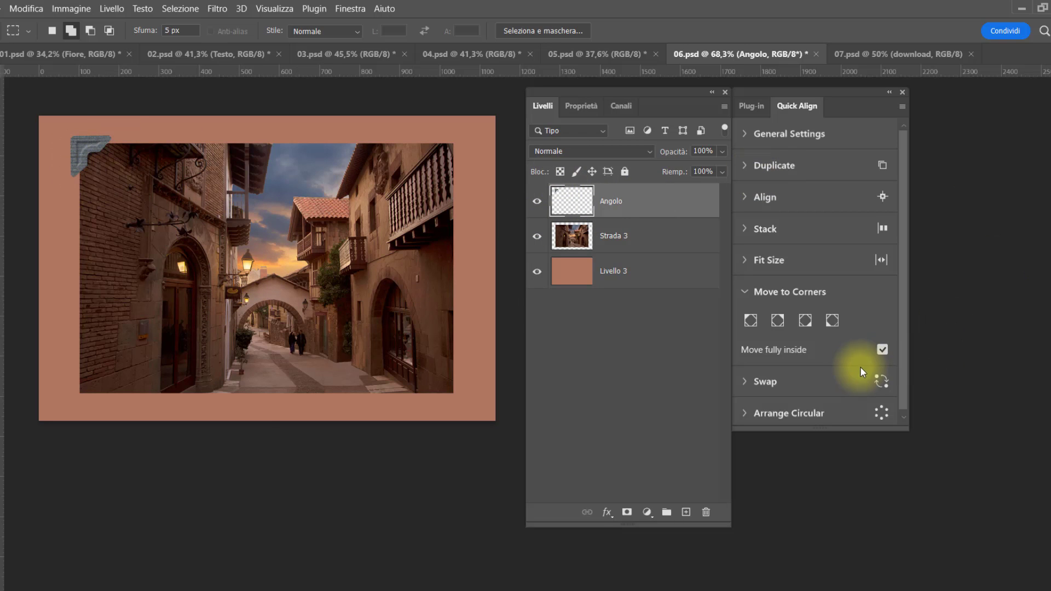
click(882, 349)
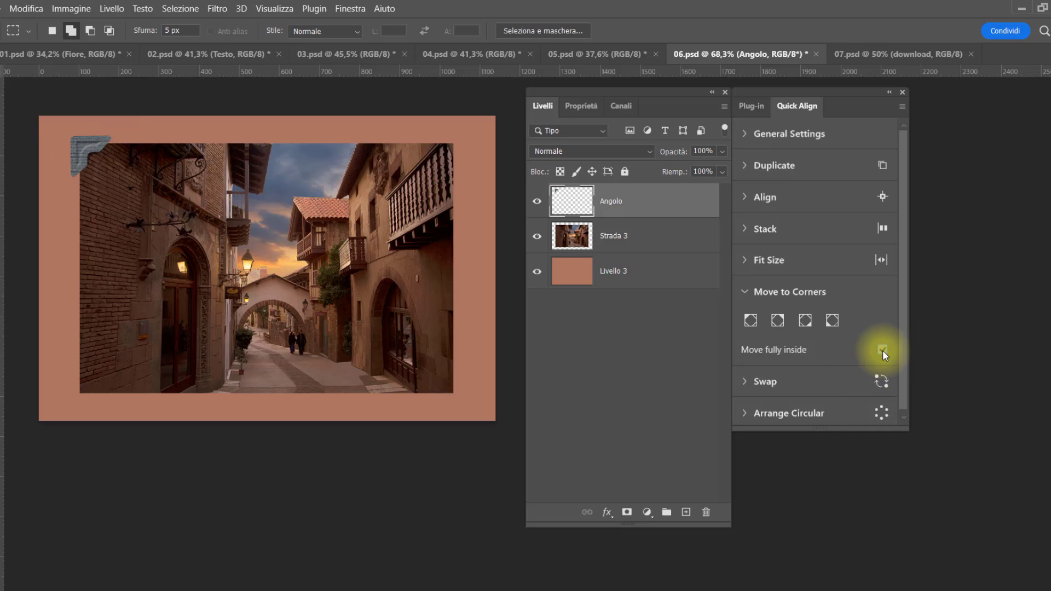
click(753, 326)
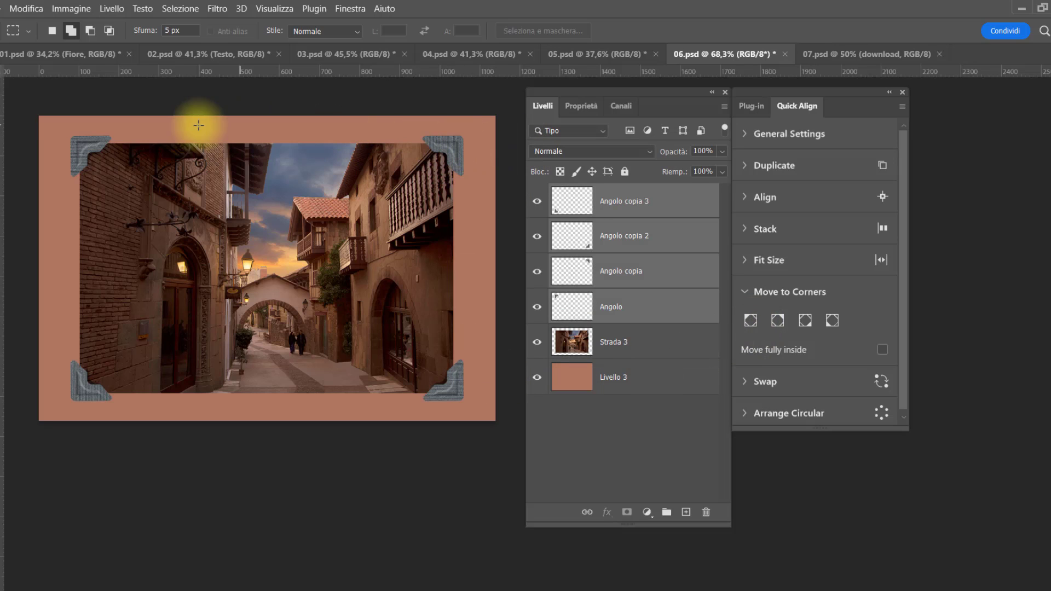
click(658, 344)
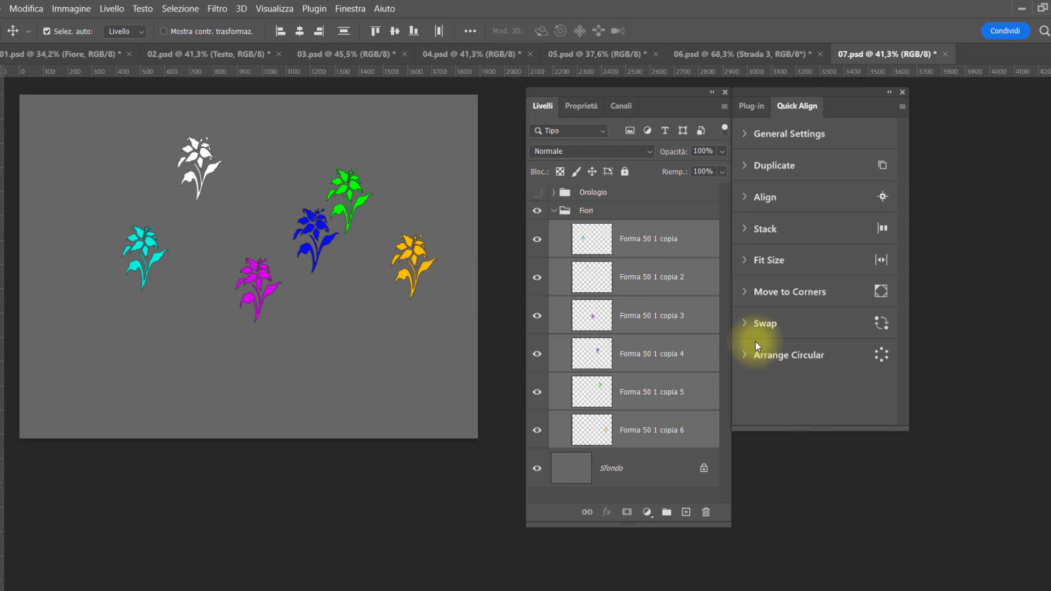
Swap the six flowers' positions five times using Quick Align's Swap buttons.
click(753, 324)
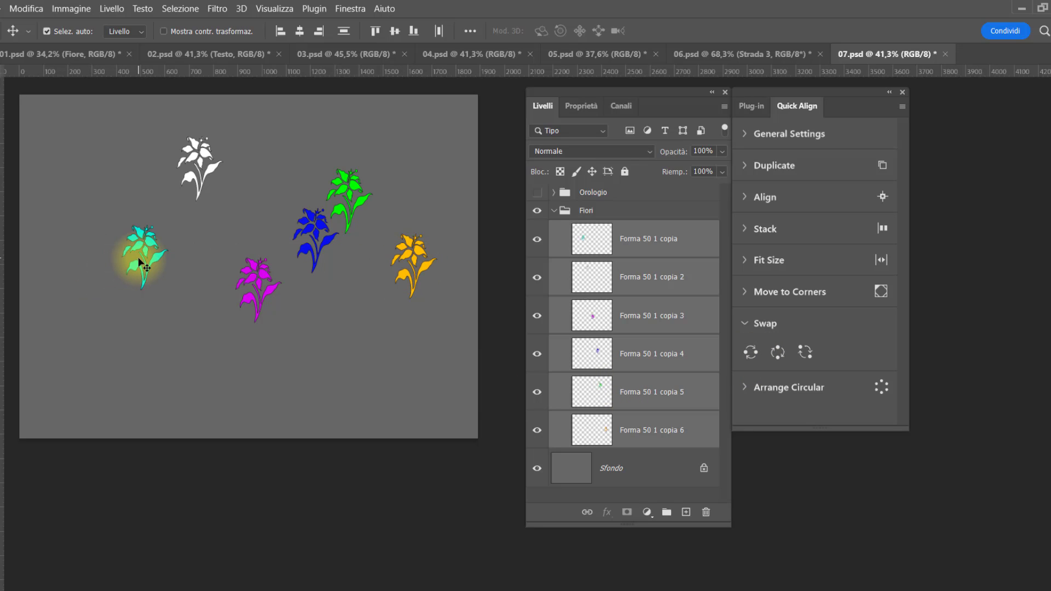
click(751, 352)
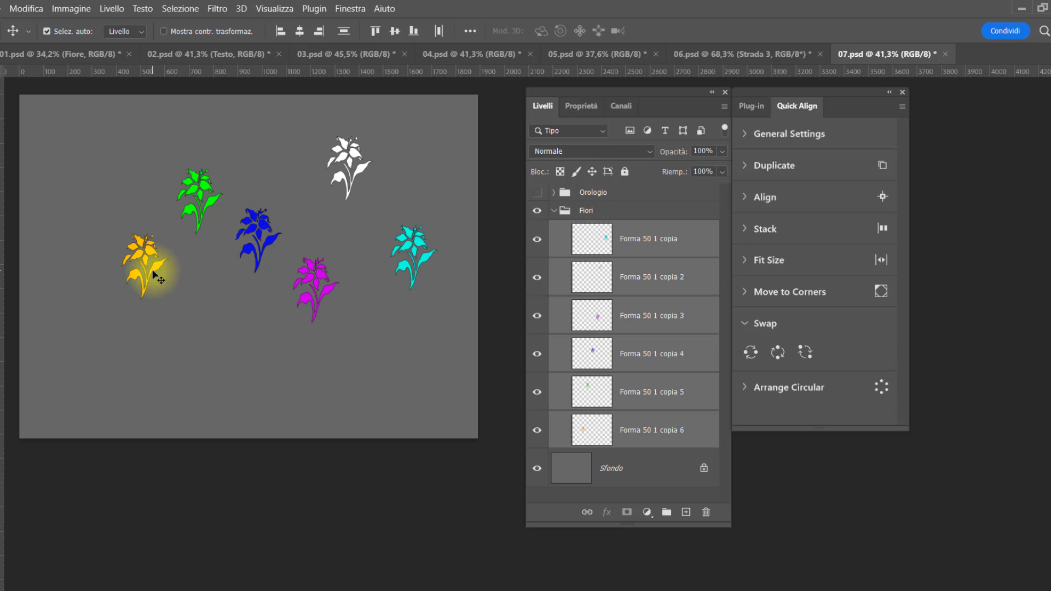
click(751, 352)
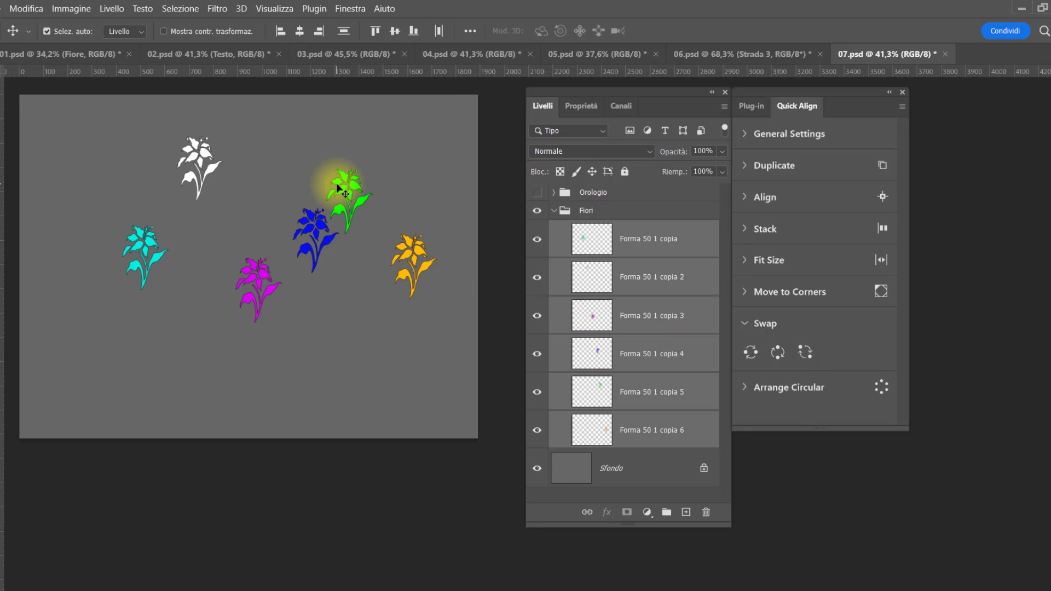
click(777, 353)
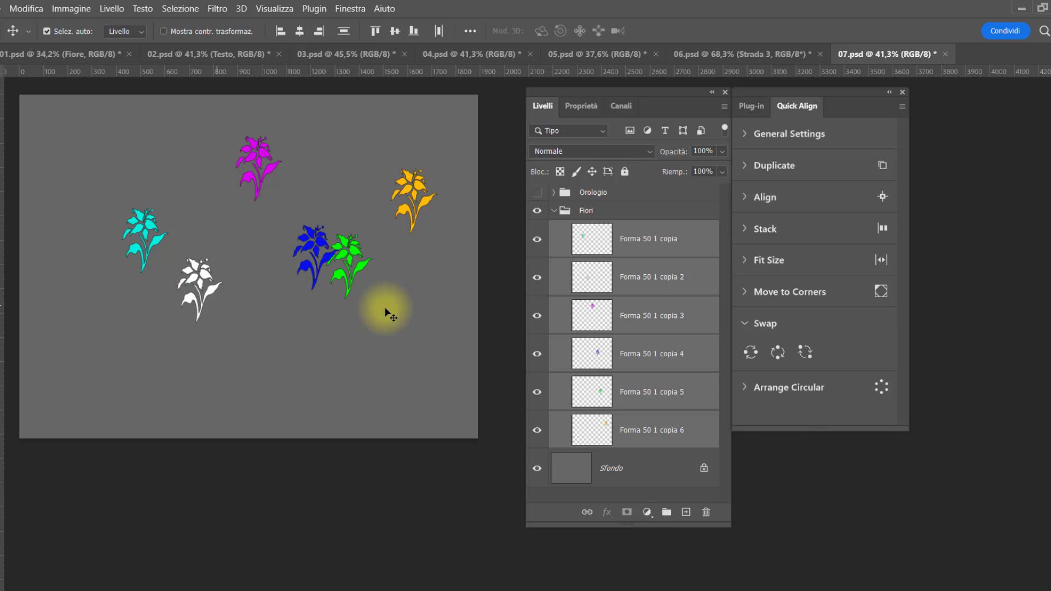
click(777, 353)
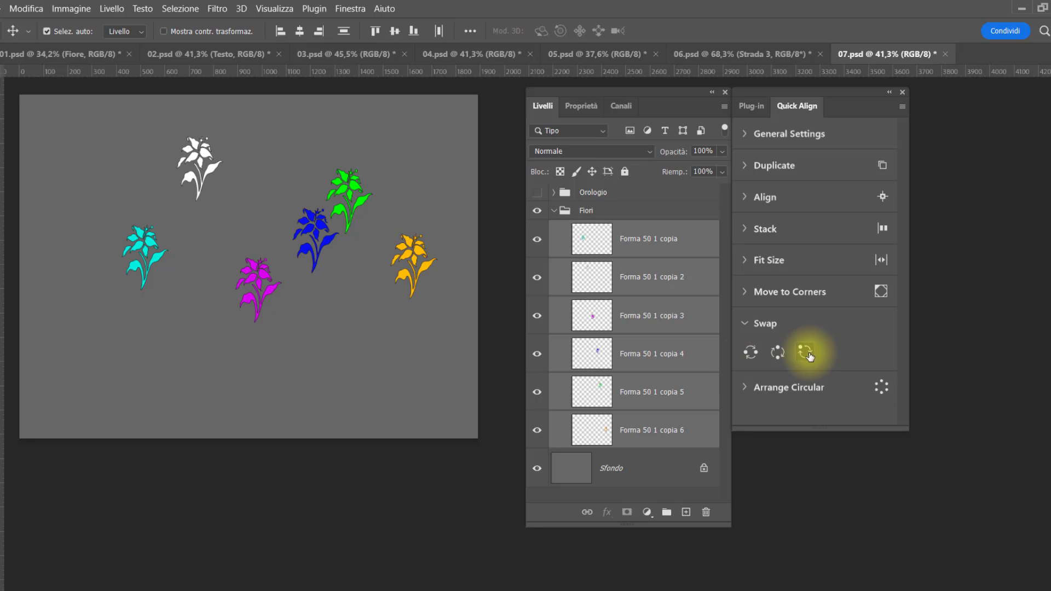
click(805, 353)
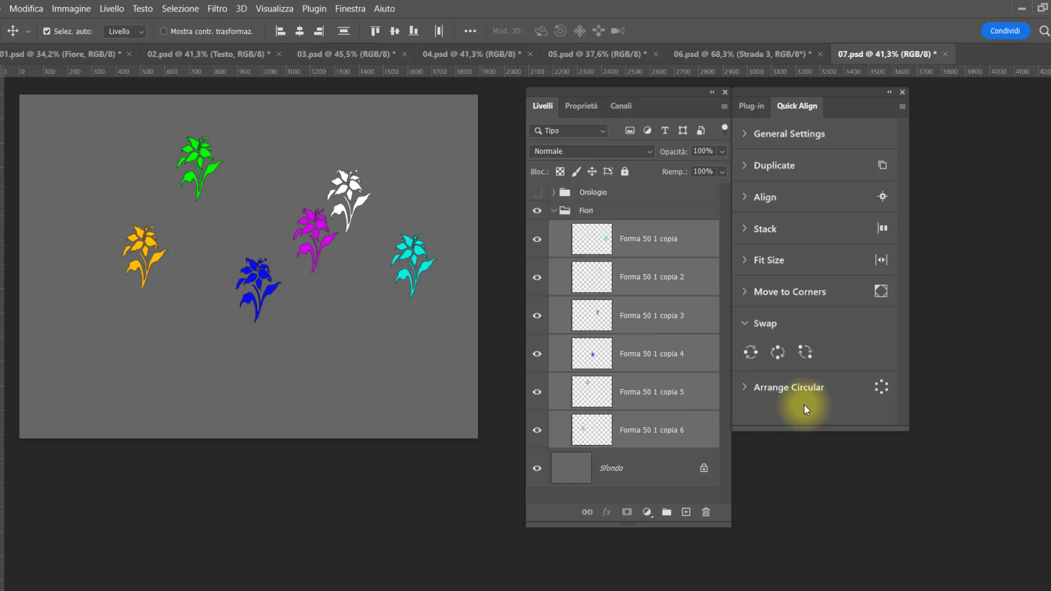
click(745, 324)
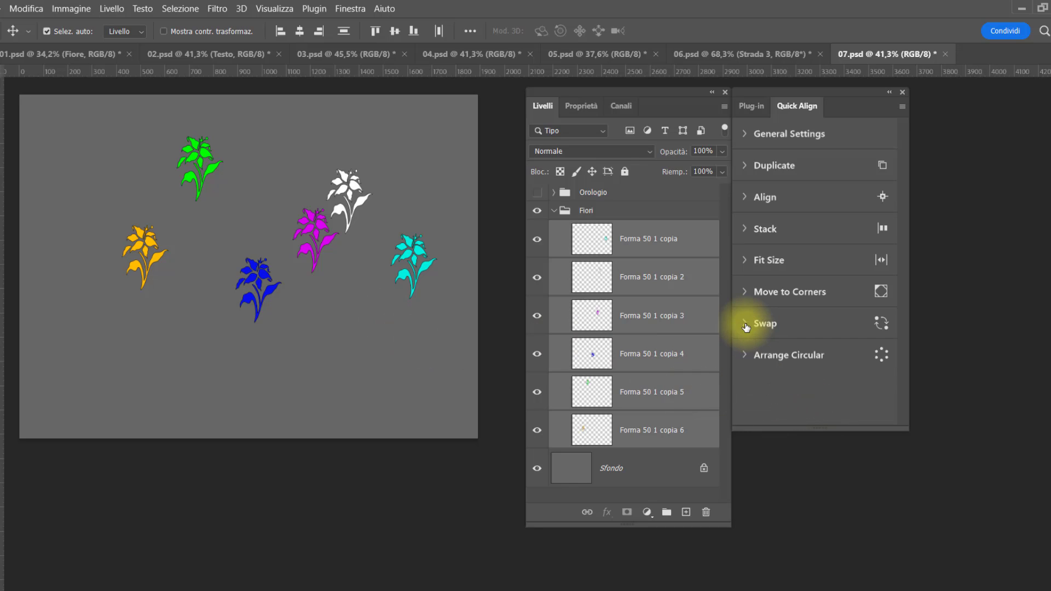
Stack the six flowers into a horizontal row and move the row near the canvas top.
click(746, 355)
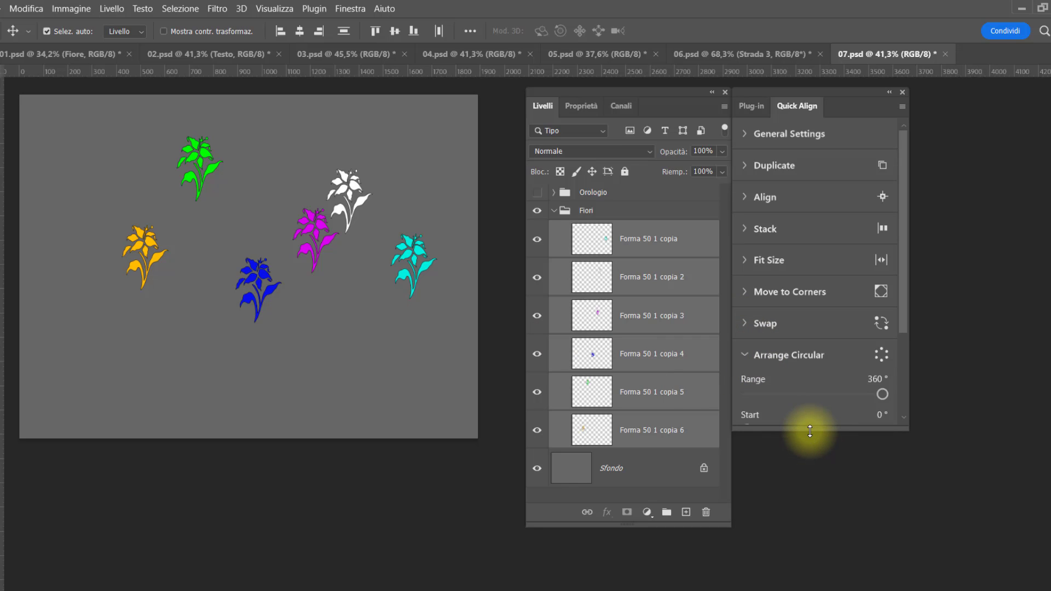
drag(810, 430, 811, 561)
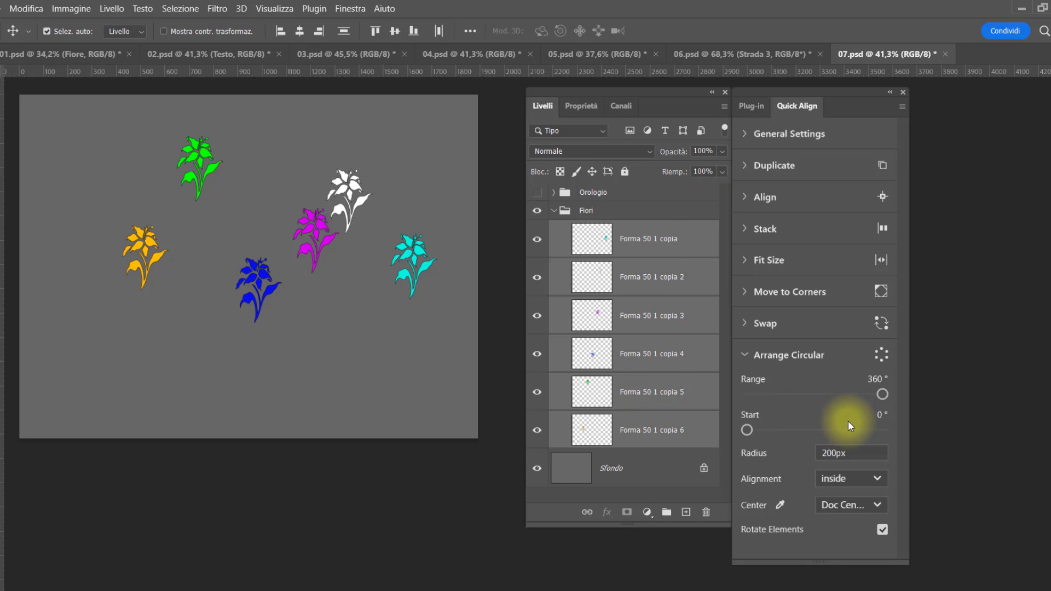
click(746, 231)
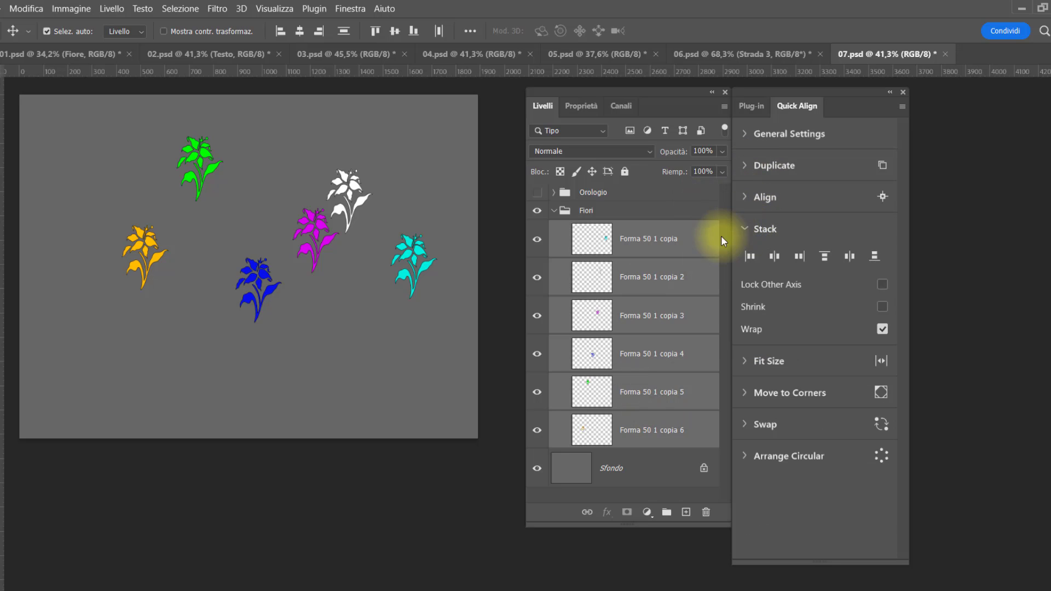
click(773, 256)
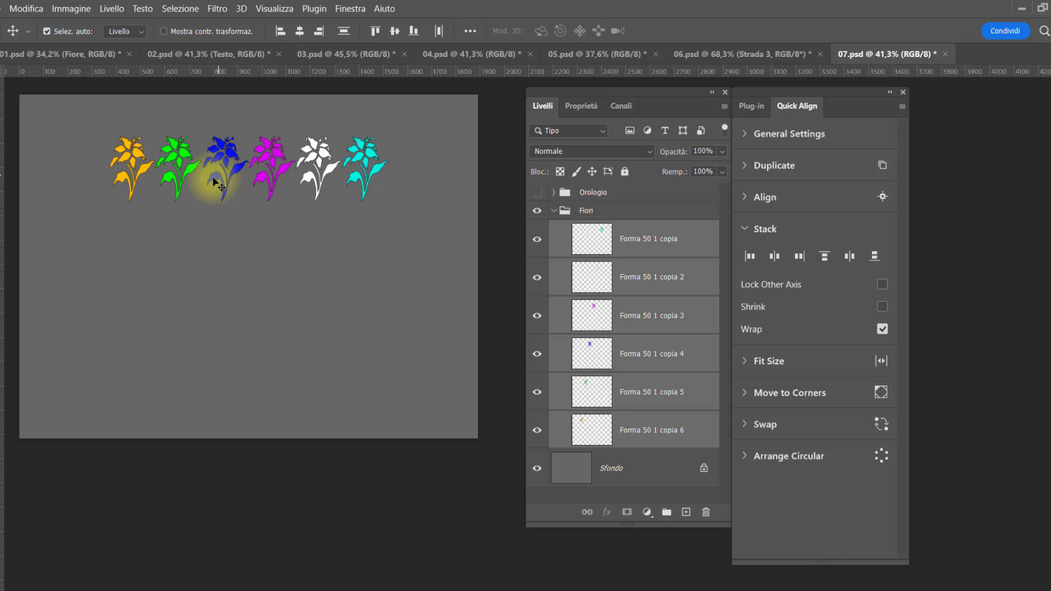
drag(213, 178, 229, 206)
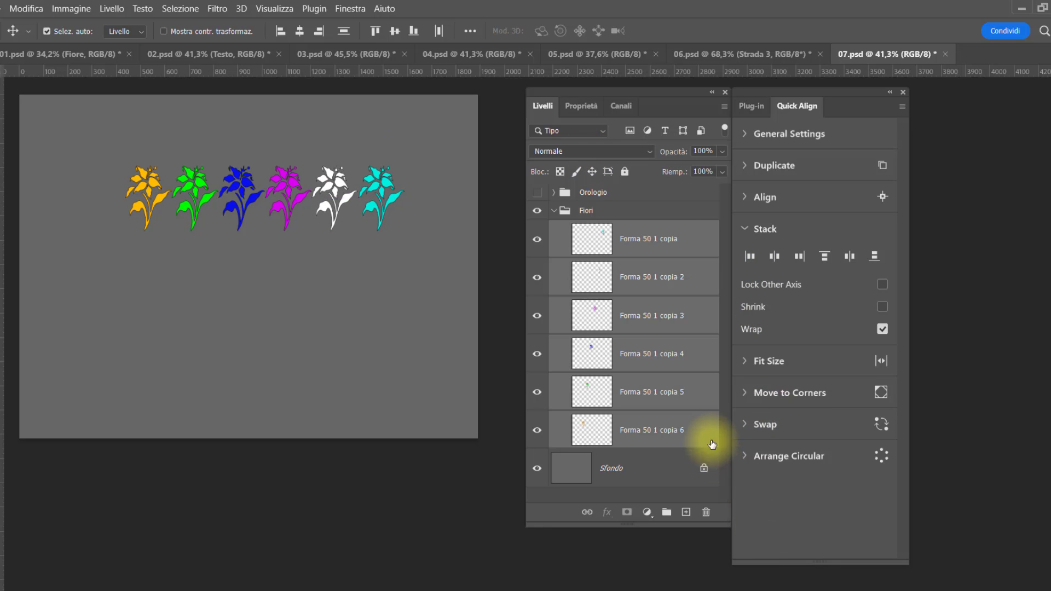
Arrange the flowers around the canvas centre on a 500px-radius circle.
click(757, 458)
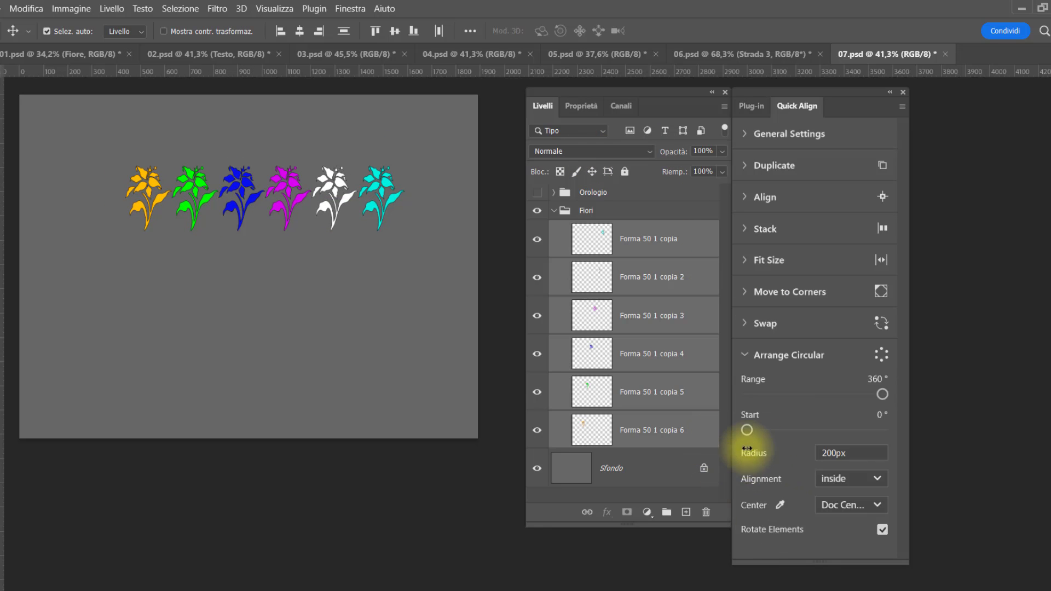
key(ctrl+minus)
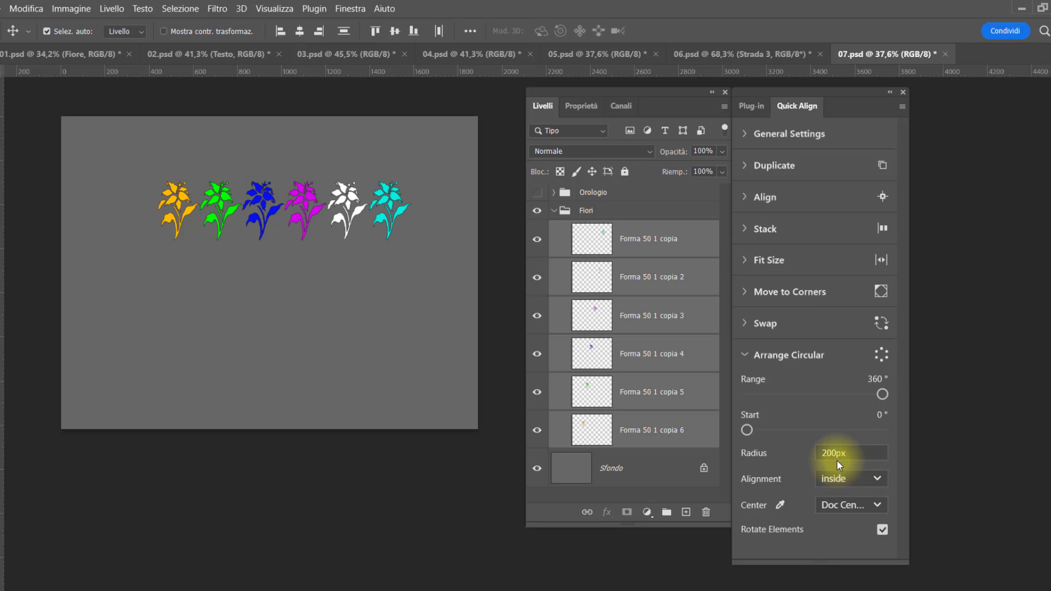
drag(836, 454, 816, 455)
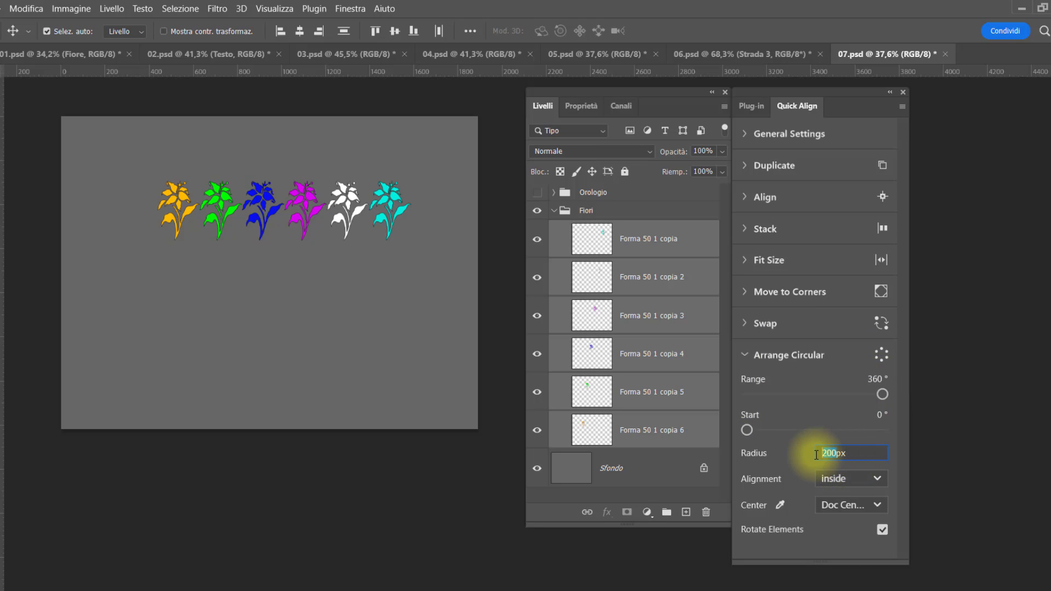
text(50)
click(881, 356)
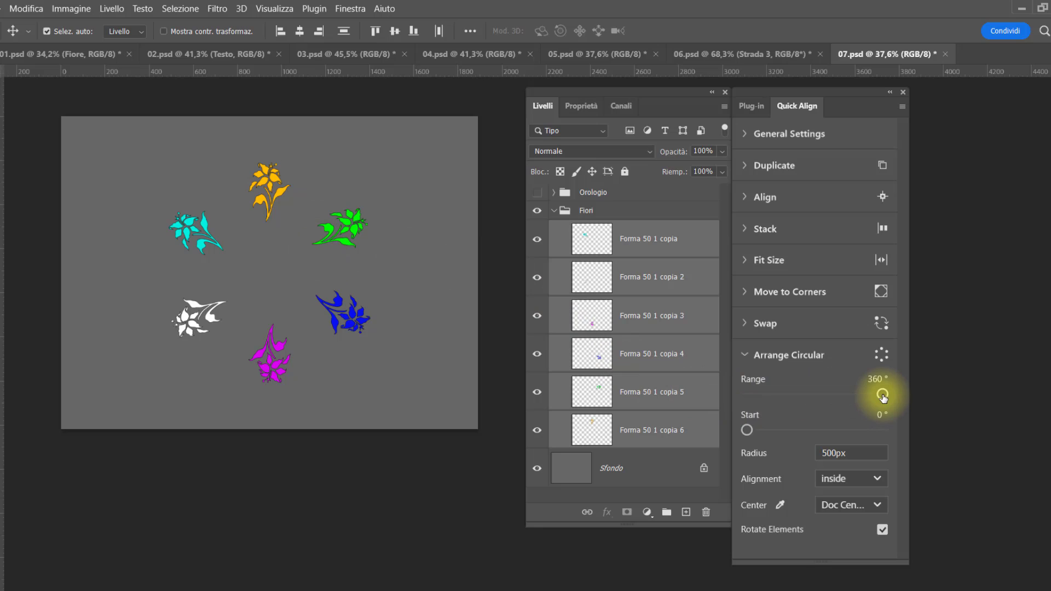
Narrow the arc, restore a full 360° circle, and rotate the start angle.
drag(882, 396, 815, 399)
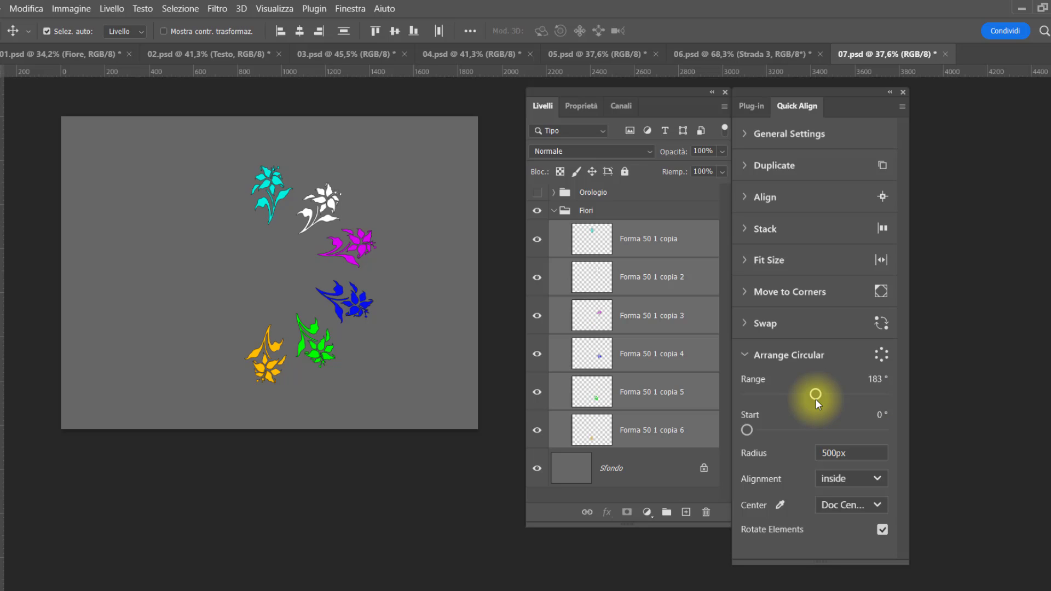
drag(816, 396, 890, 395)
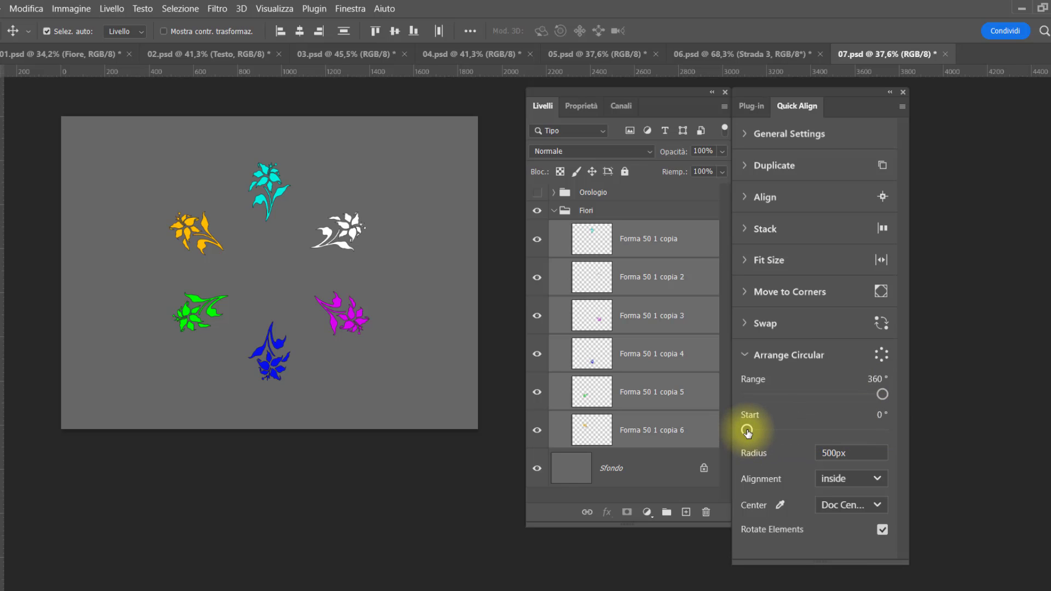
drag(747, 433, 762, 430)
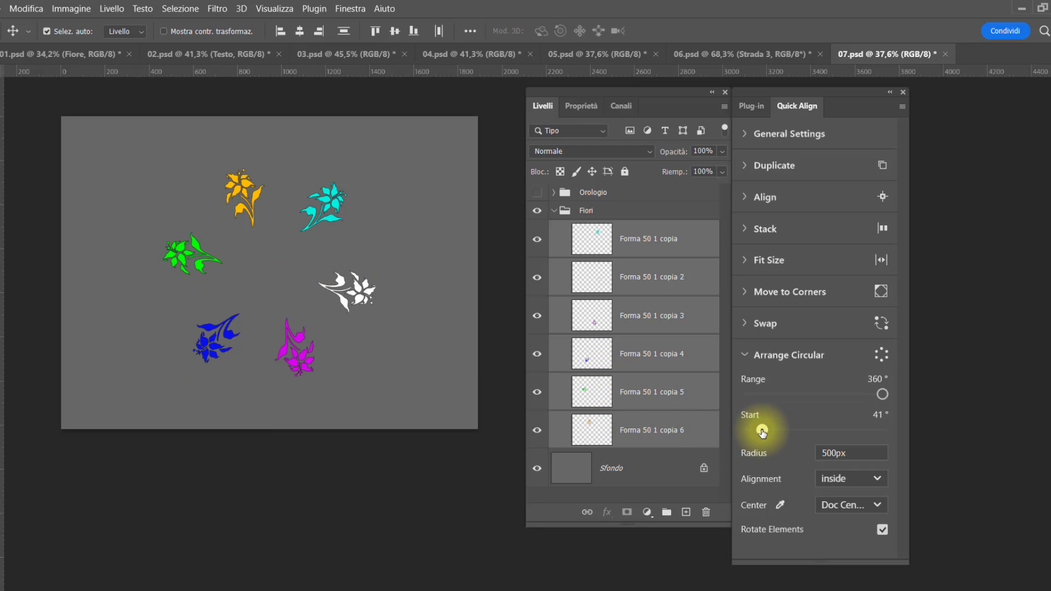
mouse_move(762, 430)
mouse_down()
mouse_move(831, 430)
mouse_move(746, 430)
mouse_up()
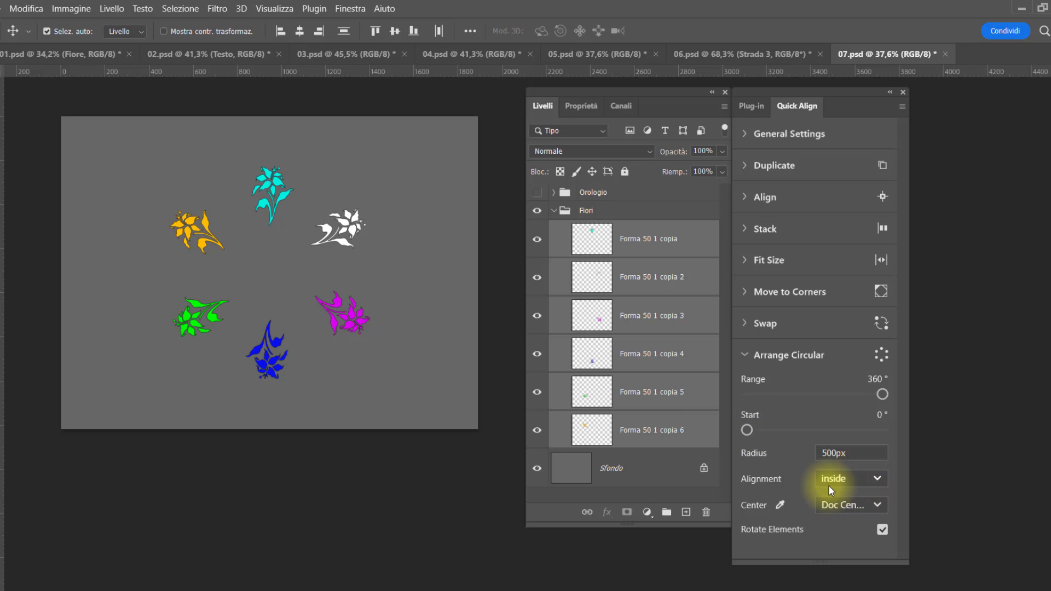
Set the flowers' circular alignment to outside after trying center.
click(880, 479)
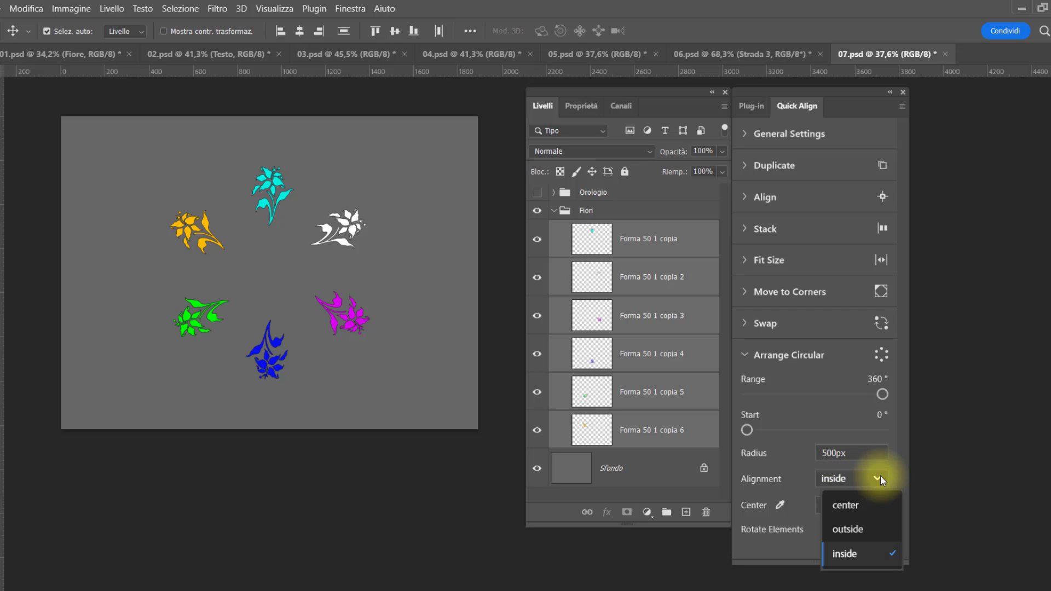
click(852, 505)
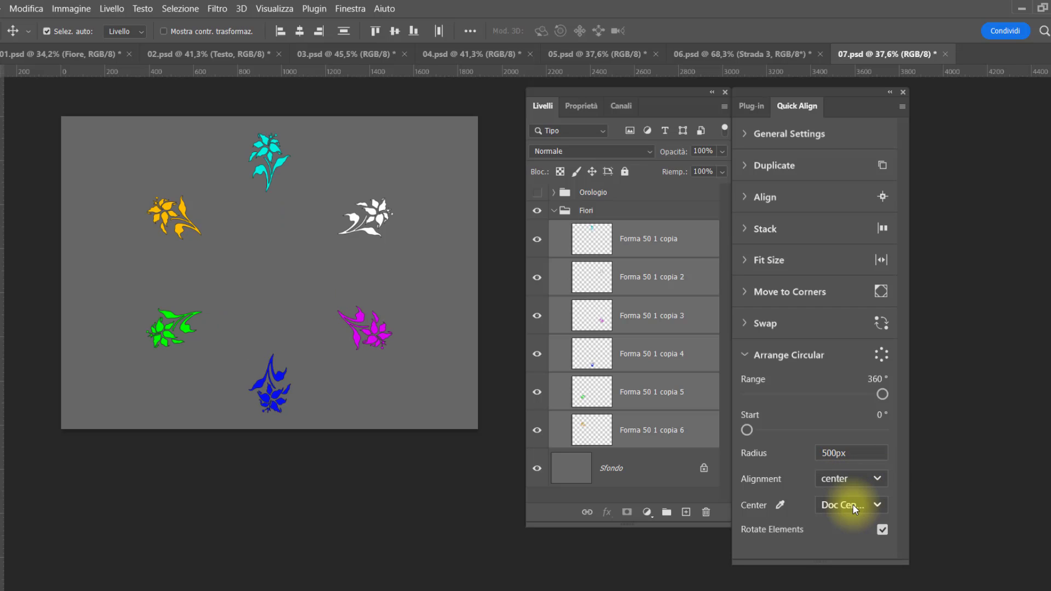
click(877, 478)
click(859, 528)
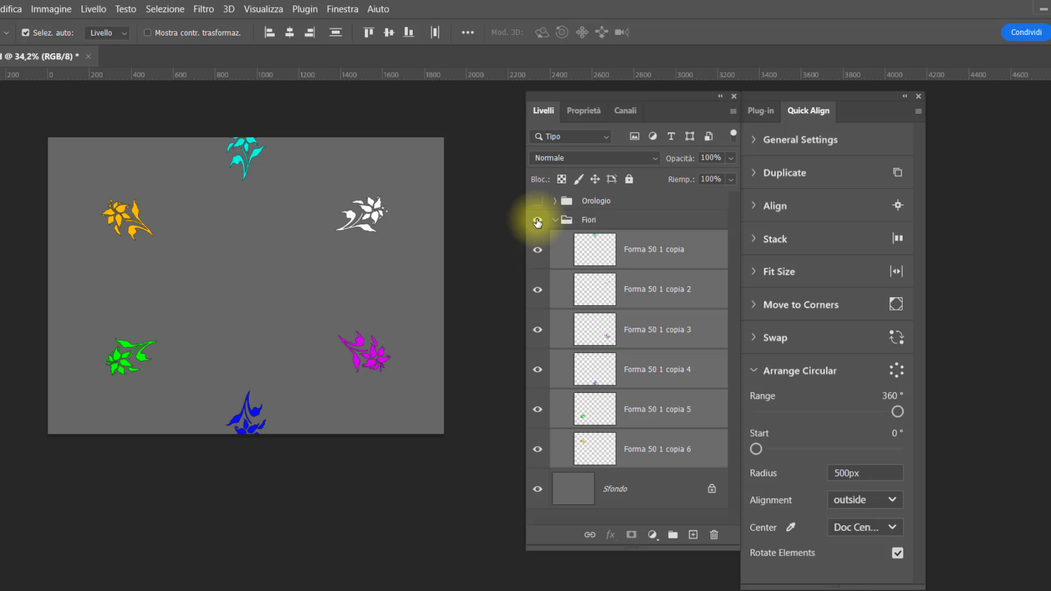
Hide and collapse the Fiori group and expand the Orologio group.
click(536, 210)
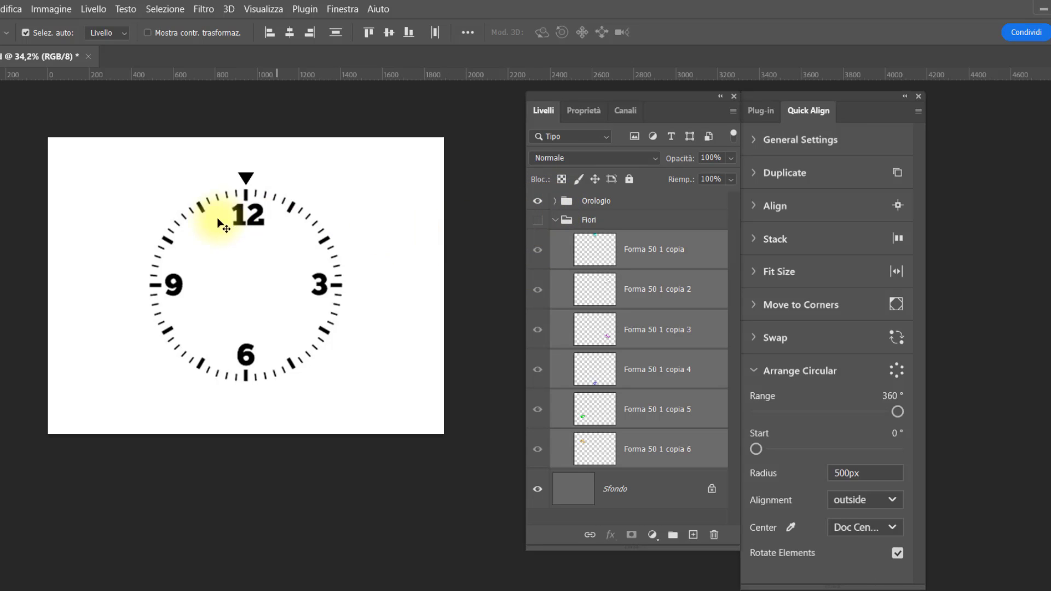
click(555, 218)
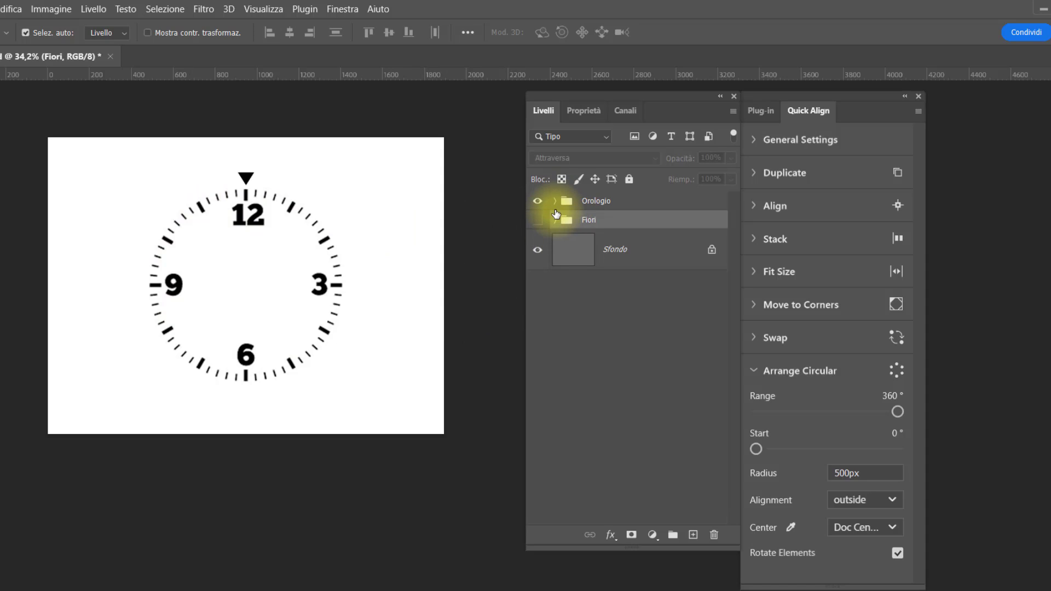
click(556, 202)
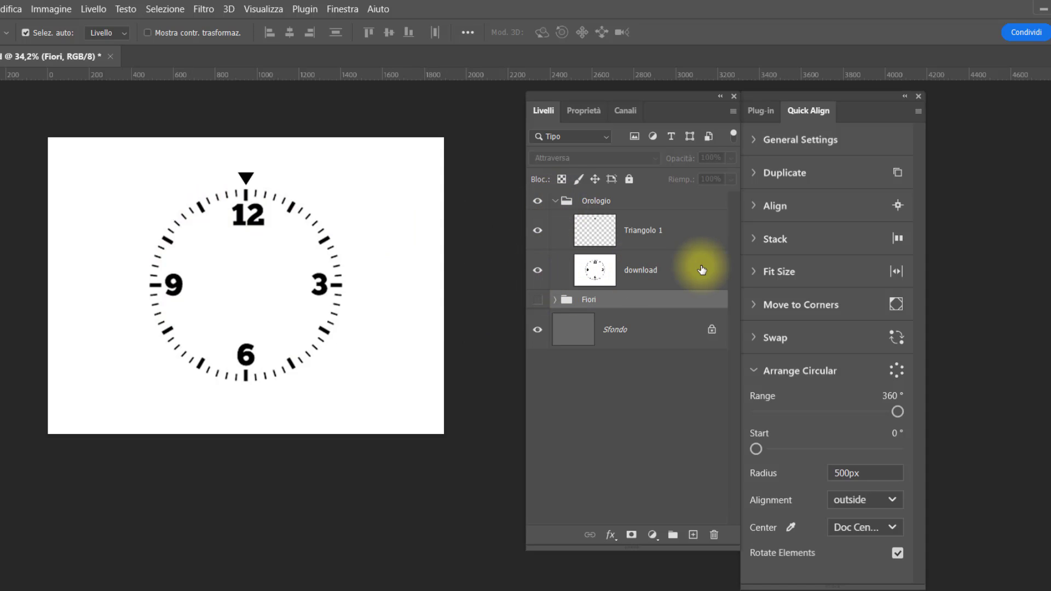
click(538, 233)
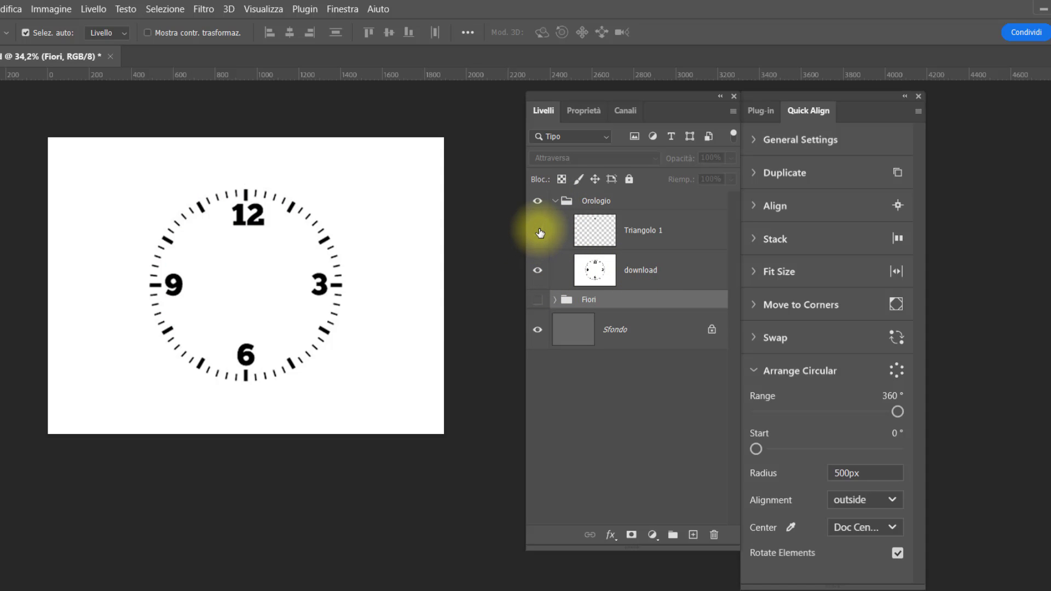
click(538, 232)
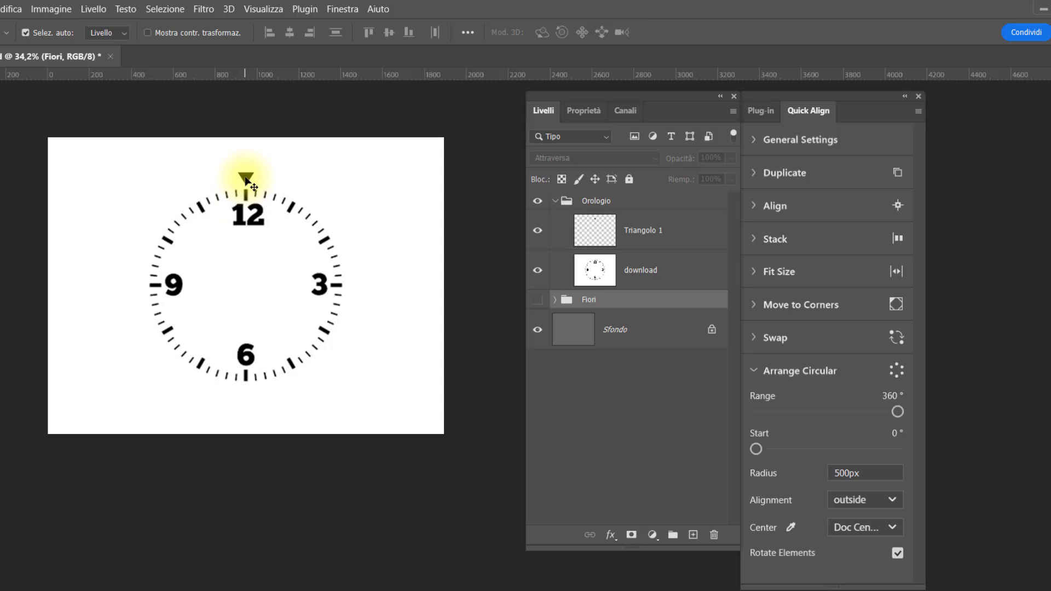
Duplicate the Triangolo 1 layer three times with Quick Align's Duplicate.
click(678, 247)
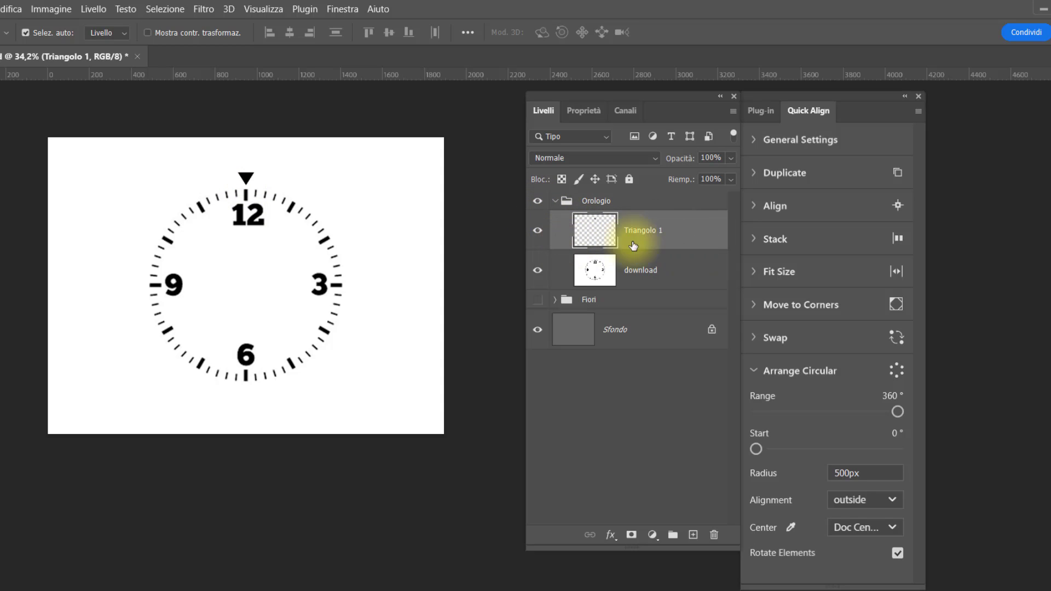
click(754, 372)
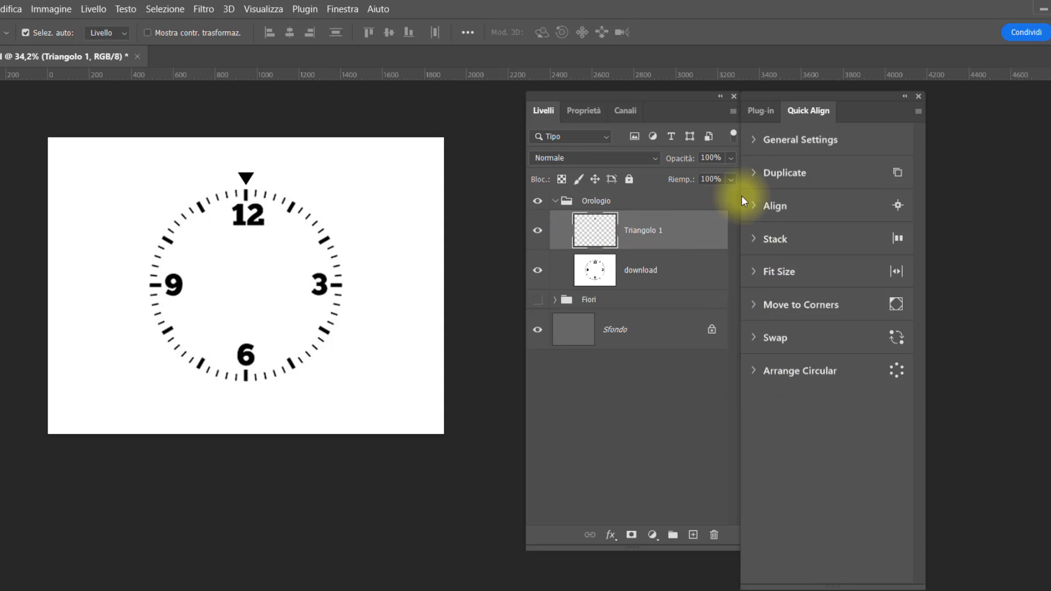
click(754, 174)
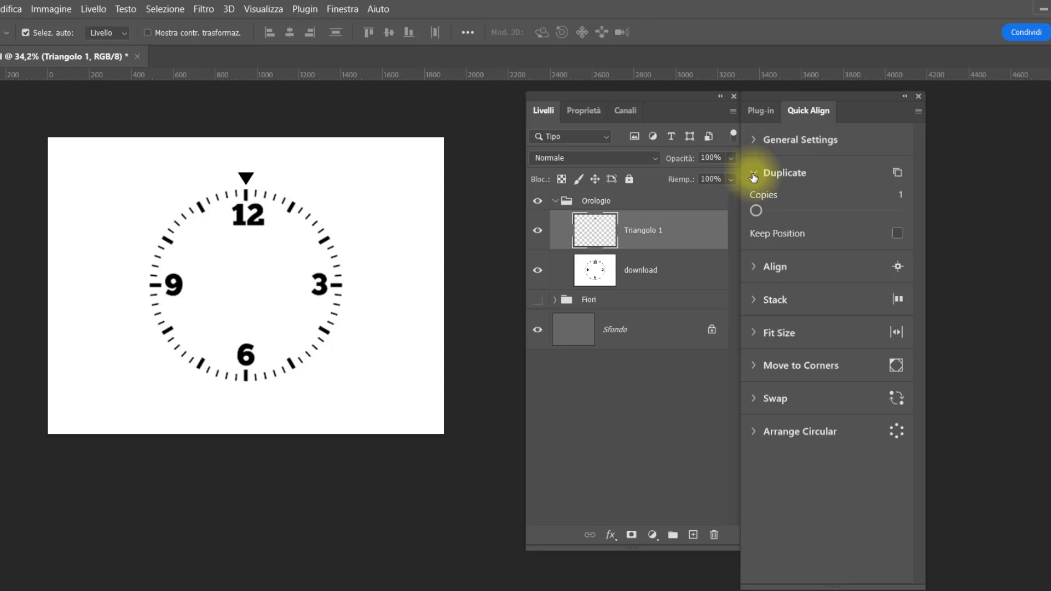
drag(757, 210, 759, 210)
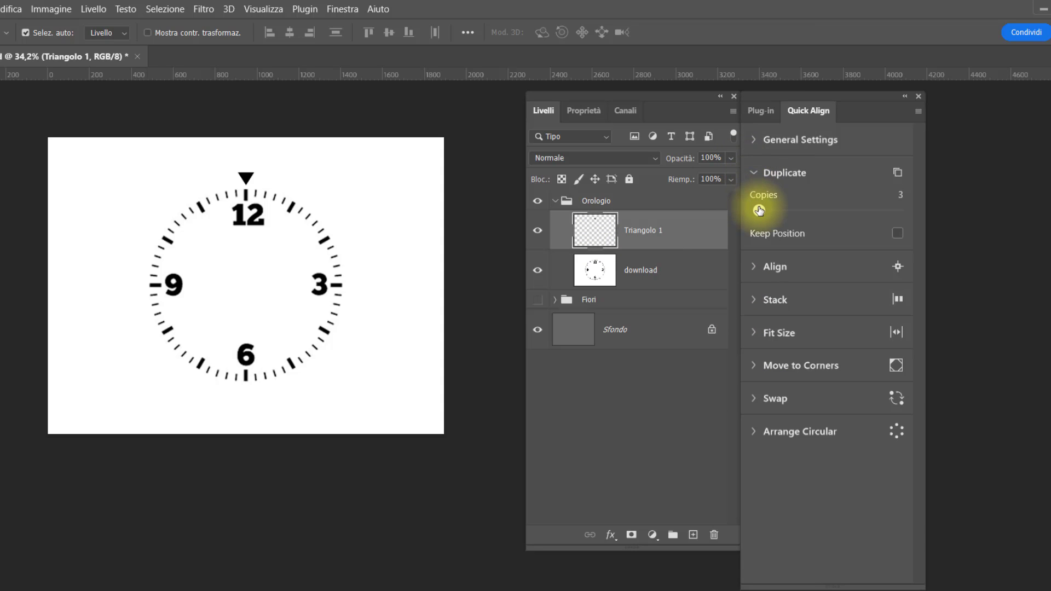
click(897, 173)
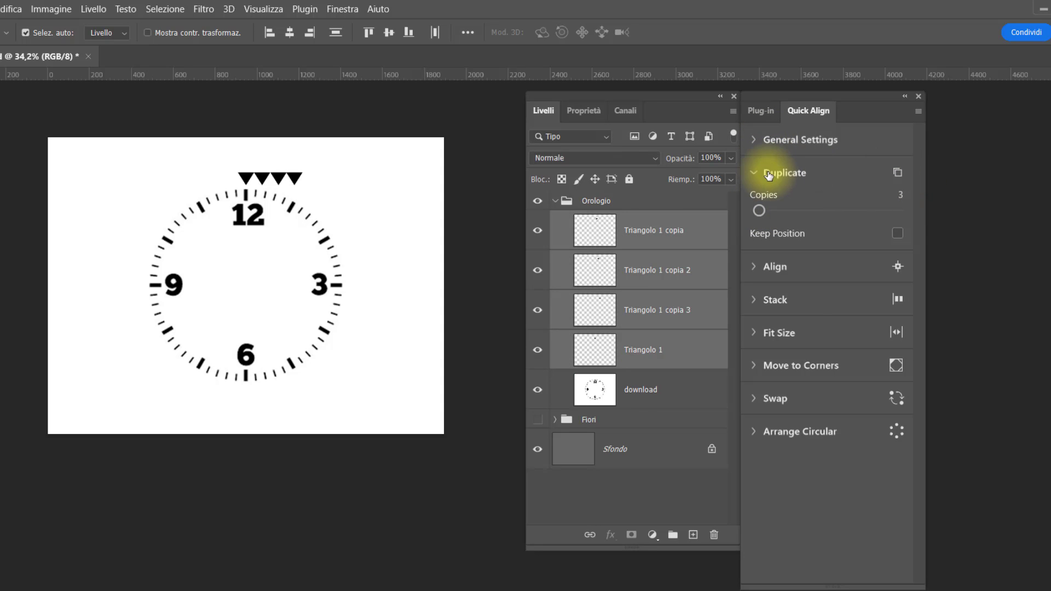
Arrange the four triangles in a circle at 200px radius with center alignment.
click(753, 434)
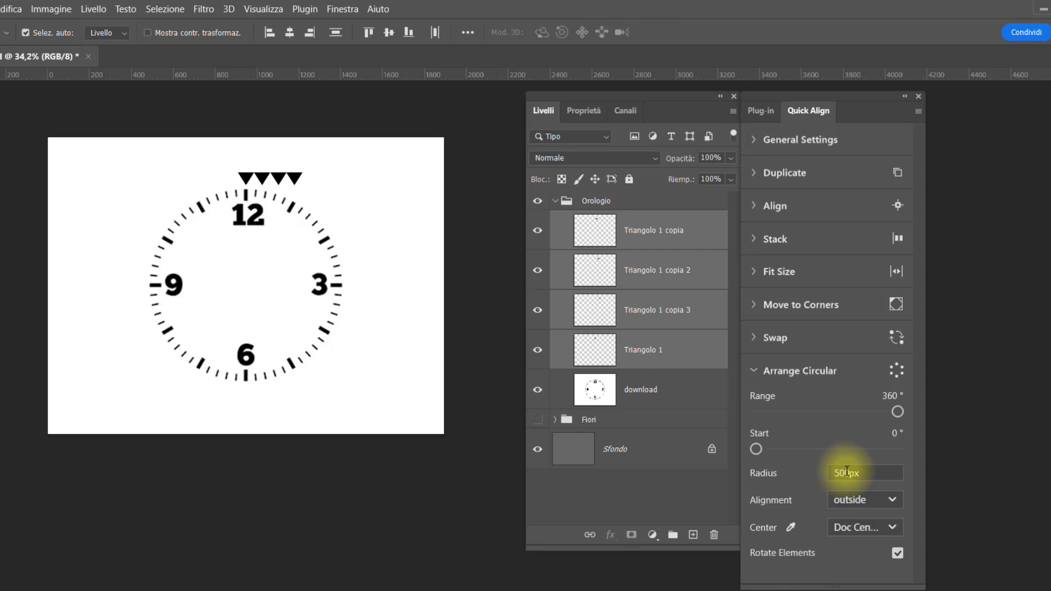
drag(847, 474, 829, 474)
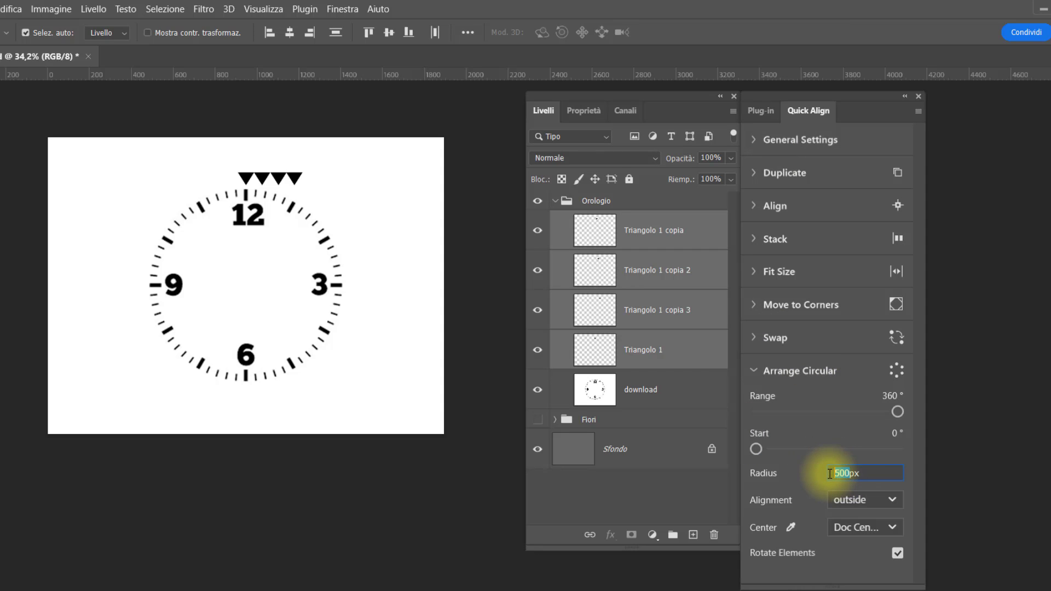
text(200)
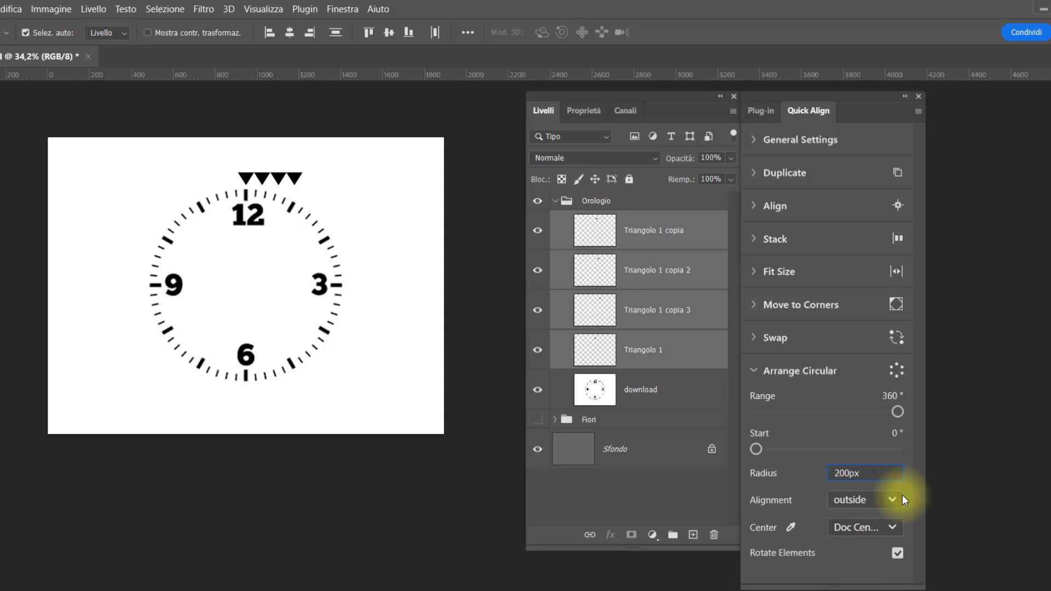
click(892, 498)
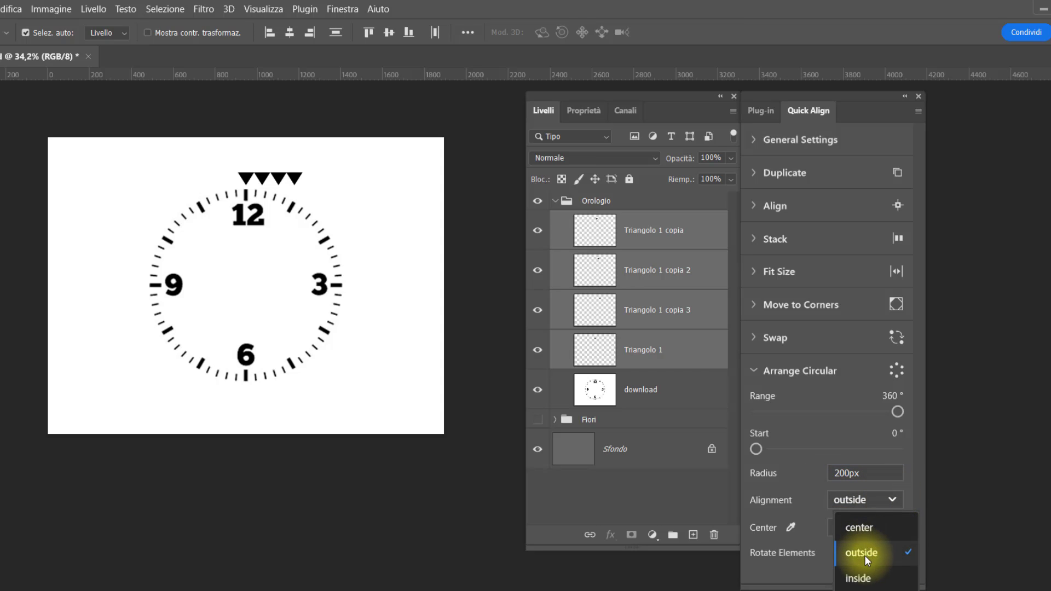
click(869, 526)
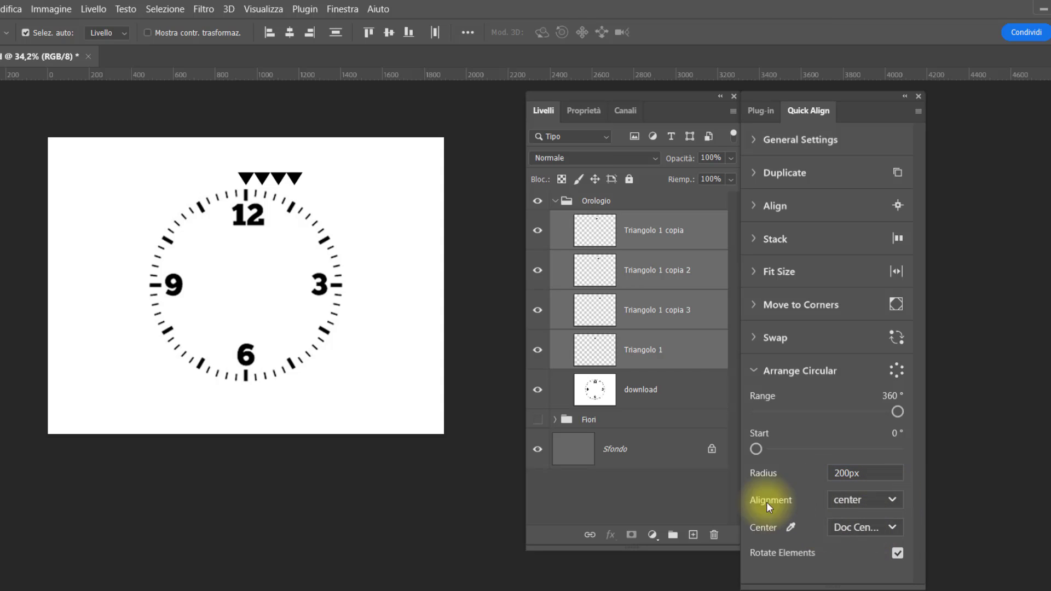
click(897, 370)
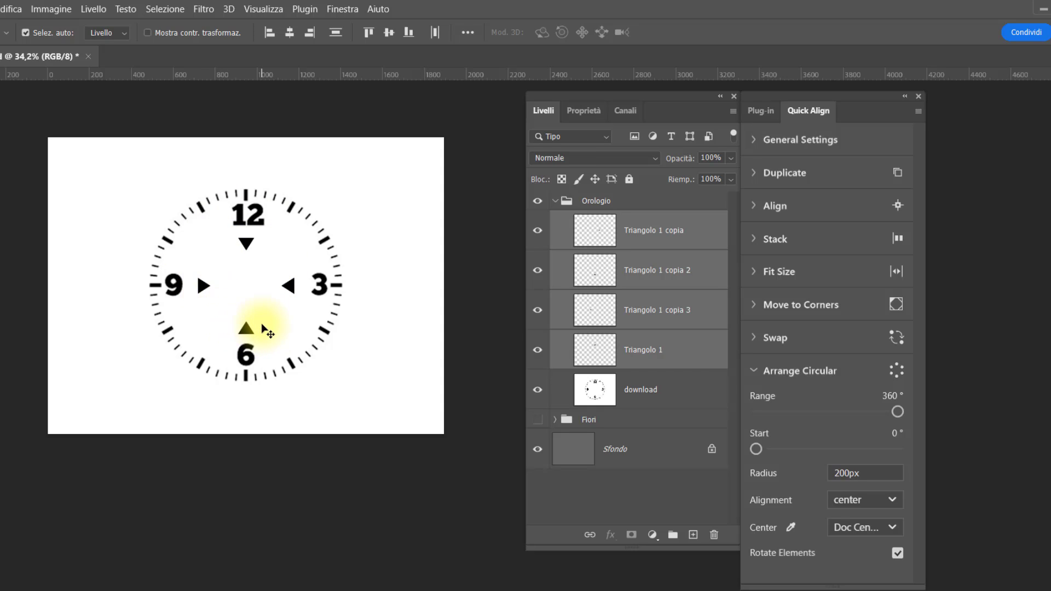
Try the inside and outside alignments, then undo the arrangement.
click(891, 499)
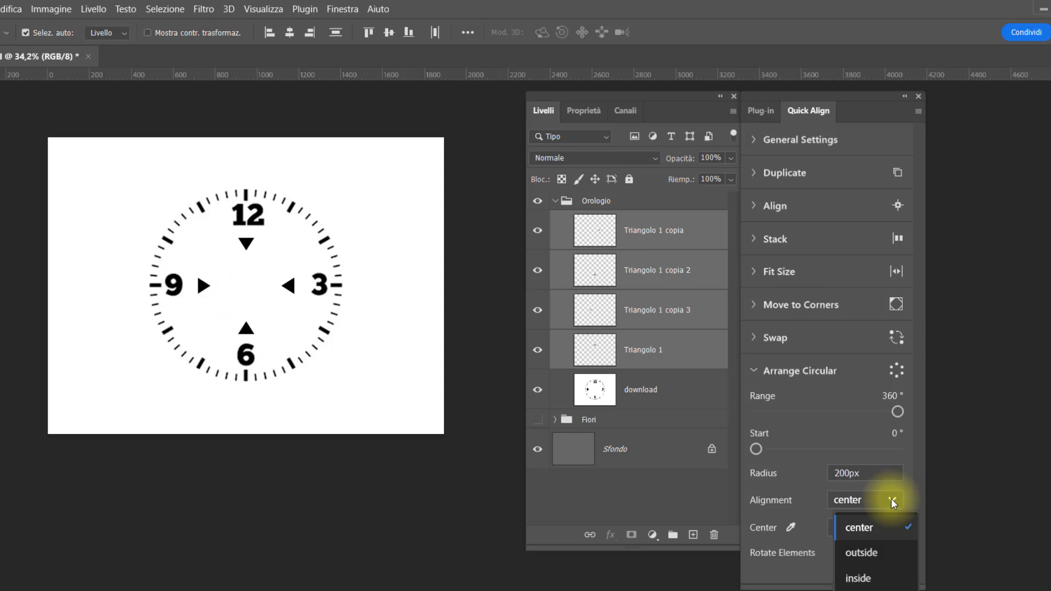
click(879, 573)
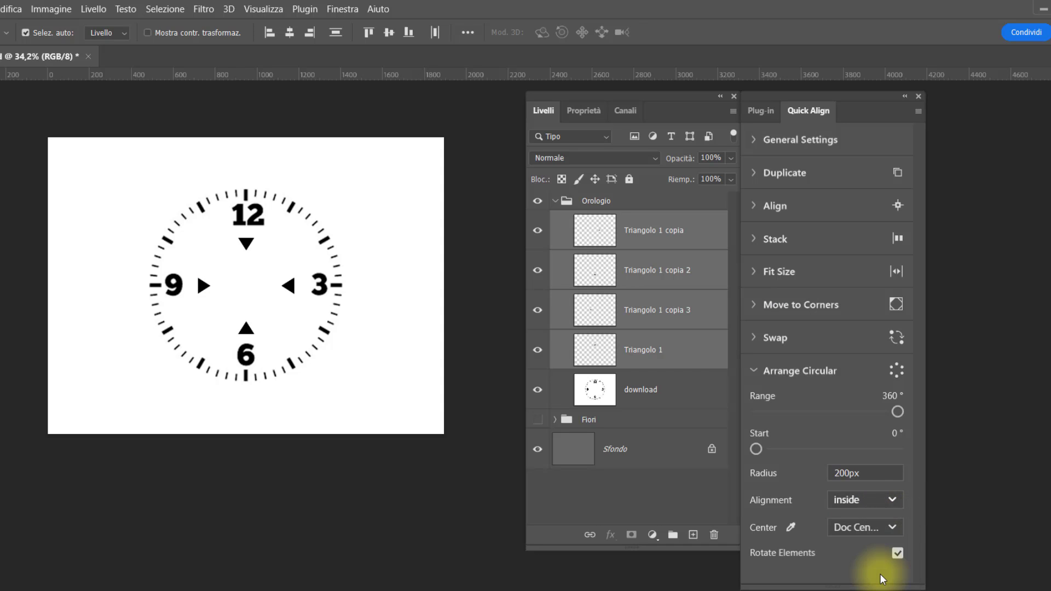
click(891, 497)
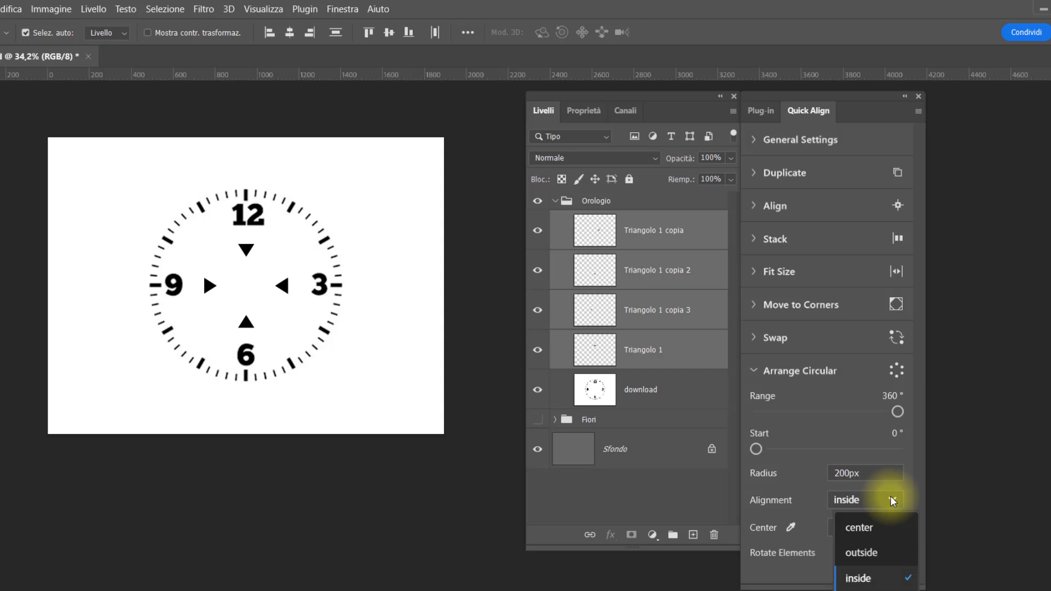
click(882, 547)
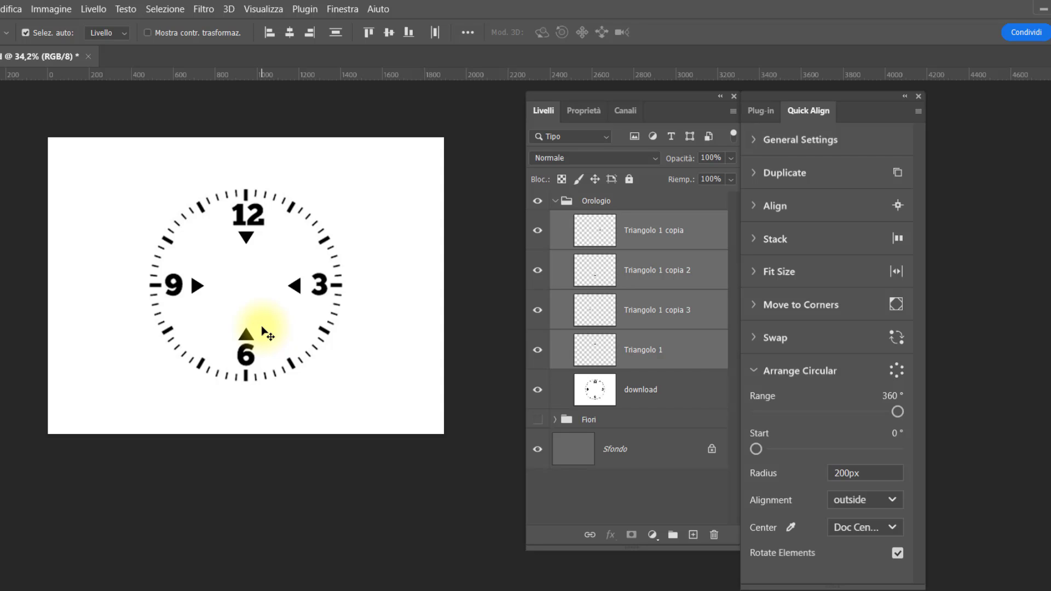
key(ctrl+z)
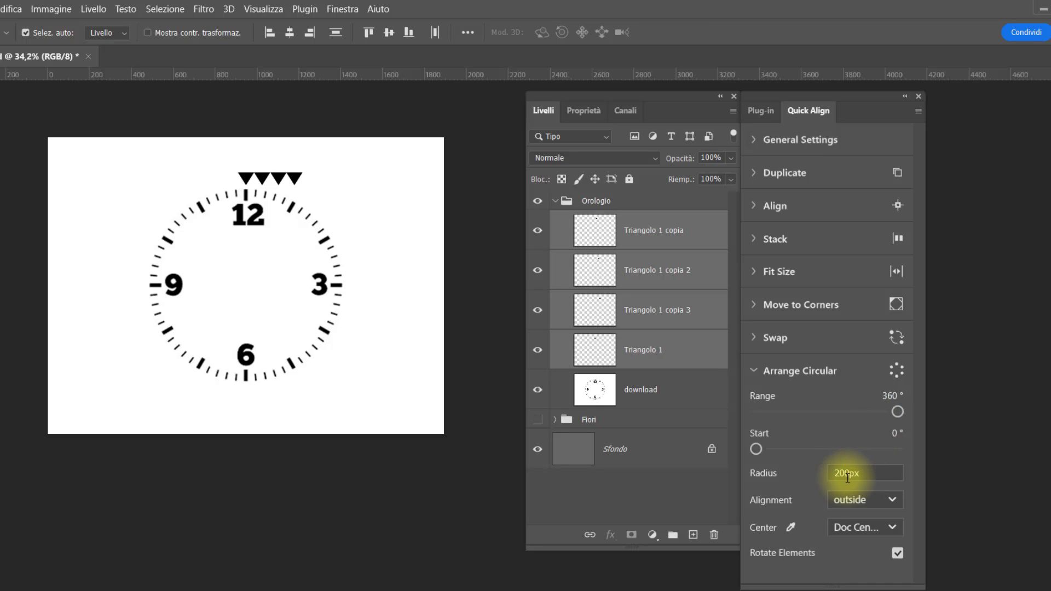
Re-arrange the triangles around the clock at 500px radius with center alignment.
drag(849, 474, 825, 476)
text(500)
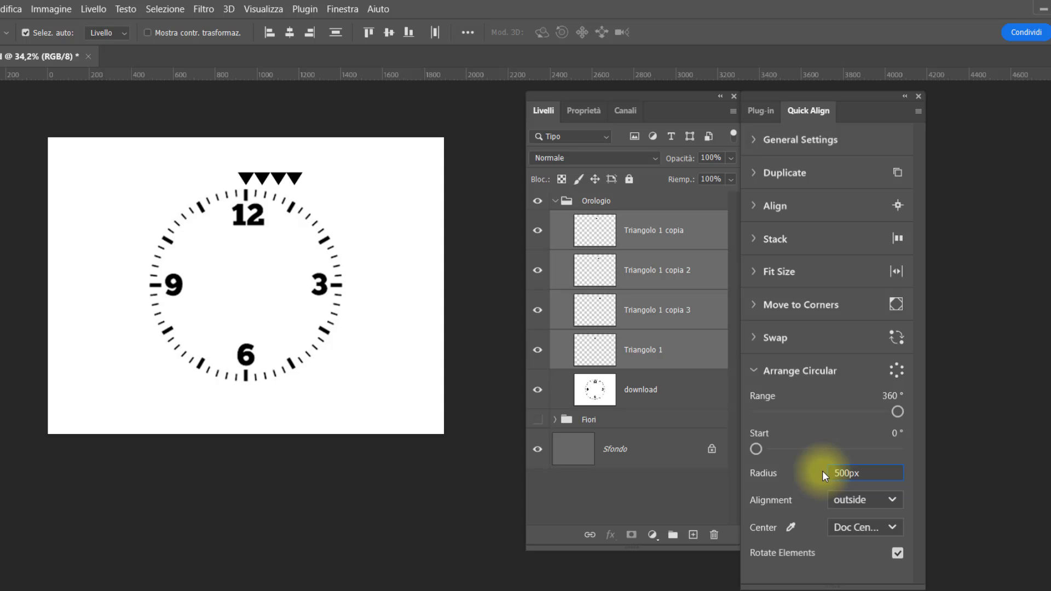
key(Return)
click(891, 502)
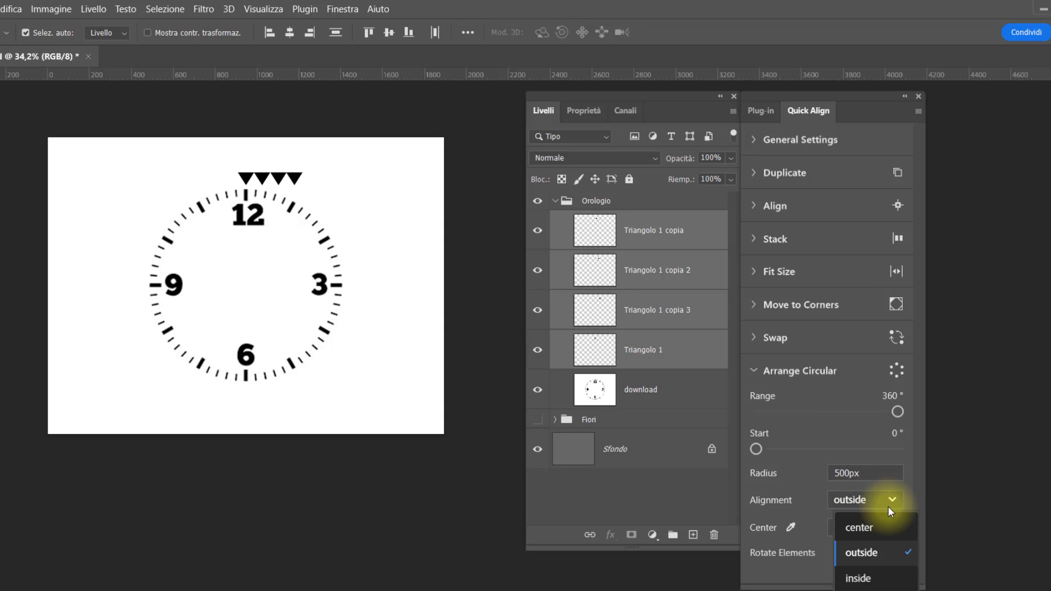
click(880, 527)
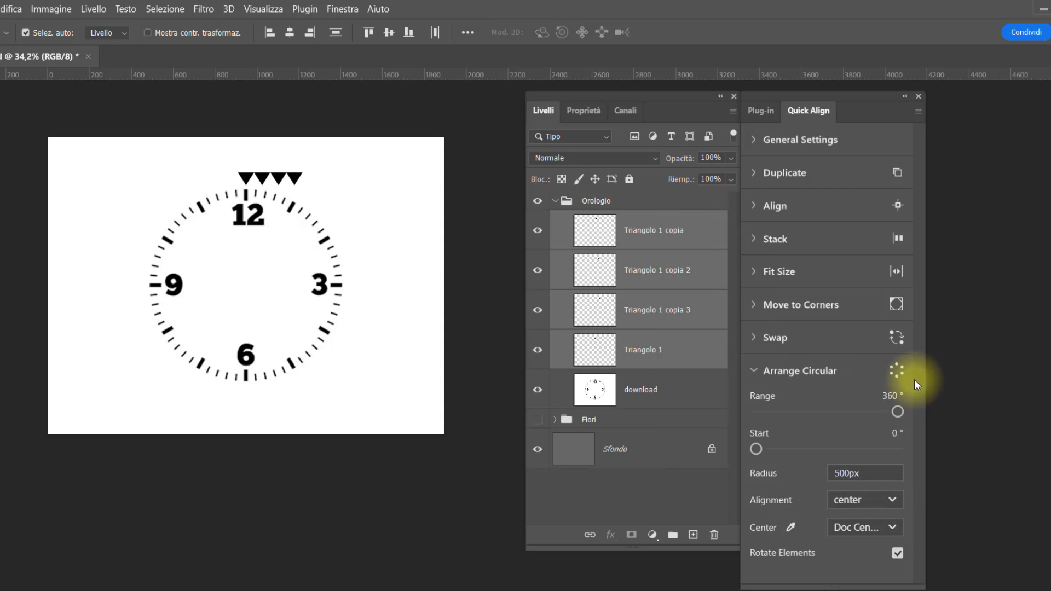
click(901, 374)
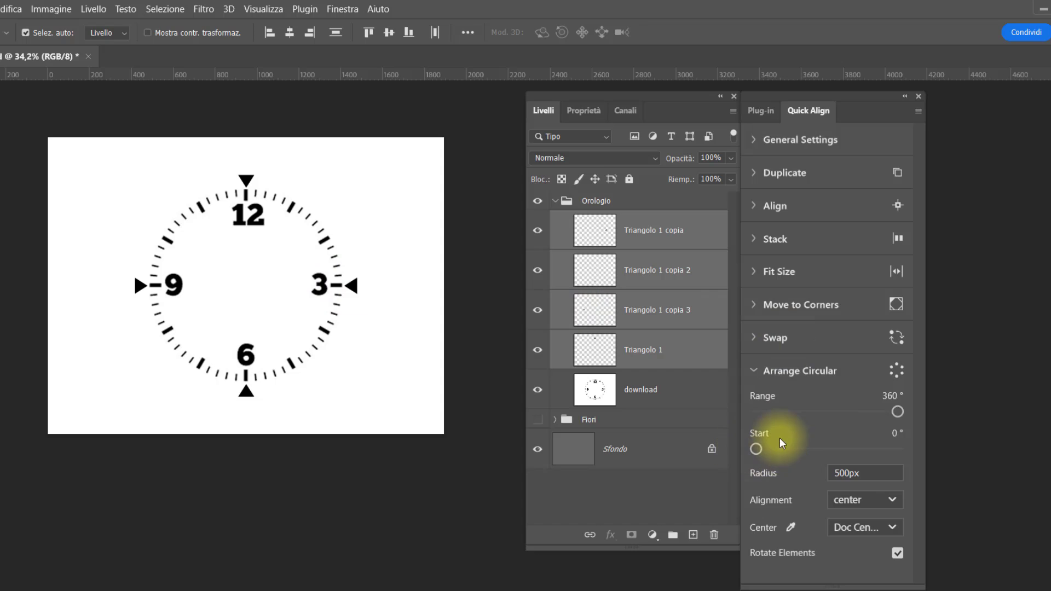
Switch alignment to outside and turn off Rotate Elements so all triangles point down.
click(889, 498)
click(879, 550)
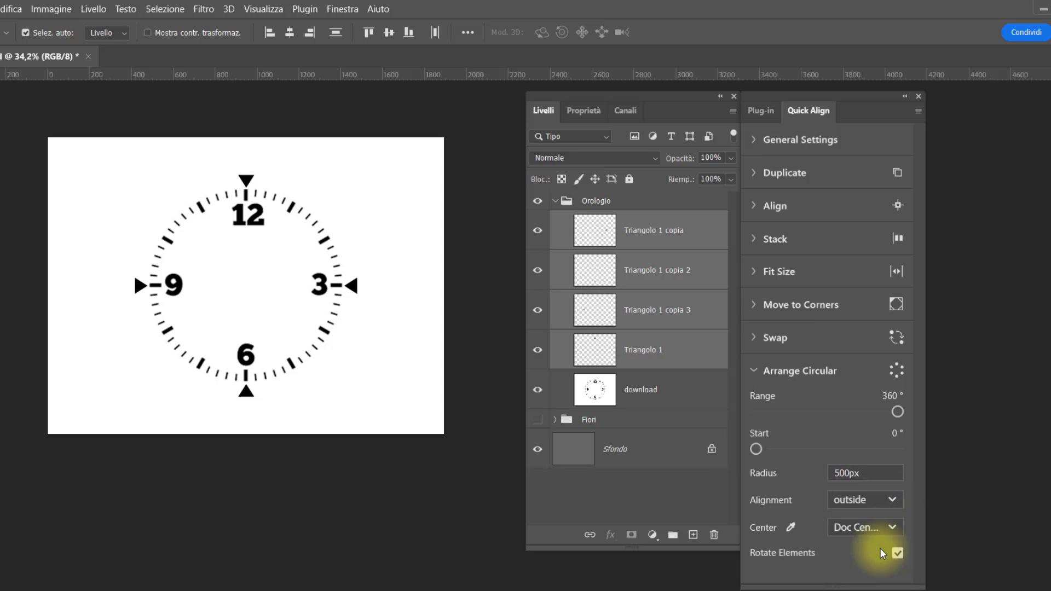
click(882, 501)
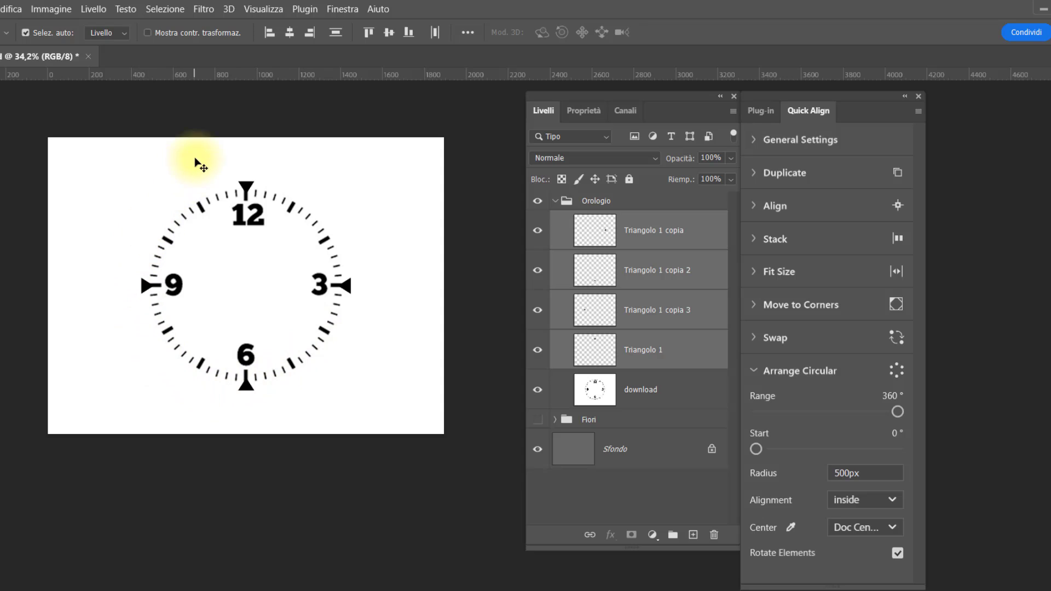
click(897, 553)
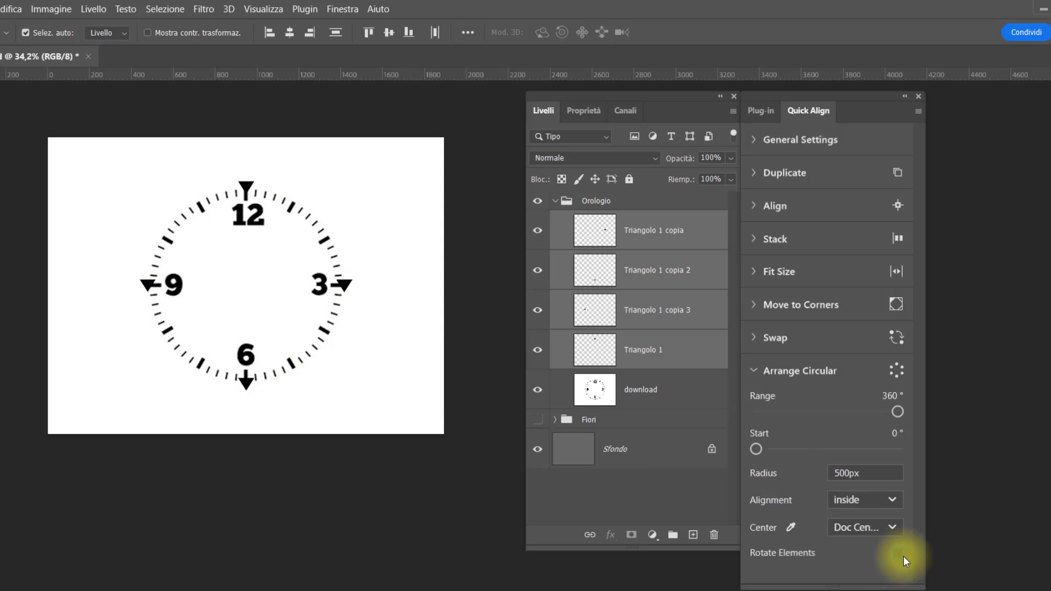
Undo the rotation change and drag the four triangles to the canvas top-left.
click(896, 554)
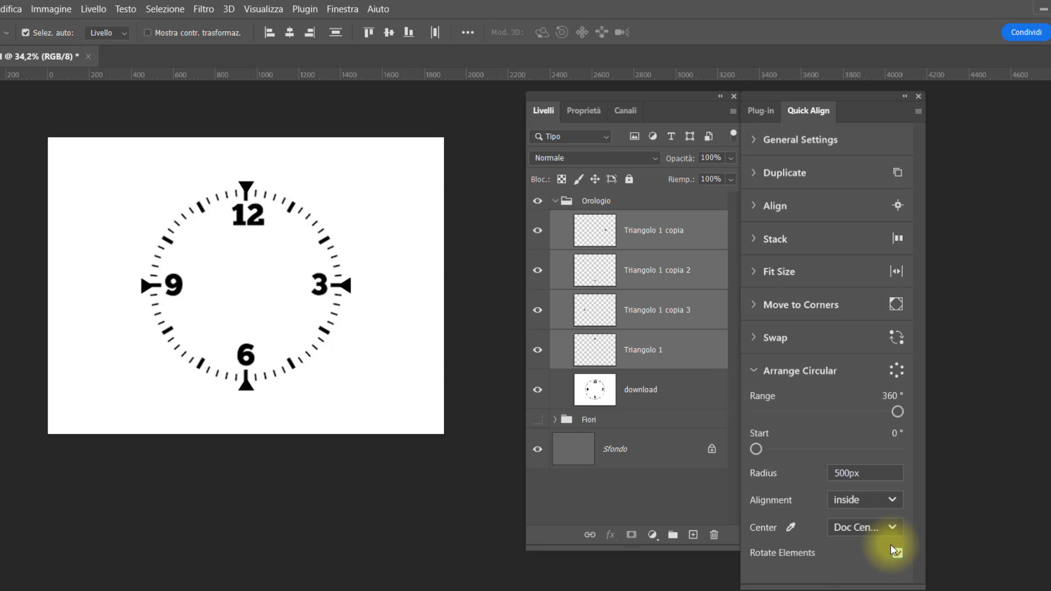
key(ctrl+z)
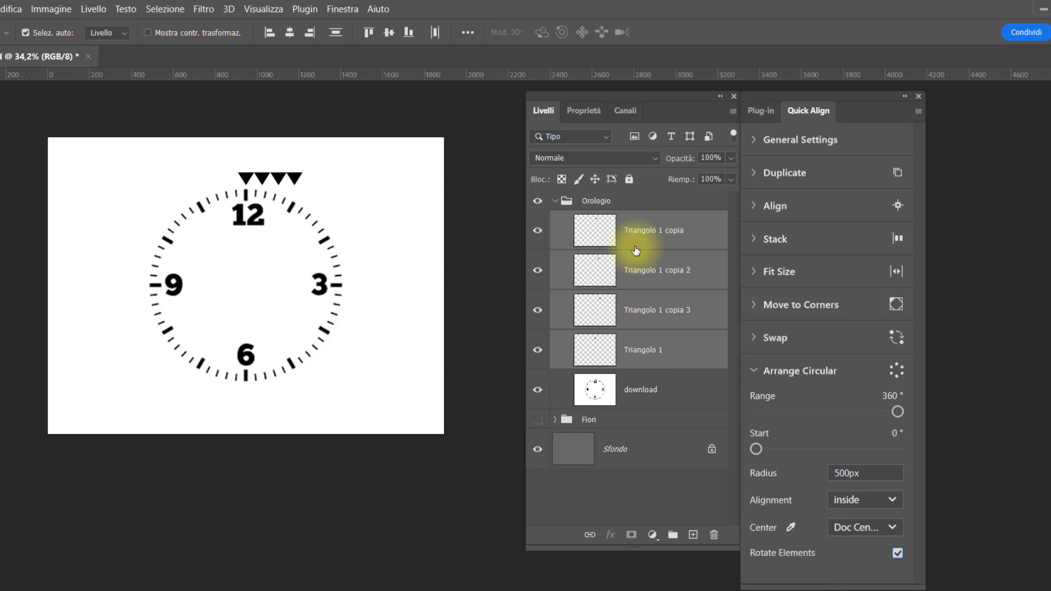
click(246, 178)
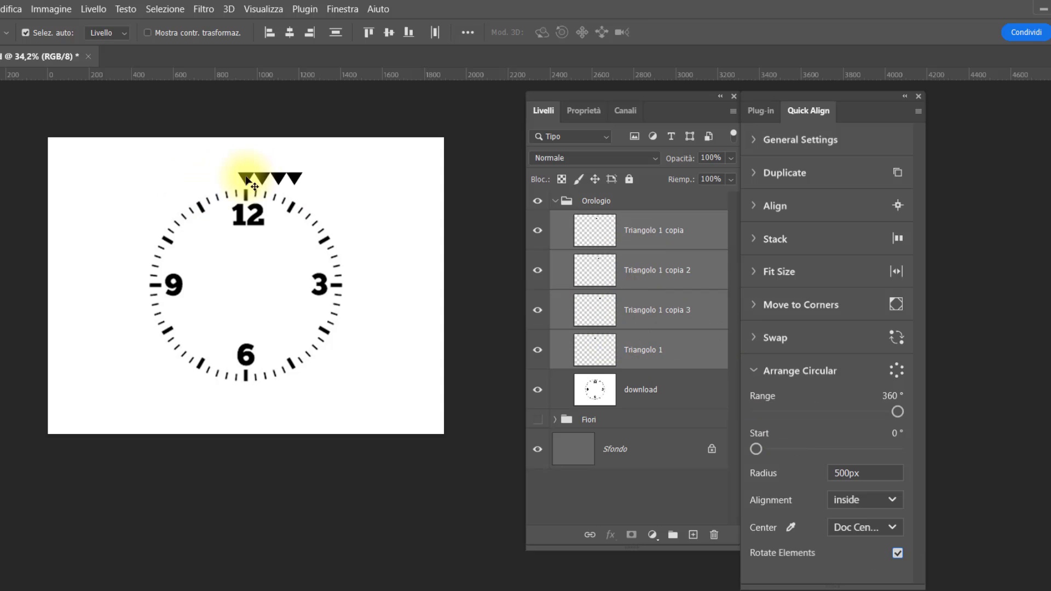
drag(246, 178, 69, 161)
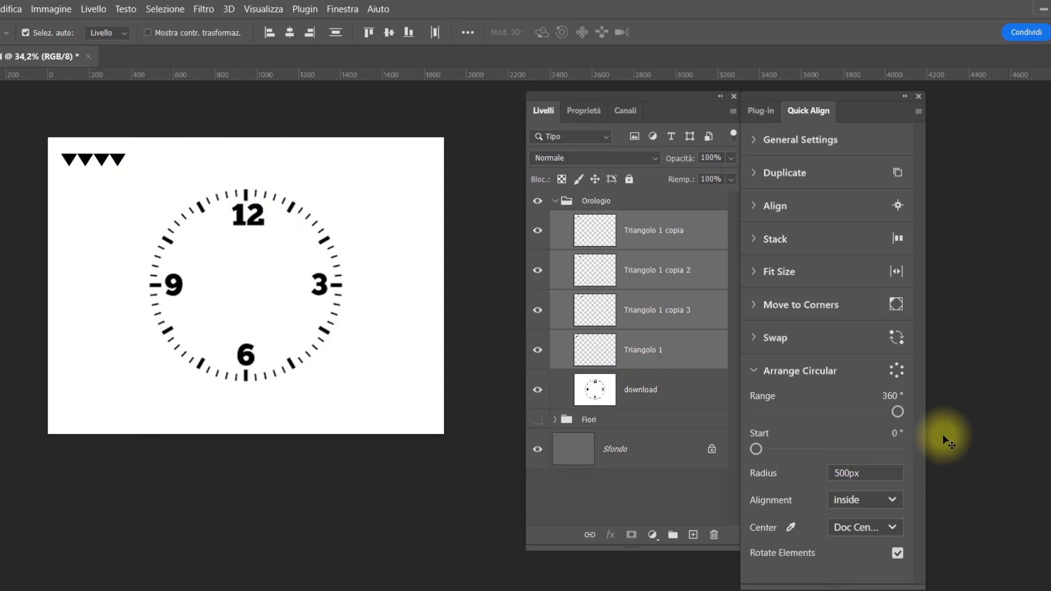
Arrange the triangles circularly around the clock with outside alignment.
click(894, 500)
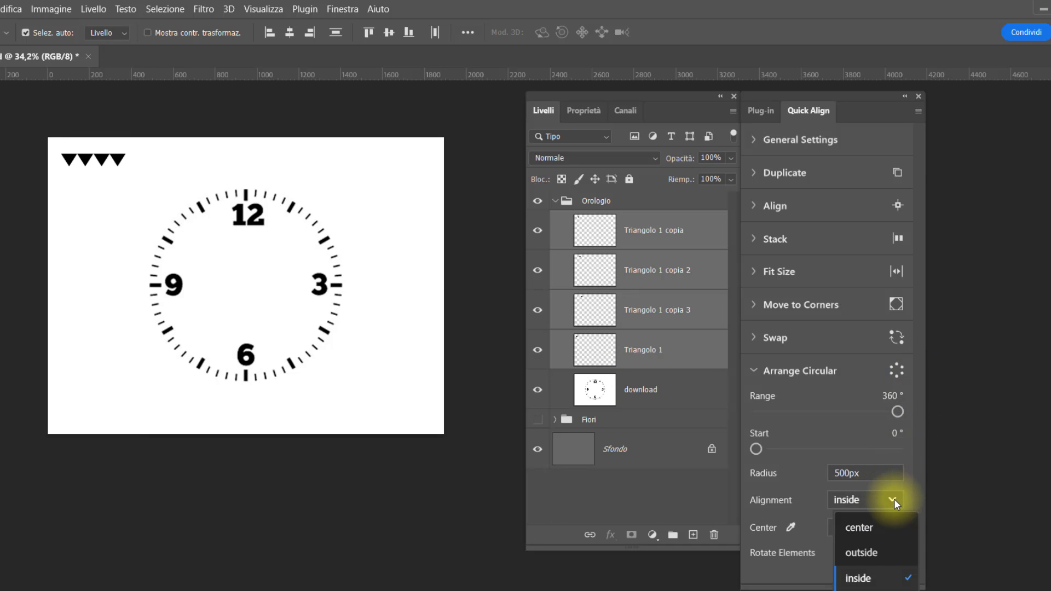
click(888, 548)
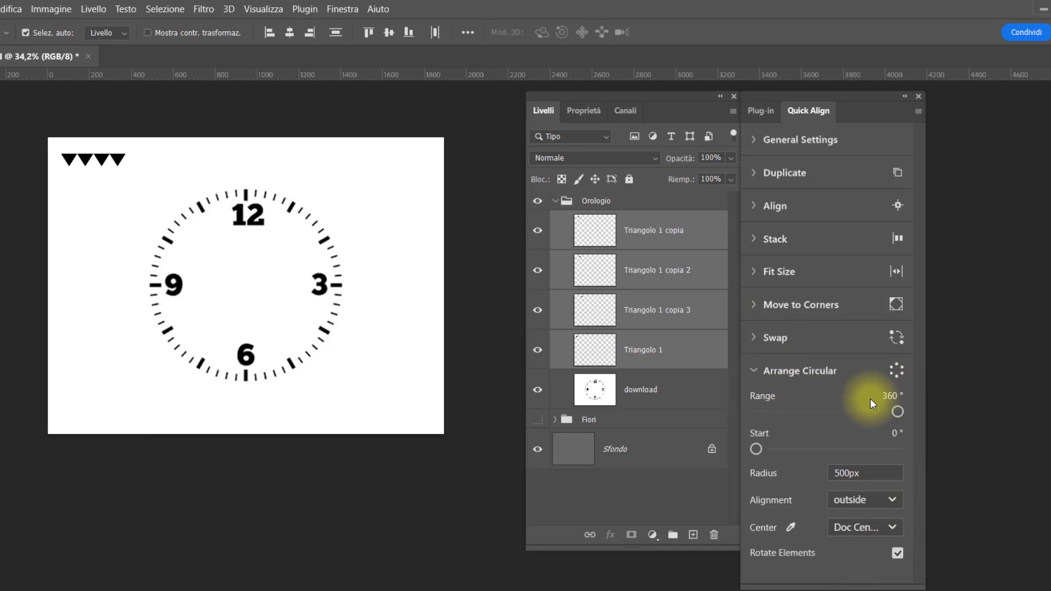
click(896, 371)
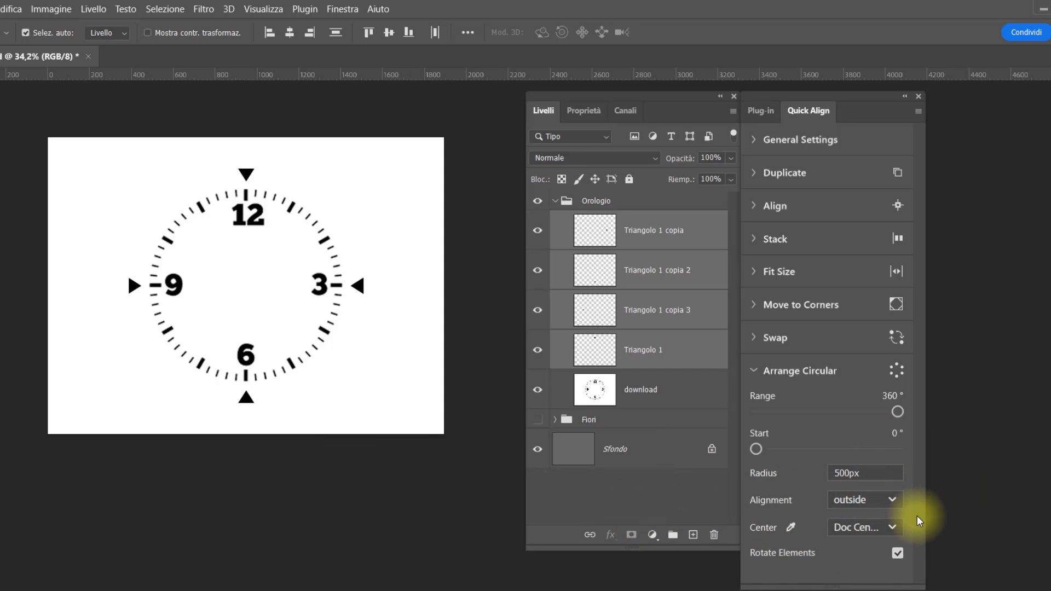
Re-arrange the triangles on a 100px-radius circle around the document centre.
click(895, 527)
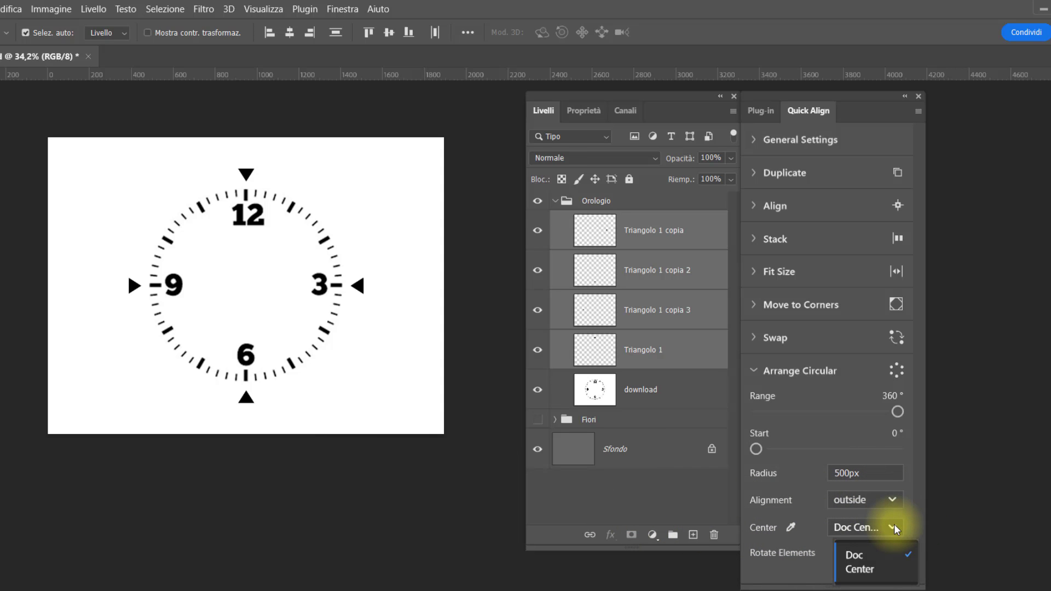
click(893, 527)
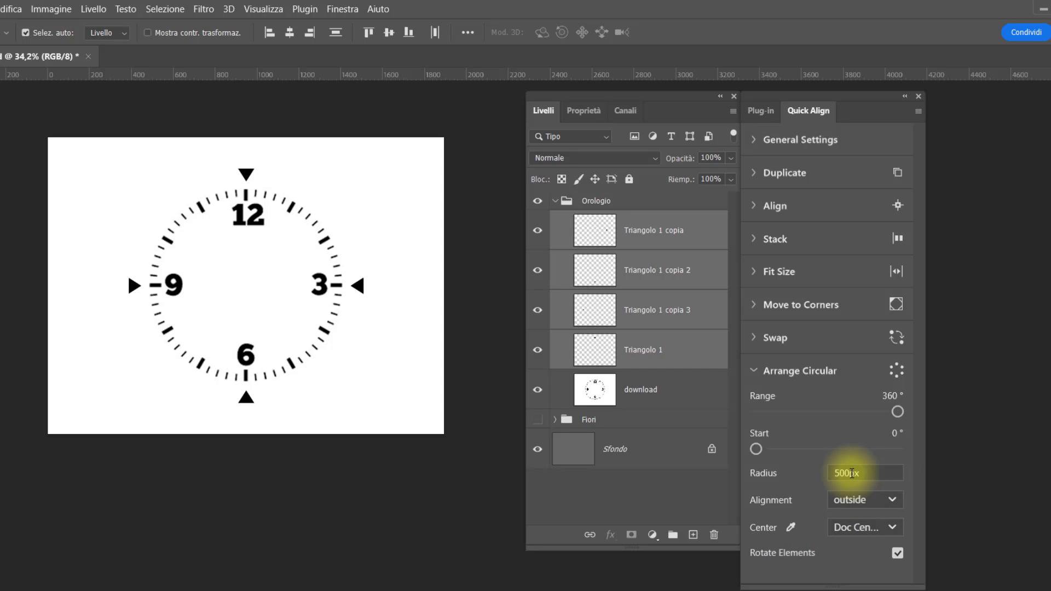
drag(852, 473, 836, 475)
text(100)
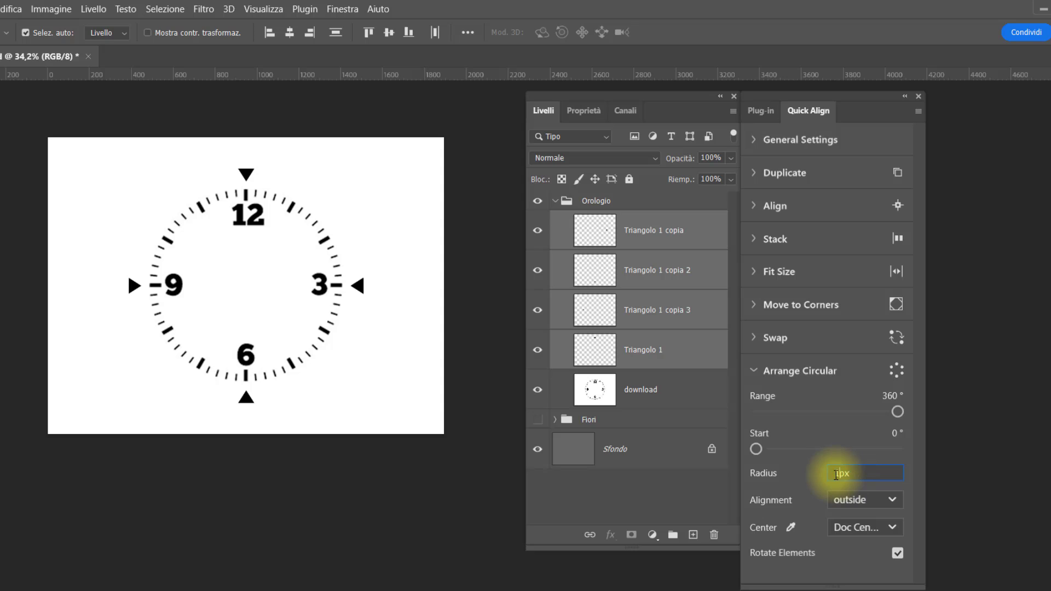
click(896, 372)
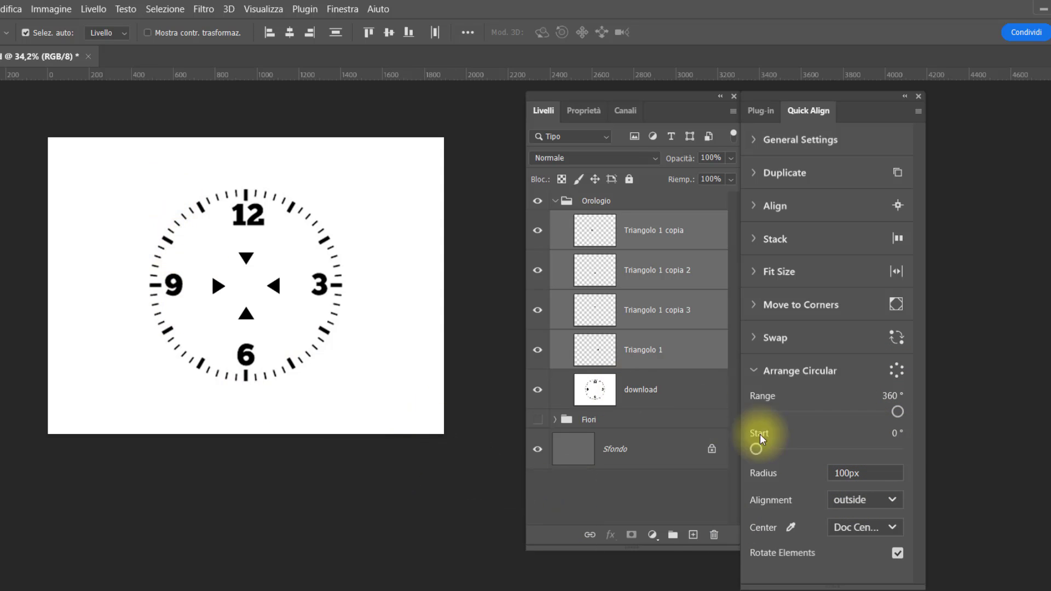
Pick a centre point beside the clock's upper right and set Center to Point 1.
click(791, 528)
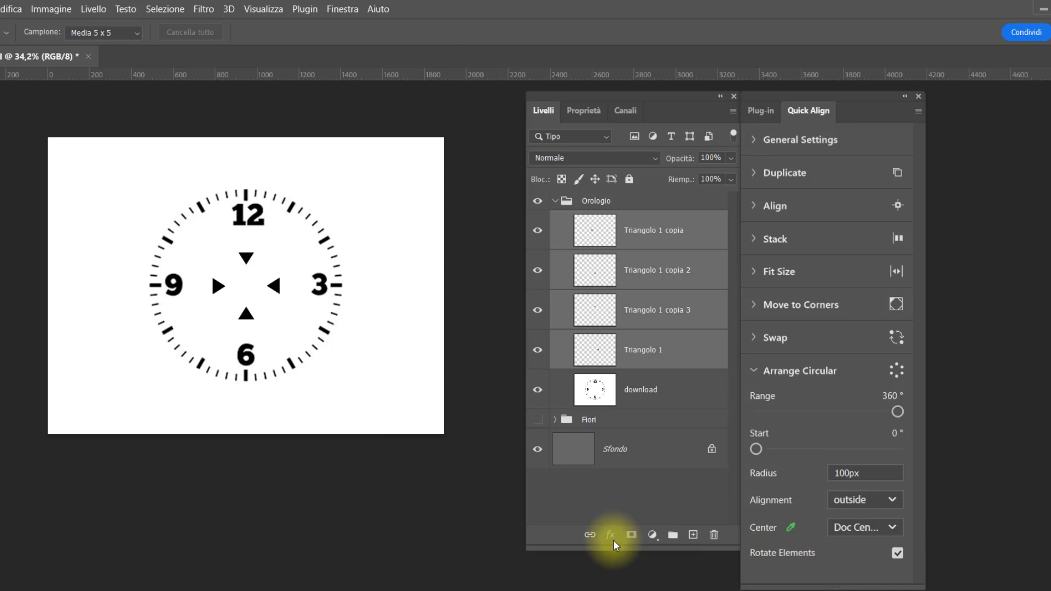
click(374, 224)
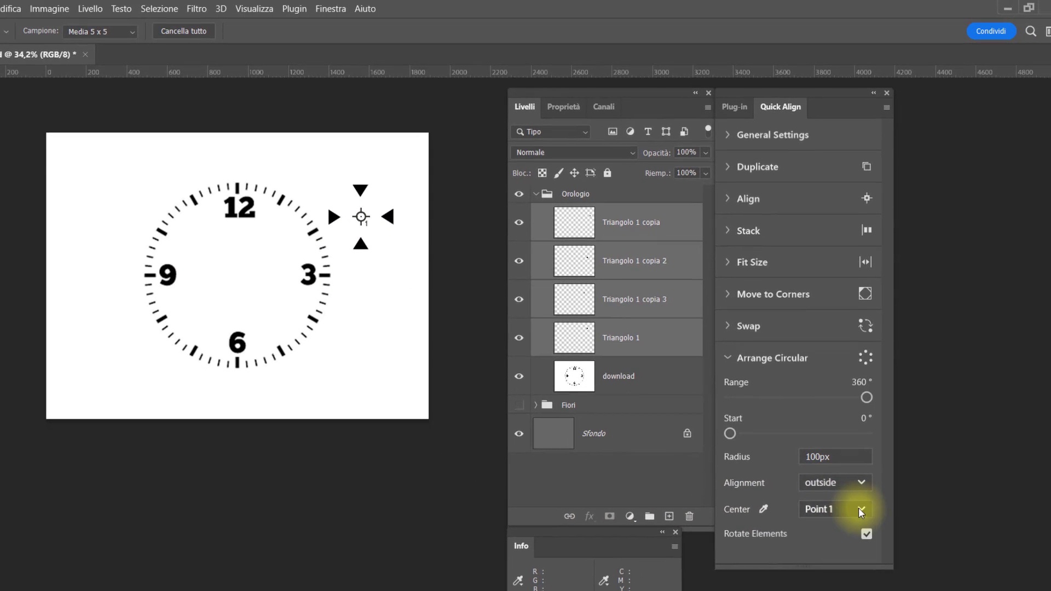
click(860, 508)
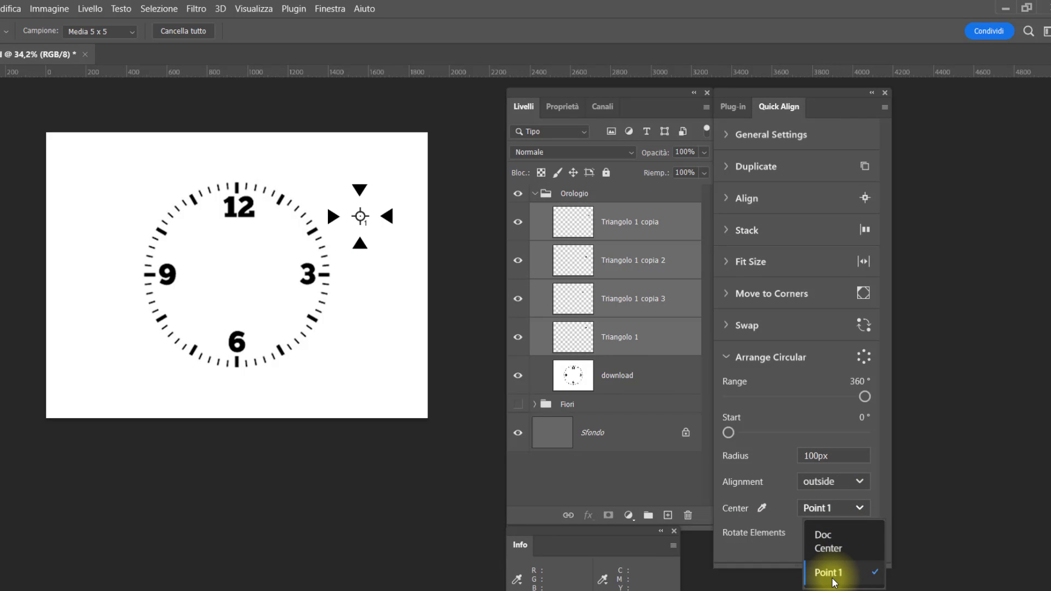
click(831, 548)
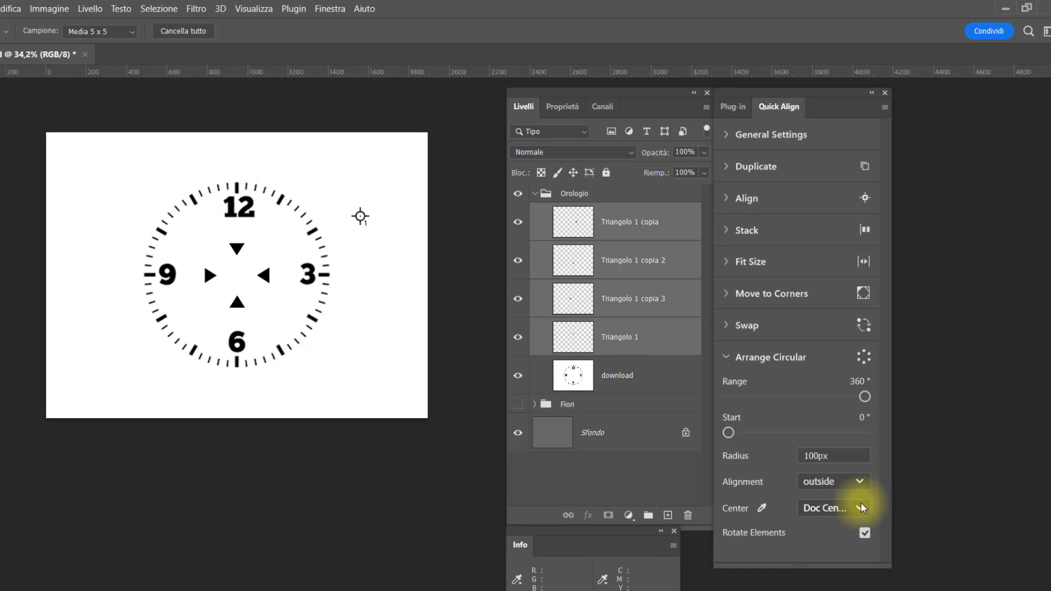
click(861, 507)
click(829, 567)
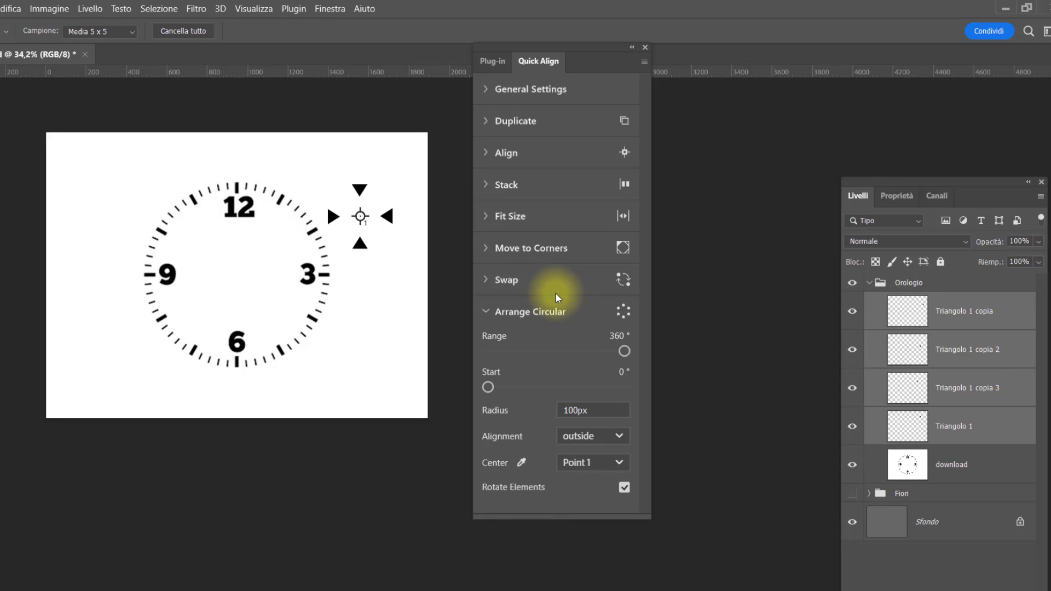
Reset Quick Align's plugin state from the Plugin menu and collapse Arrange Circular.
click(487, 62)
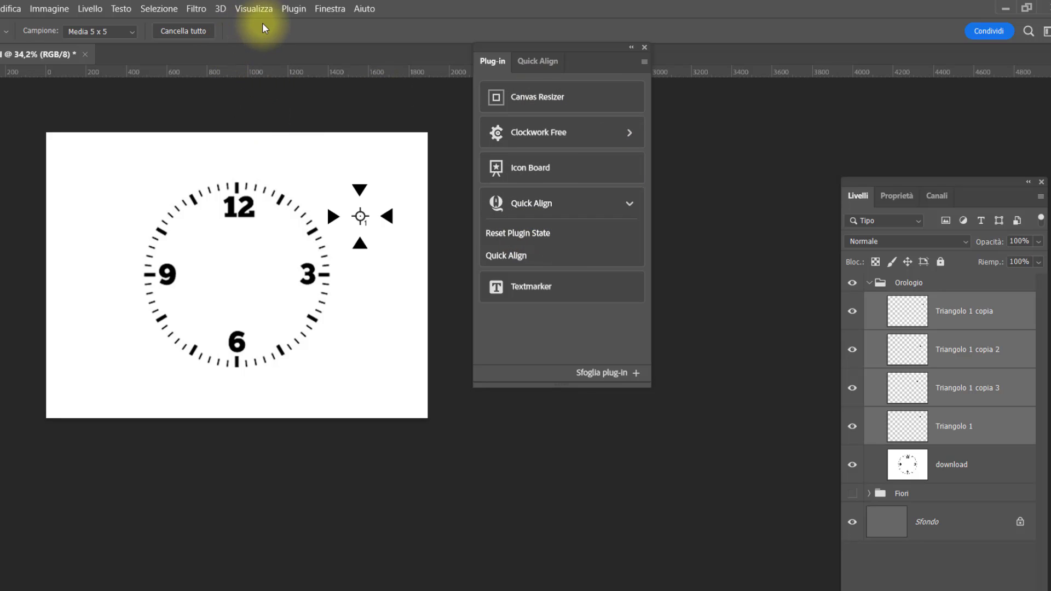
click(286, 11)
mouse_move(314, 111)
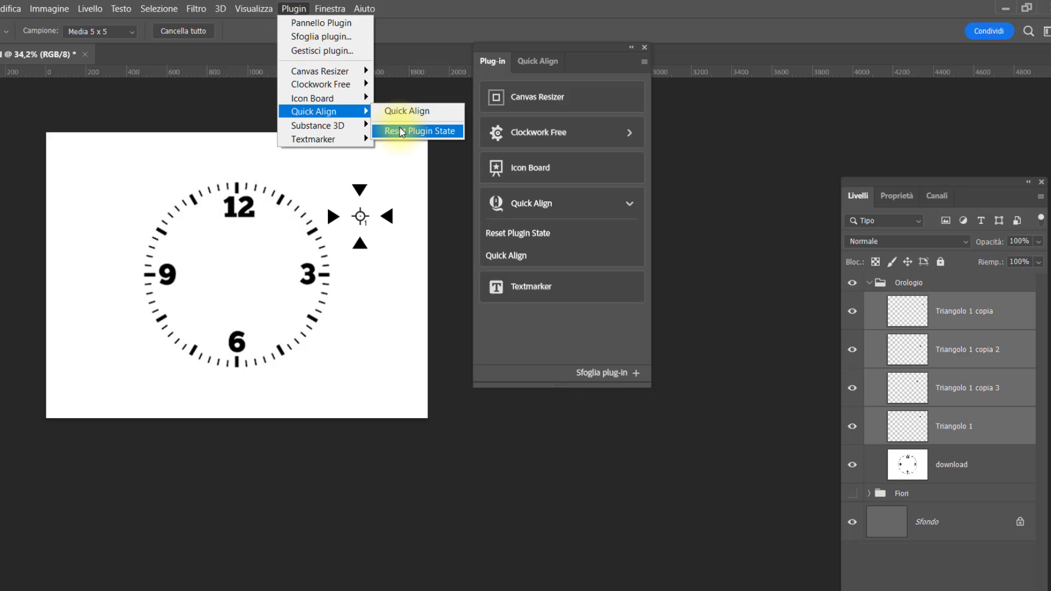
click(533, 29)
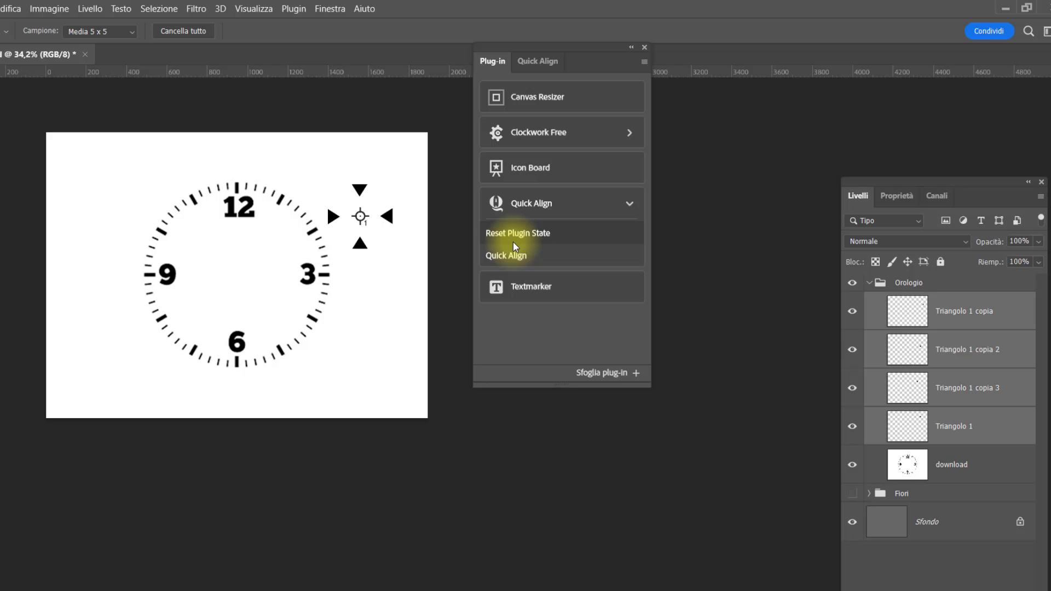
click(526, 60)
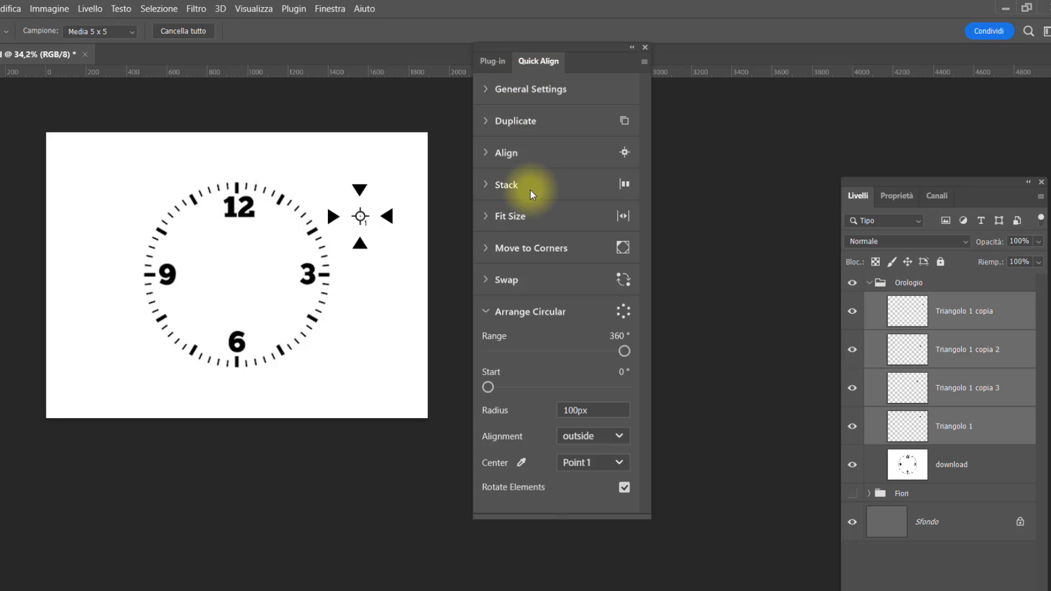
click(482, 309)
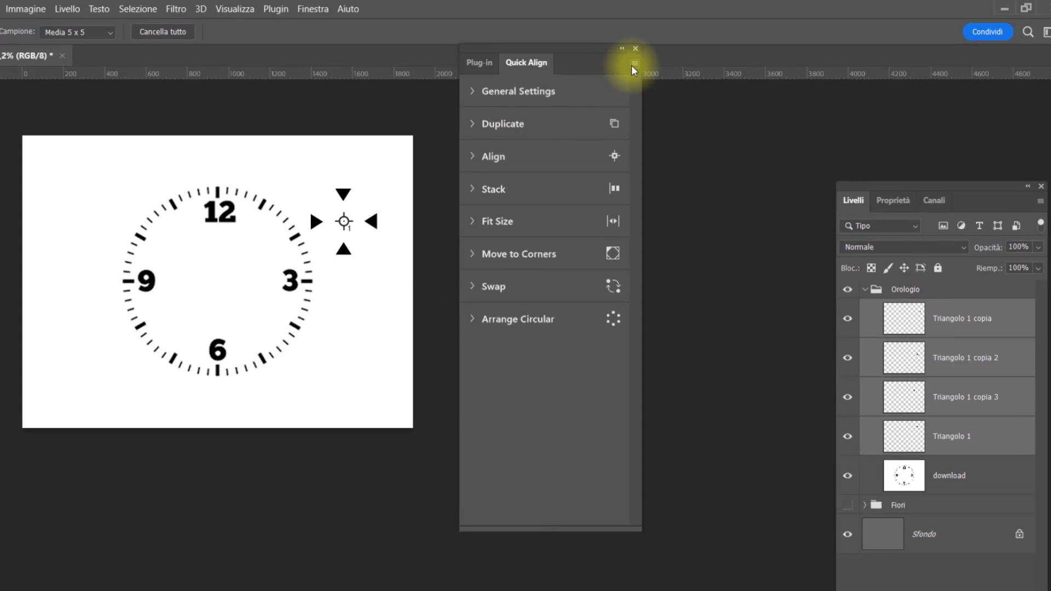
Set Align Top as the quick-access align action and align the four triangles to the canvas top.
click(642, 62)
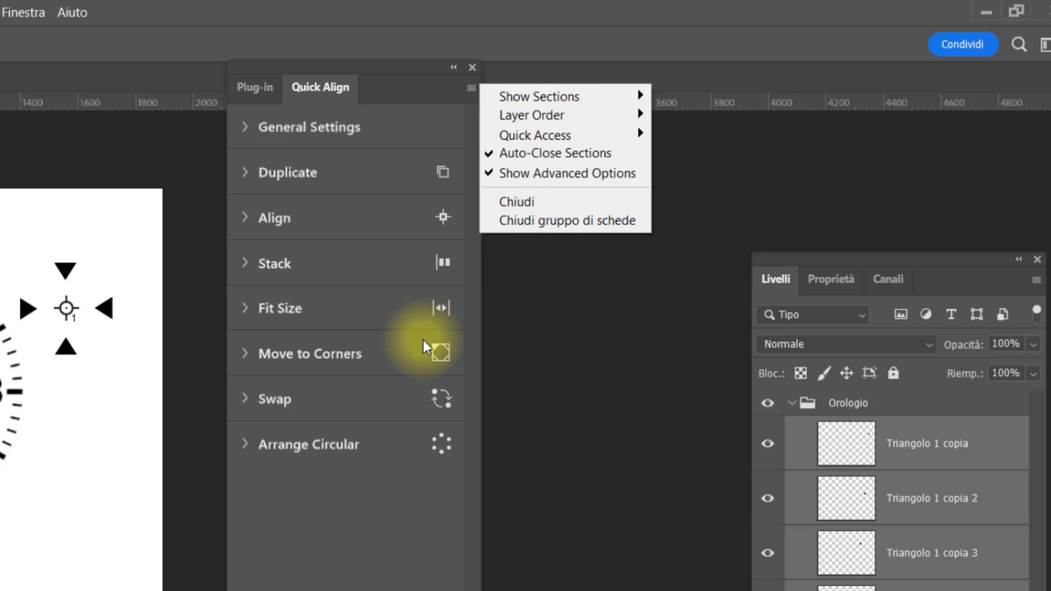
click(376, 517)
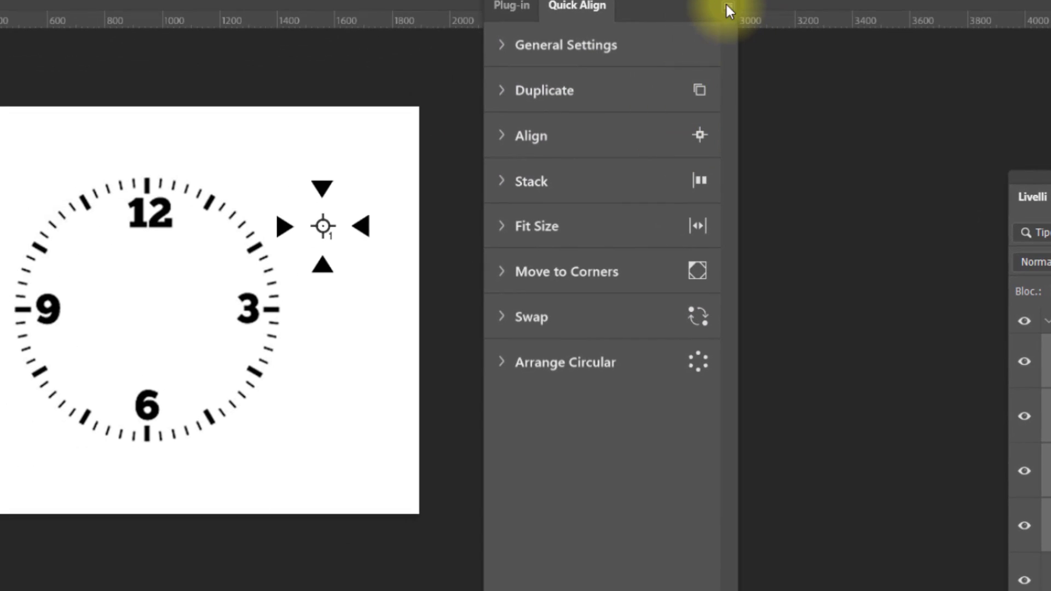
click(699, 138)
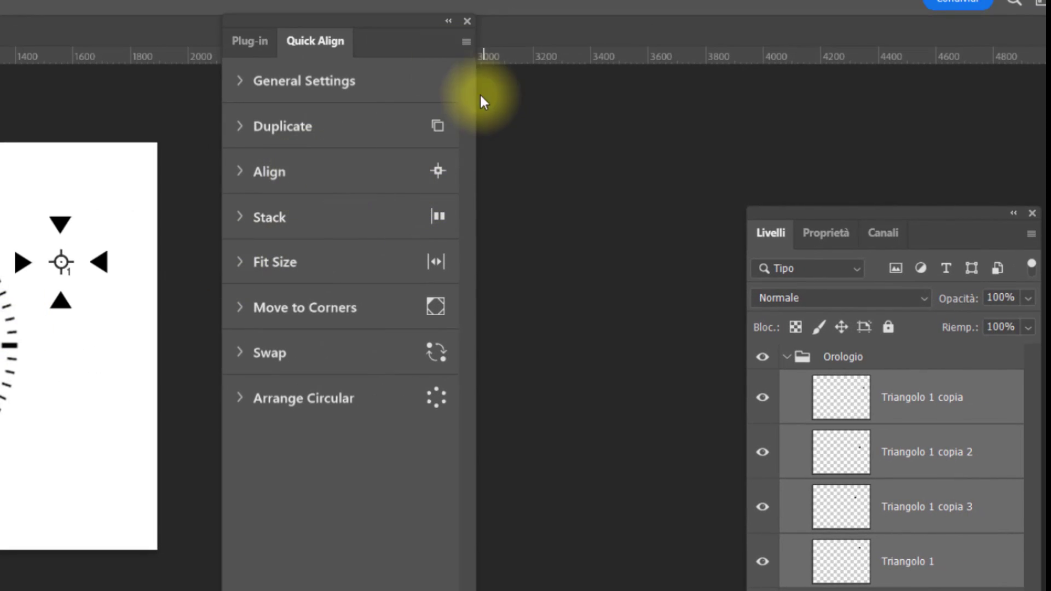
click(466, 42)
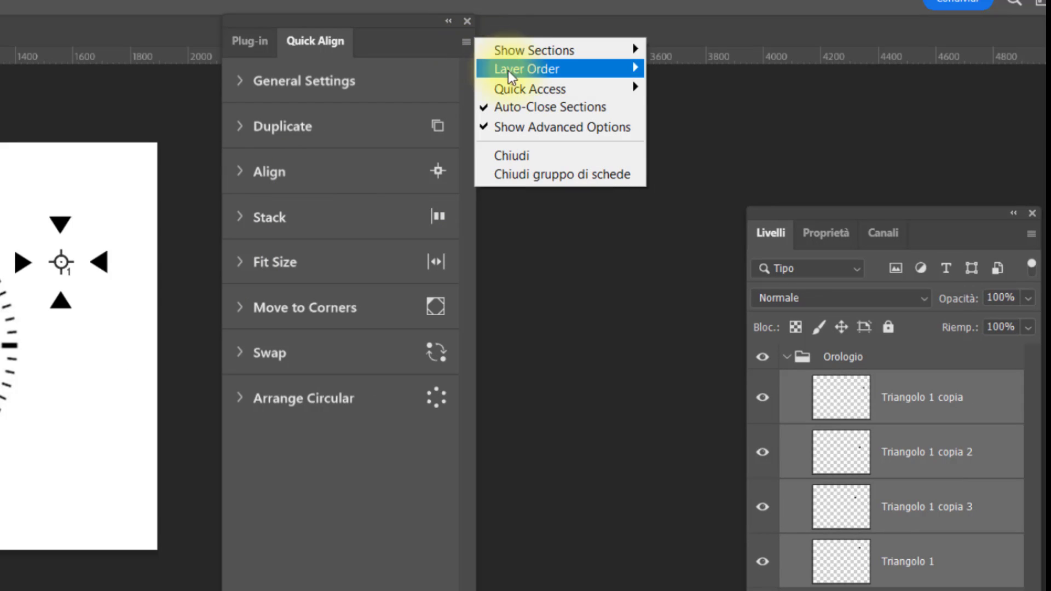
mouse_move(530, 89)
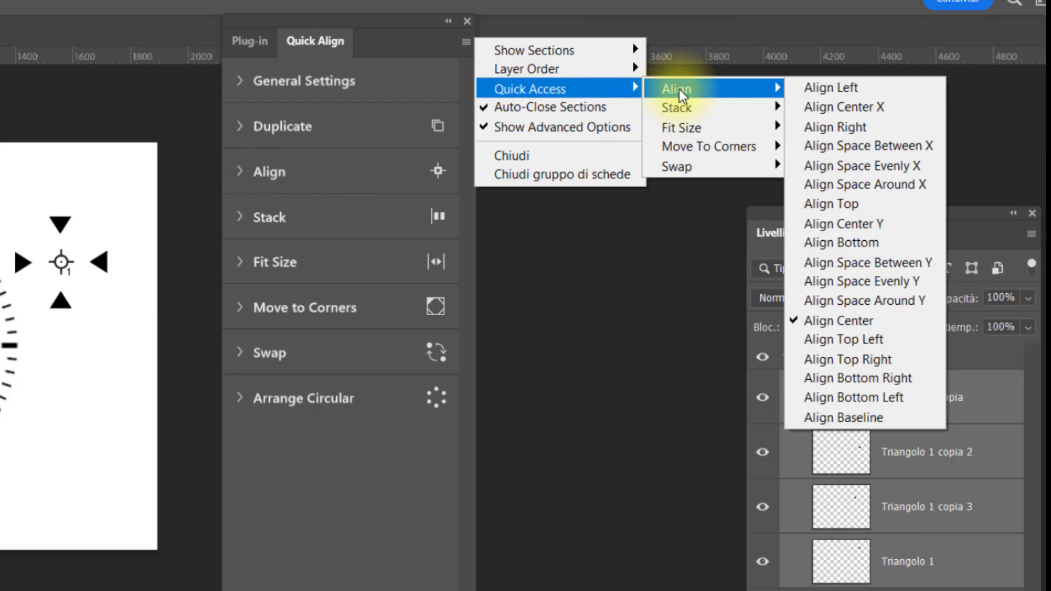
mouse_move(677, 89)
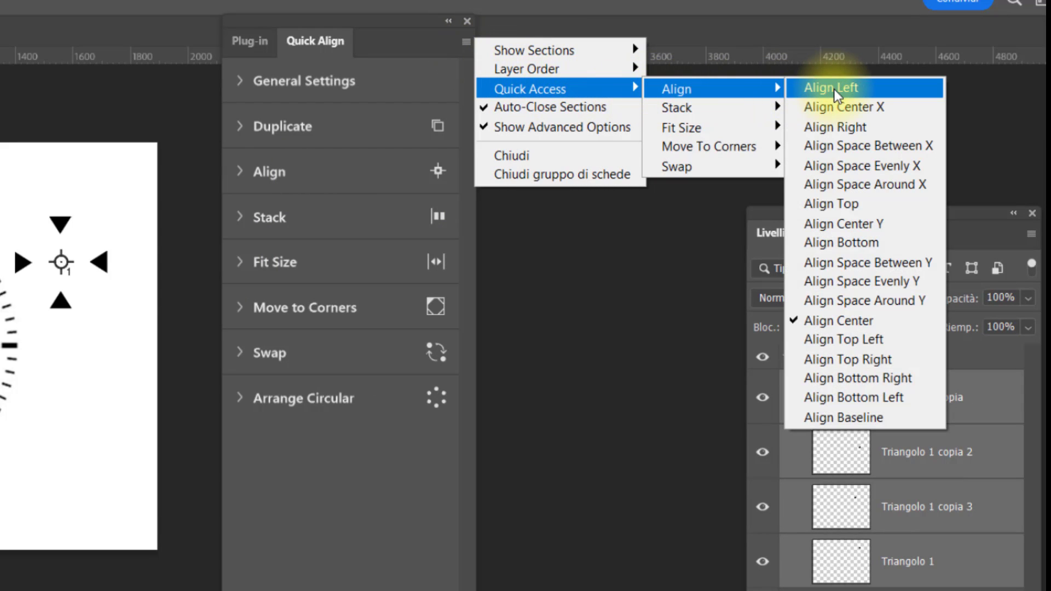
click(843, 205)
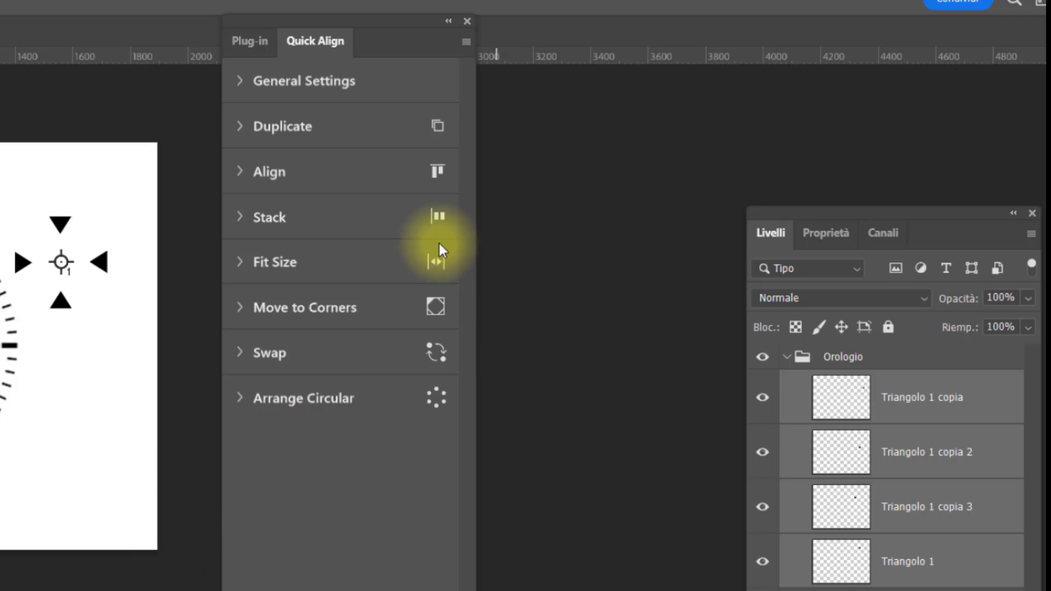
click(438, 173)
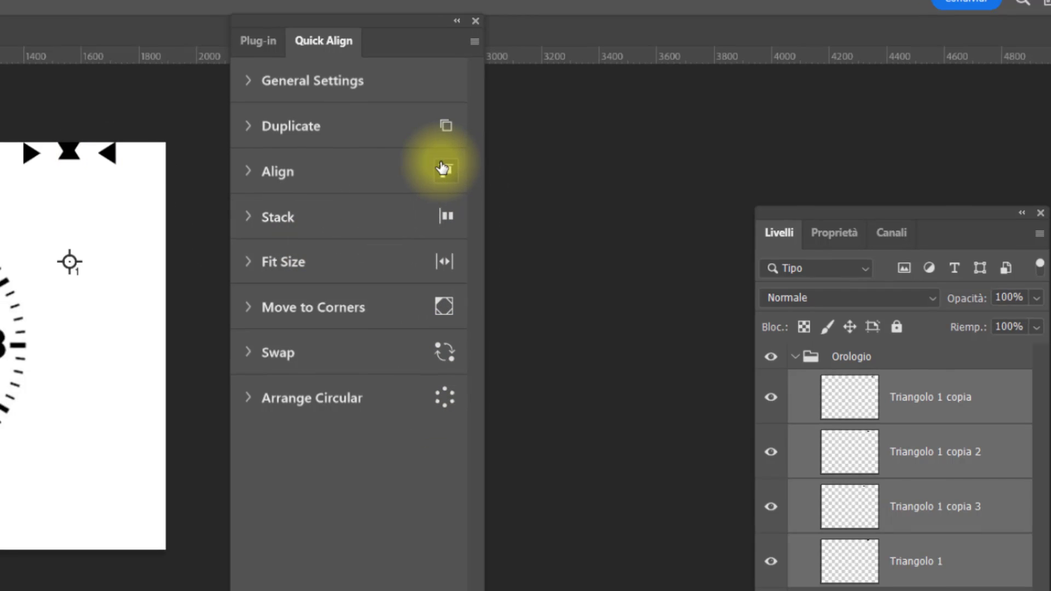
Undo the top alignment, then open and close the Plugin menu.
key(ctrl+z)
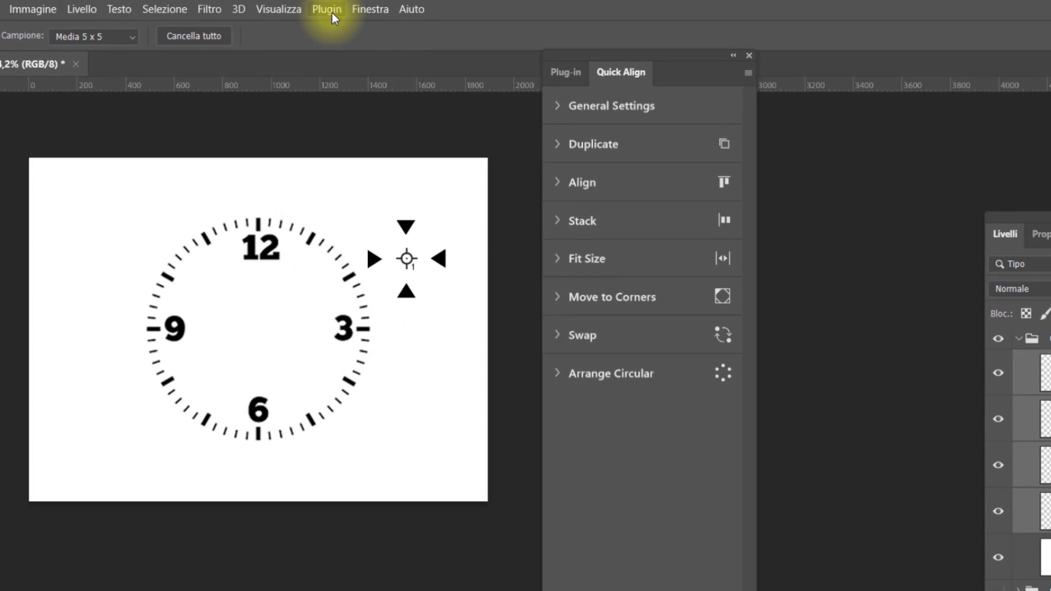
click(331, 12)
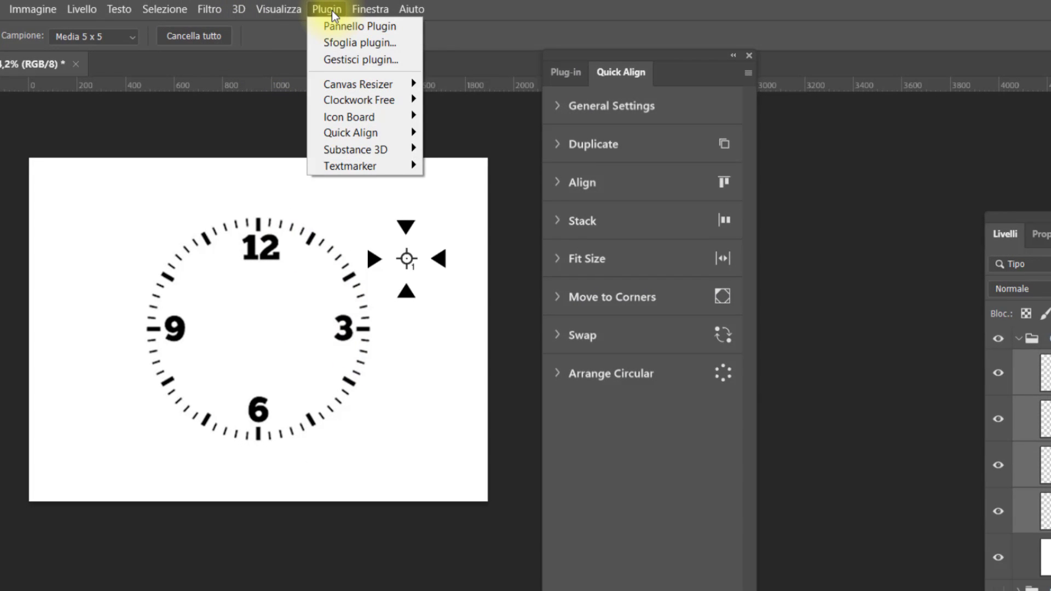
click(859, 402)
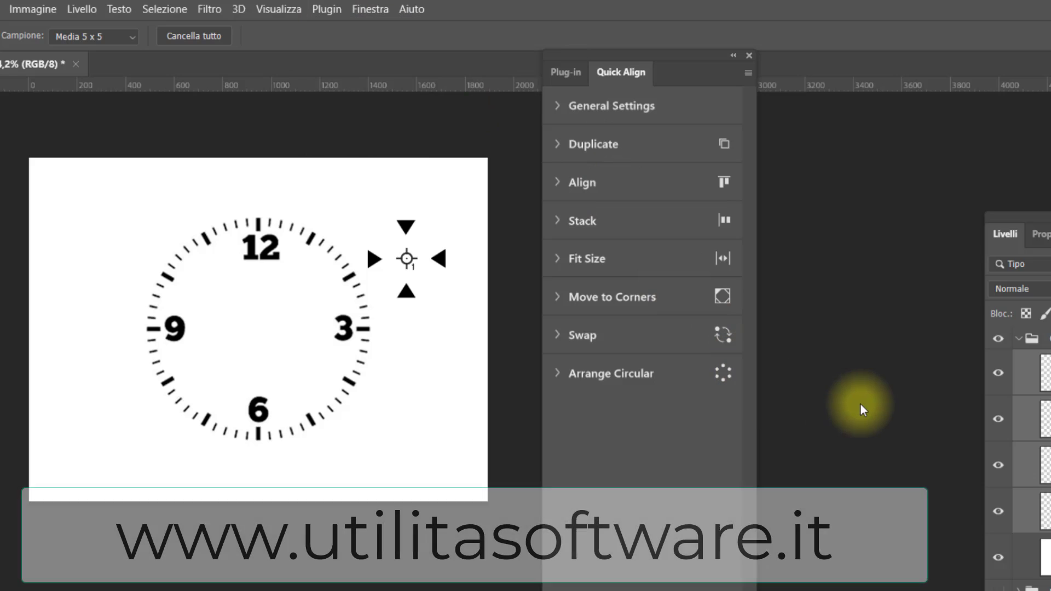